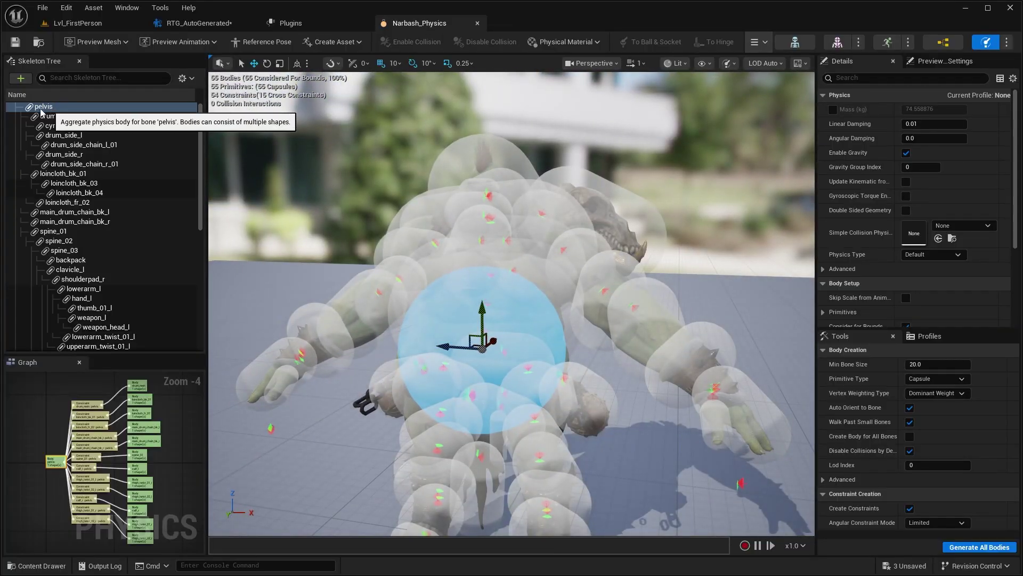
Play Macarena_Dance_Anim in the RTG_AutoGenerated retargeter and examine how the Narbash mesh moves from several angles
click(199, 23)
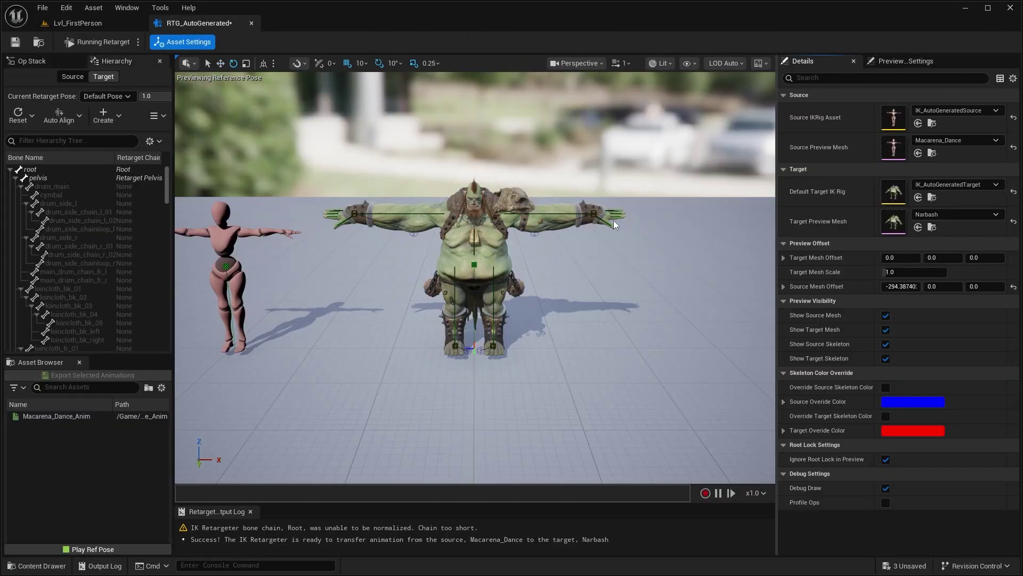
right_drag(596, 222, 655, 224)
key(w)
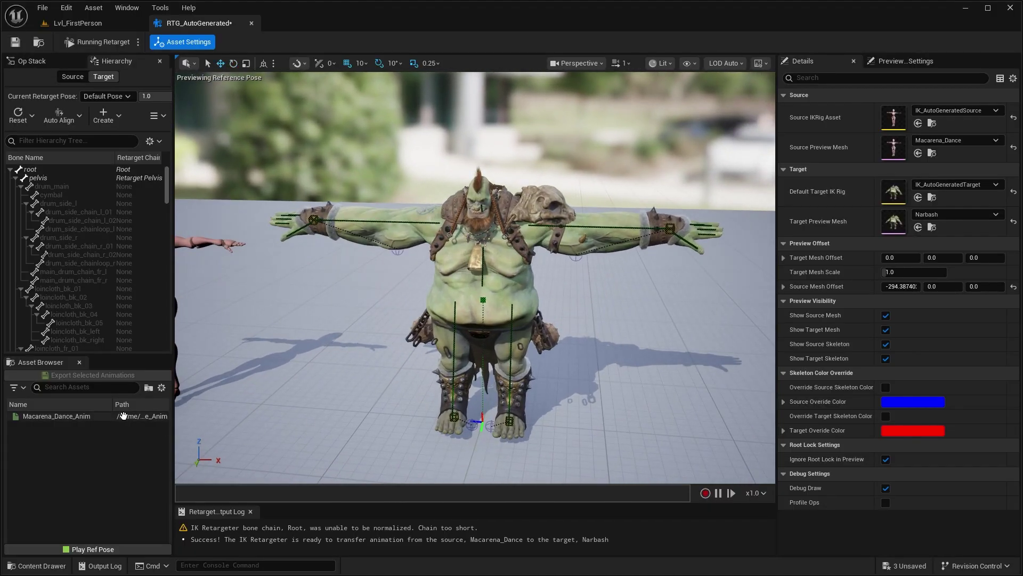
click(123, 415)
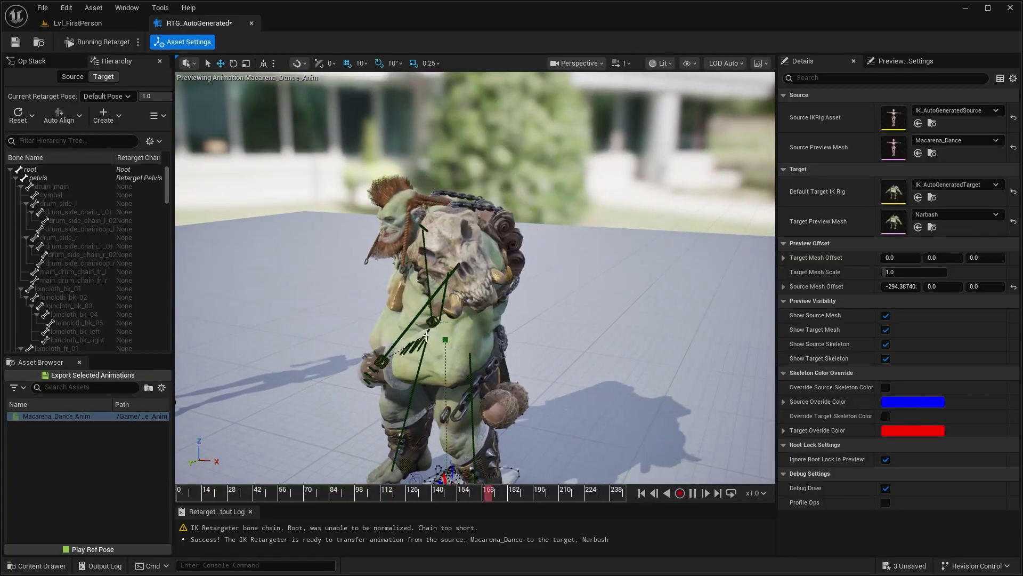
key(s)
right_drag(427, 337, 427, 336)
key(a)
key(w)
scroll(427, 337, down, 1)
key(a)
key(s)
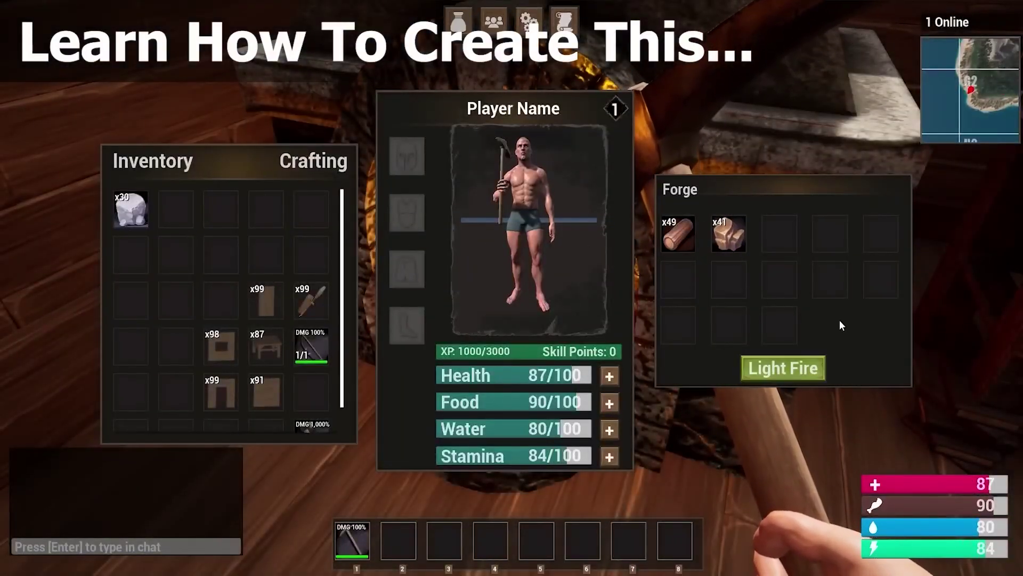
key(Tab)
key(s)
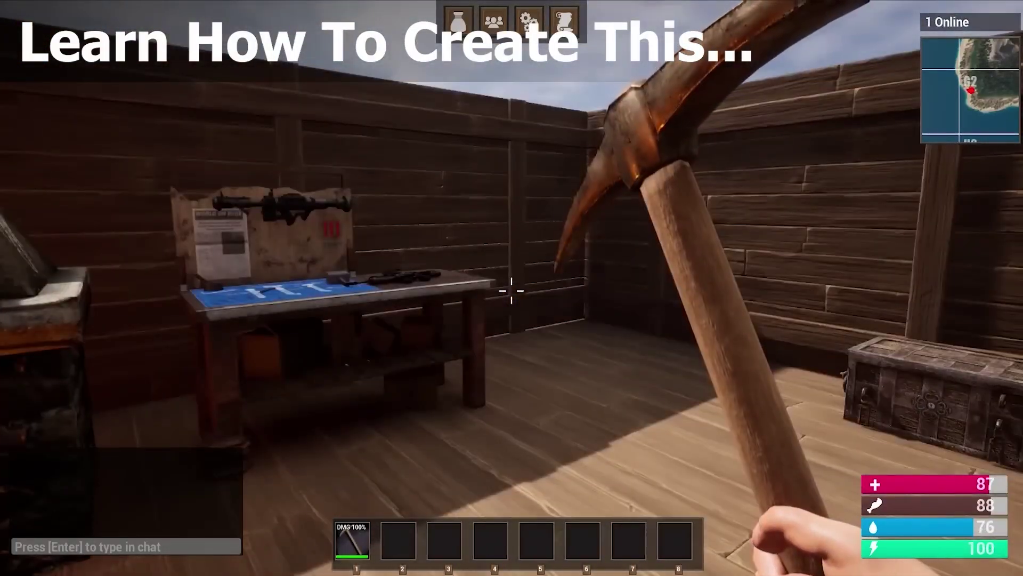
key(e)
scroll(836, 261, down, 2)
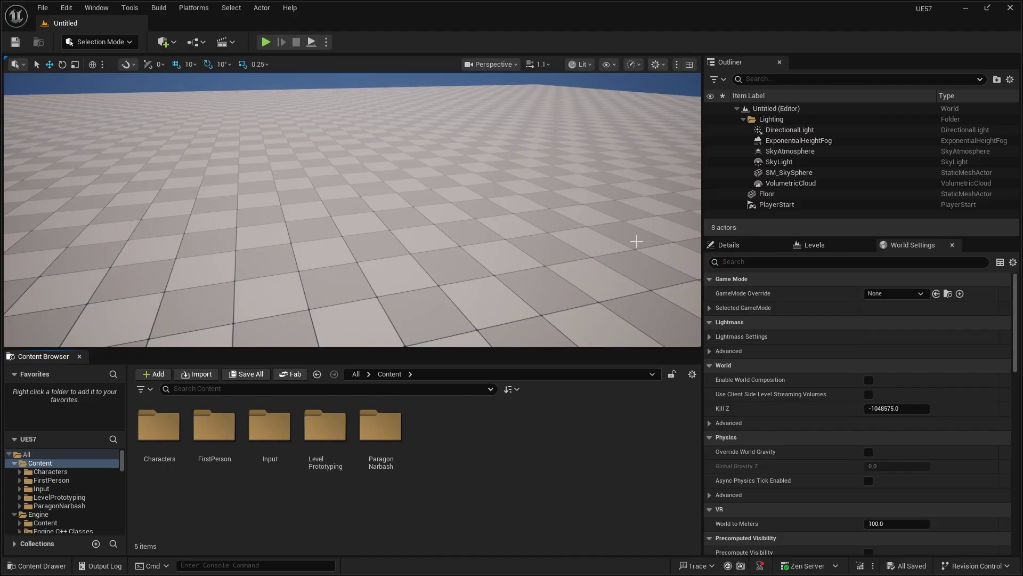
right_drag(352, 210, 332, 172)
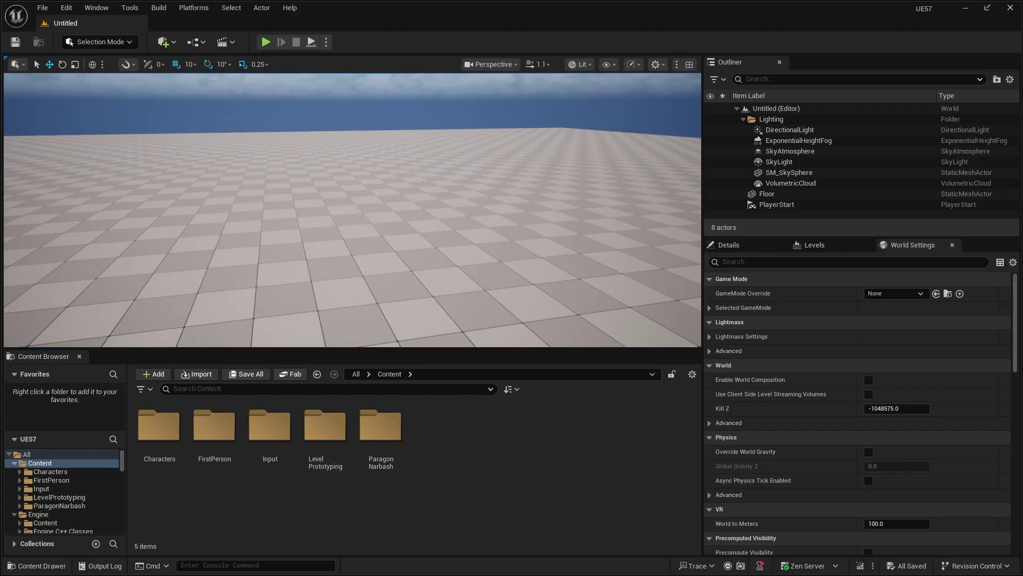
right_drag(509, 228, 461, 192)
key(w)
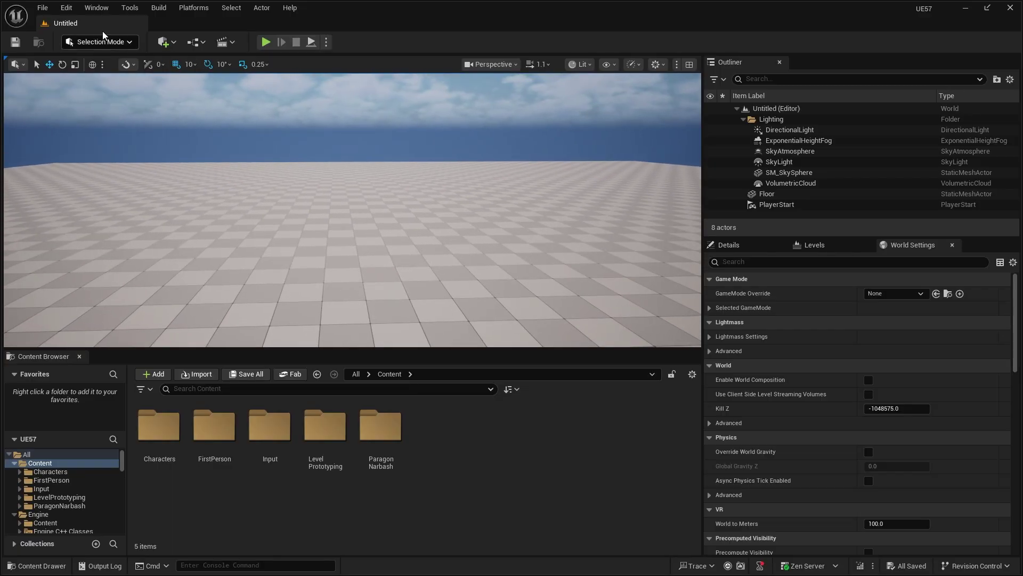
Enable the experimental Relative IK Op plugin for the project
click(66, 8)
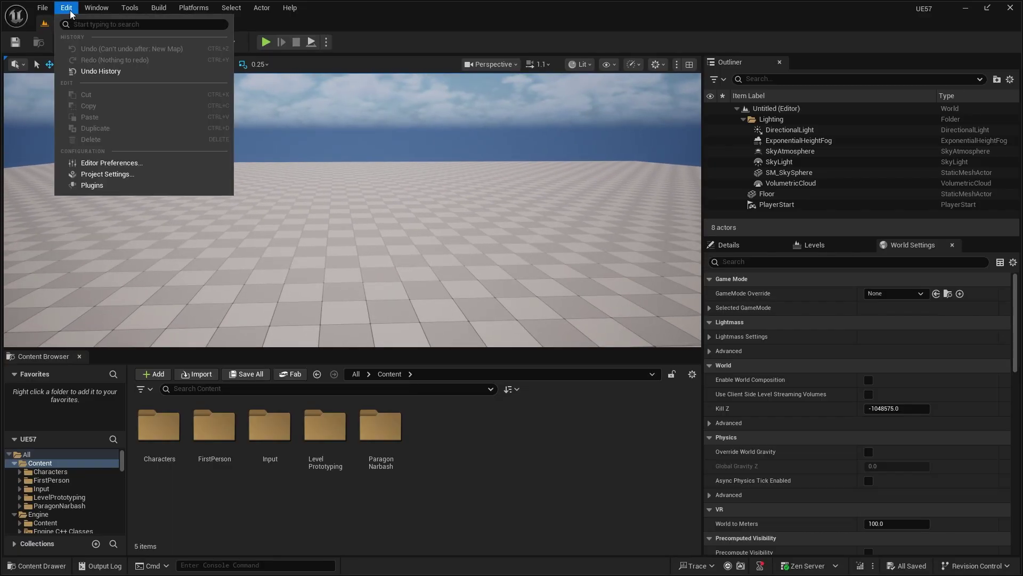
click(137, 186)
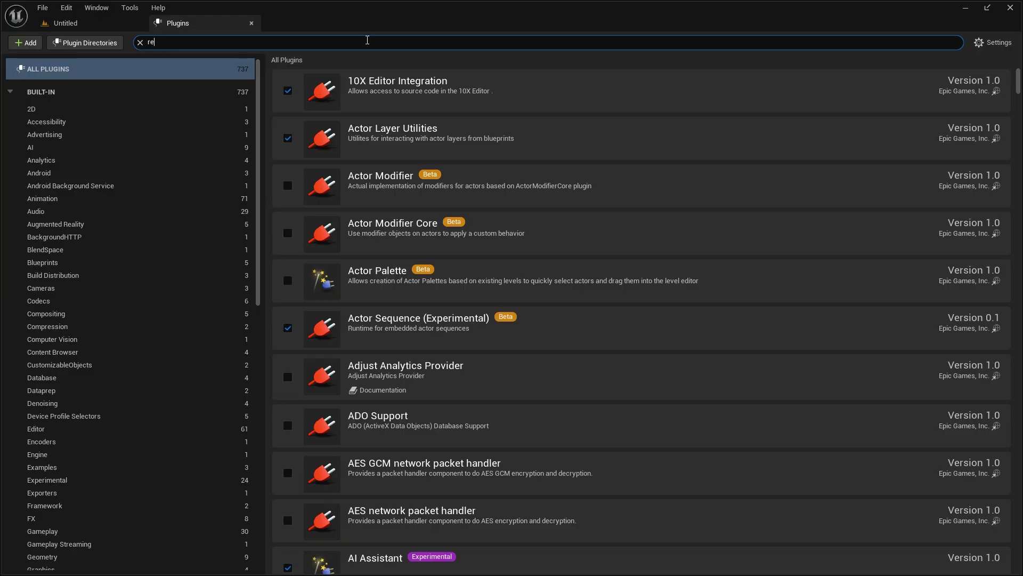
text(relative ik)
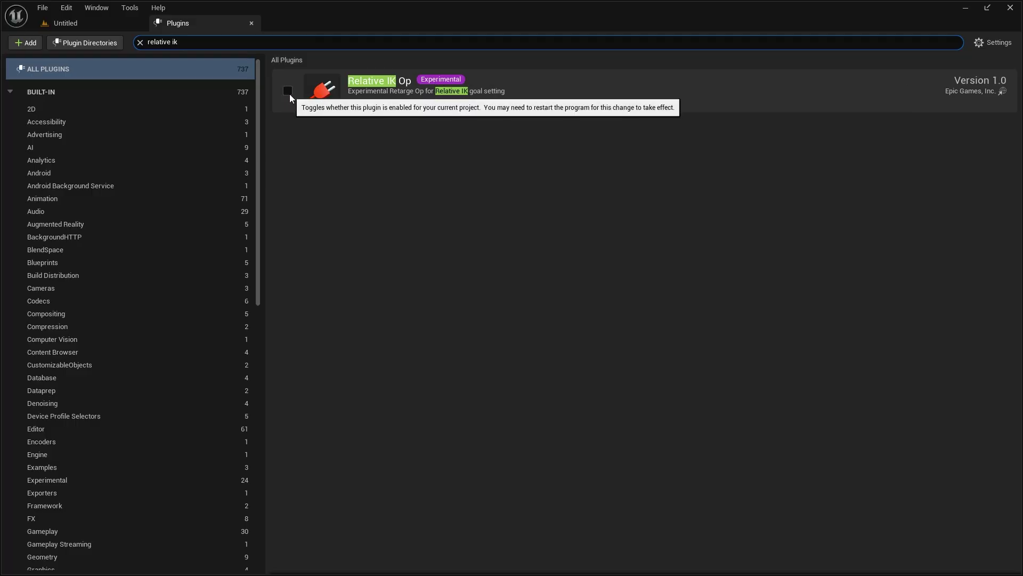
click(289, 94)
click(591, 307)
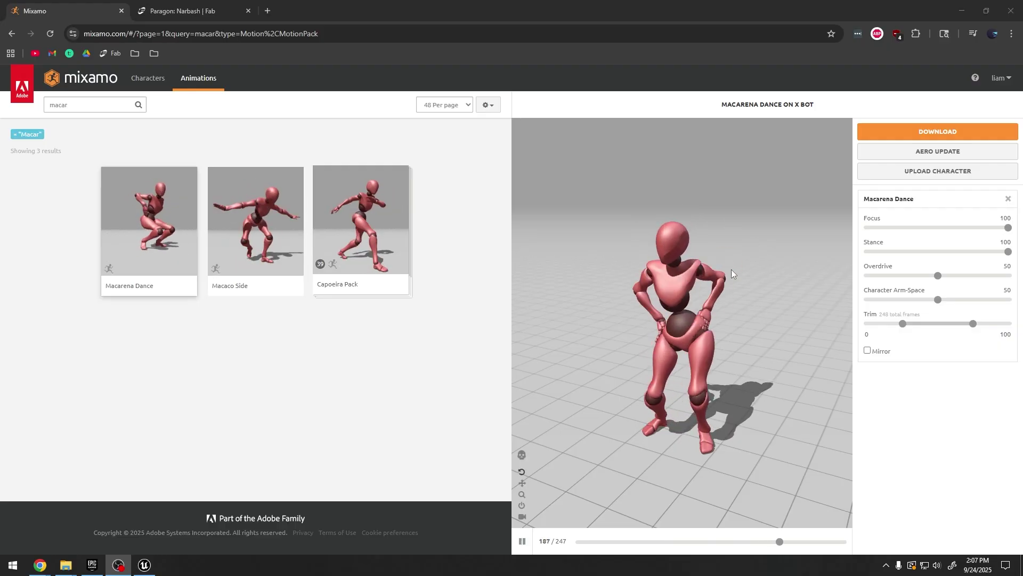
Download the Macarena Dance animation from Mixamo as an FBX and view the Paragon: Narbash listing on Fab
click(954, 131)
click(672, 255)
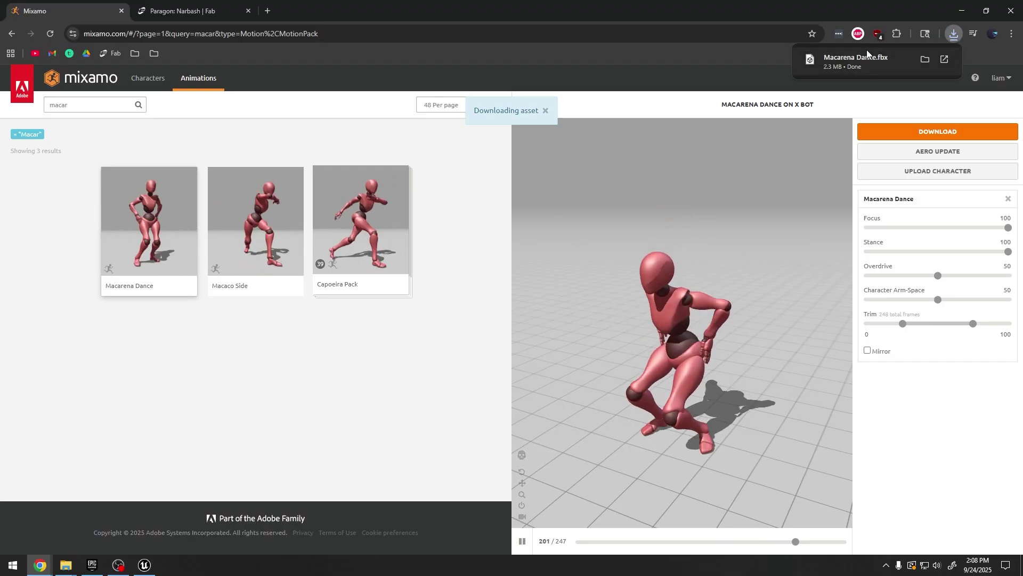
click(214, 4)
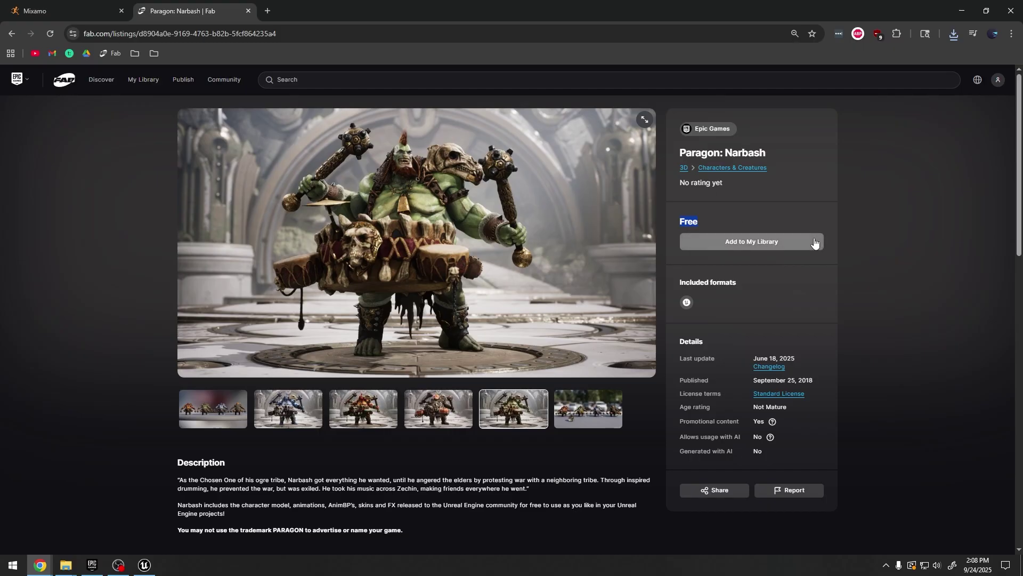
click(1001, 11)
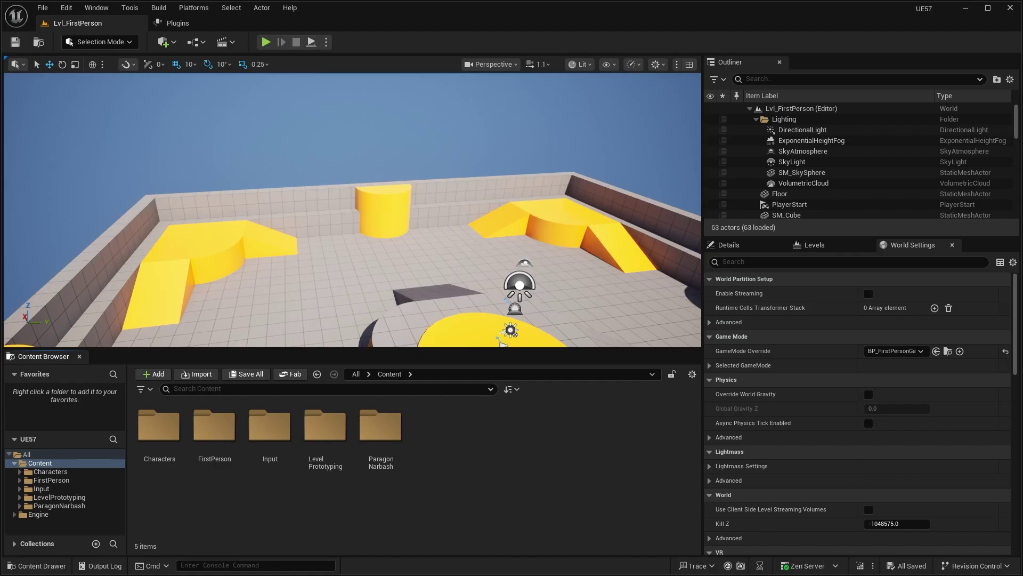
Create a folder named MIxamo in the project's Content directory and open it
right_click(458, 428)
click(517, 205)
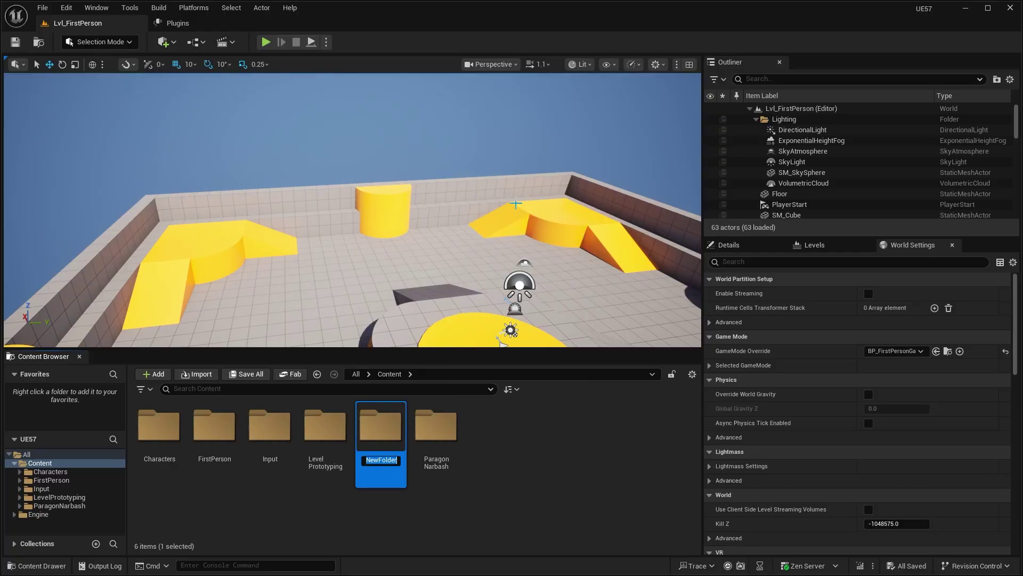
text(MIxamo)
key(Return)
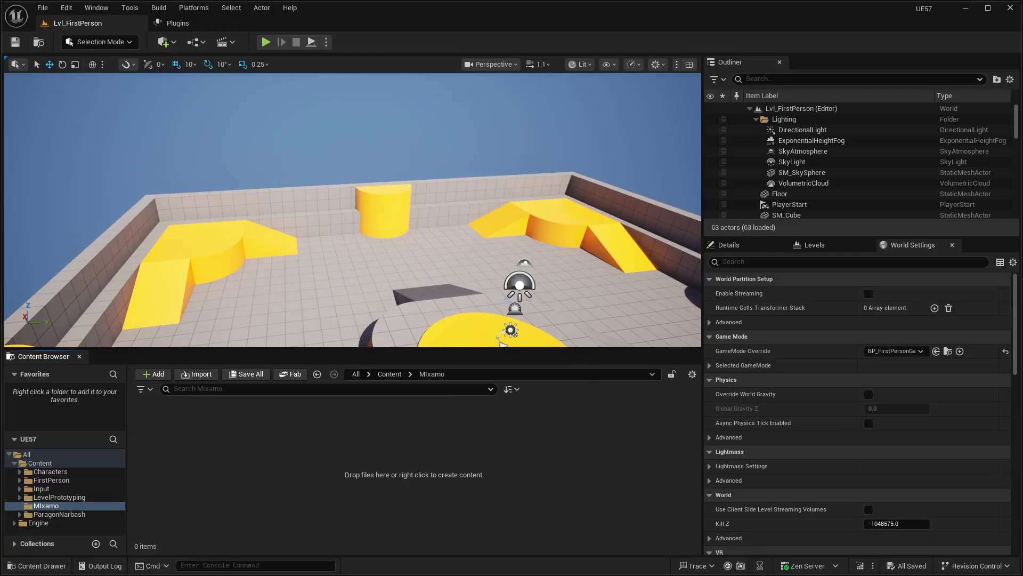
Import Macarena Dance.fbx into the MIxamo folder with its skeletal mesh and animation, and save all the imported assets
drag(662, 223, 692, 228)
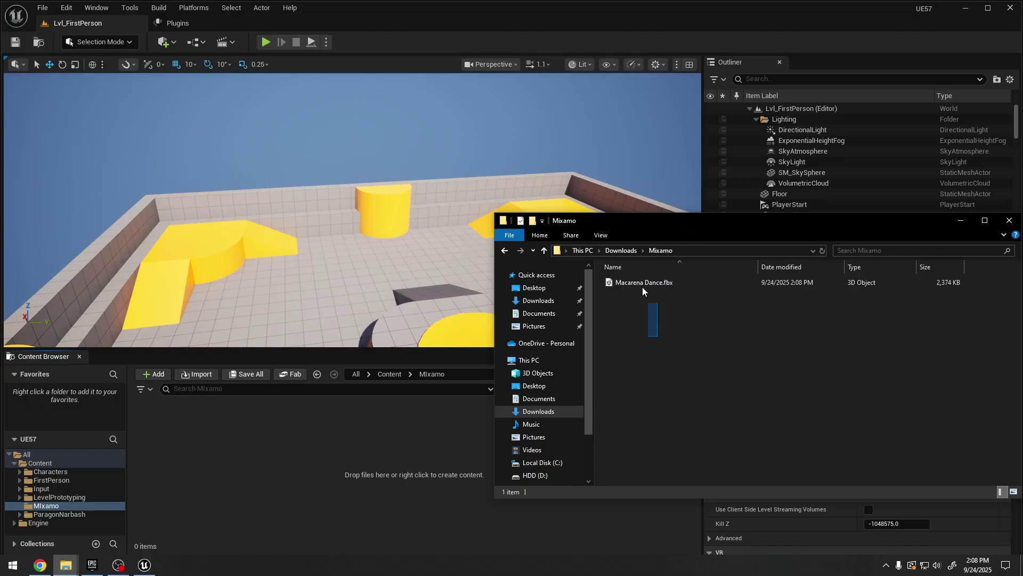
drag(649, 281, 320, 458)
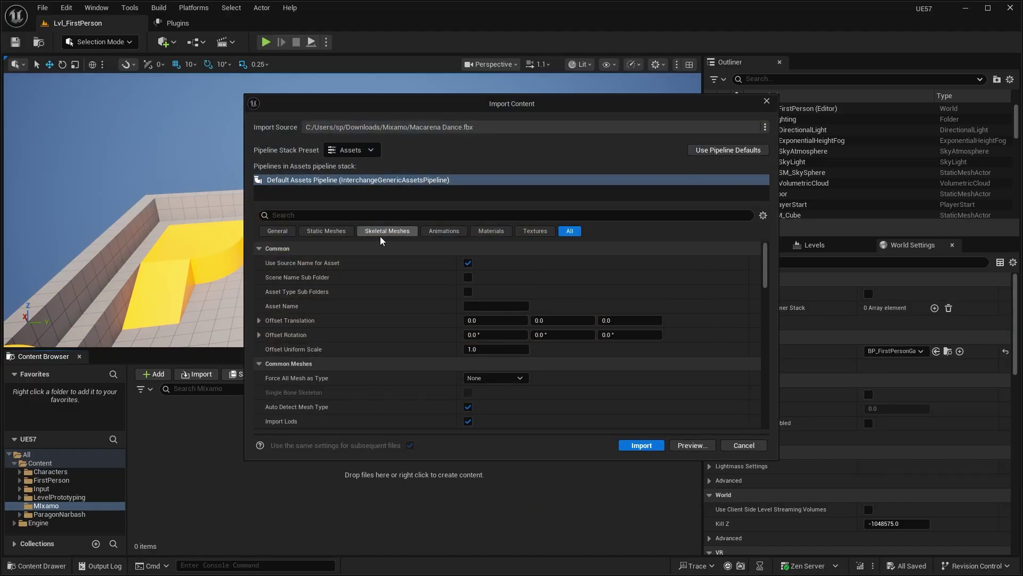
click(380, 236)
scroll(475, 337, down, 5)
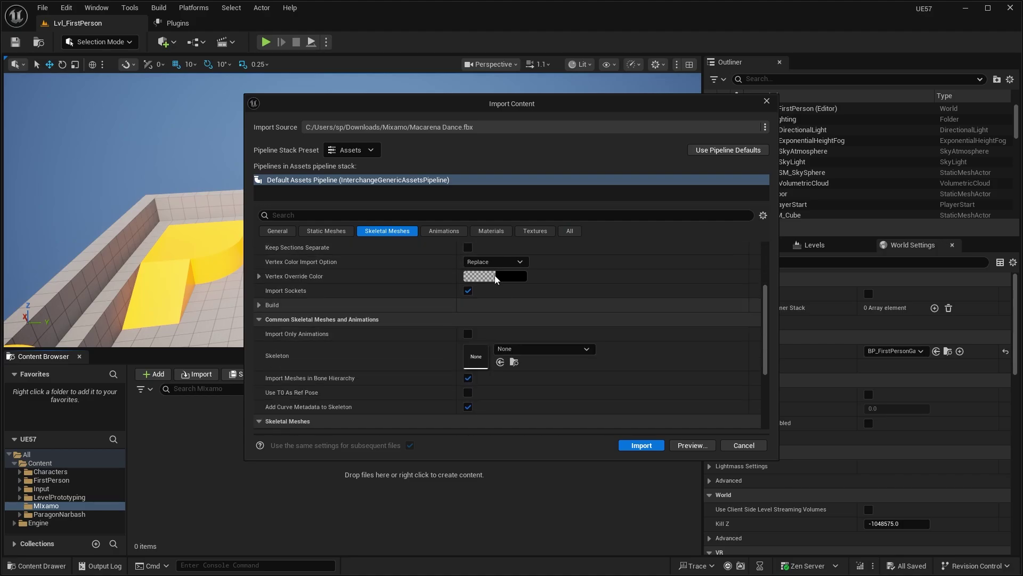
click(445, 232)
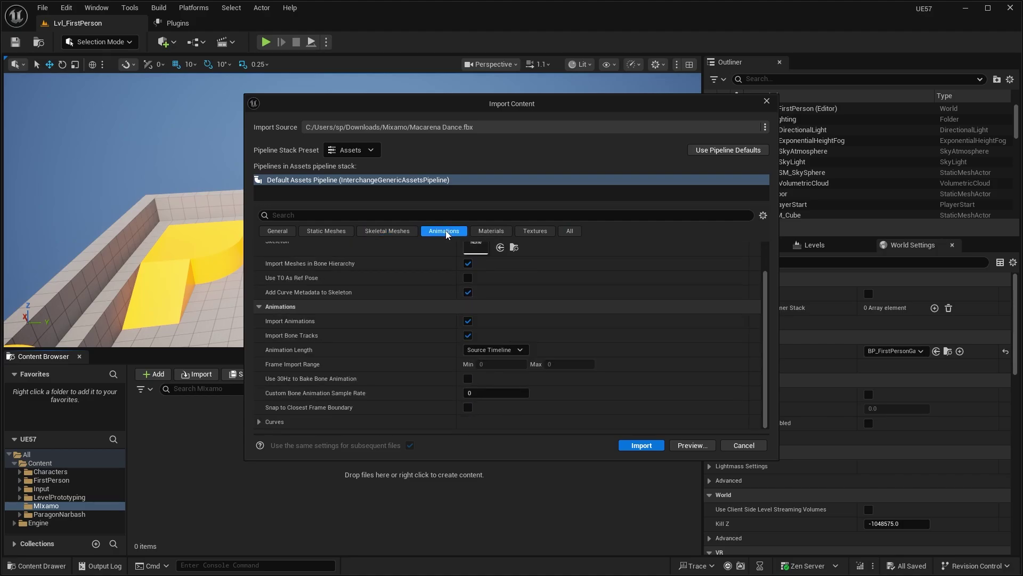
click(660, 445)
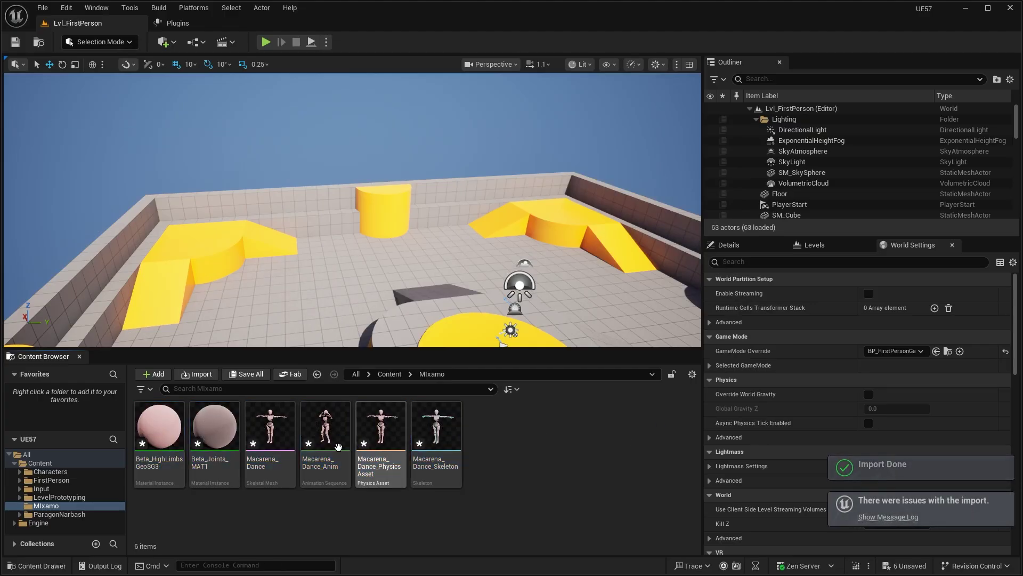
mouse_move(283, 444)
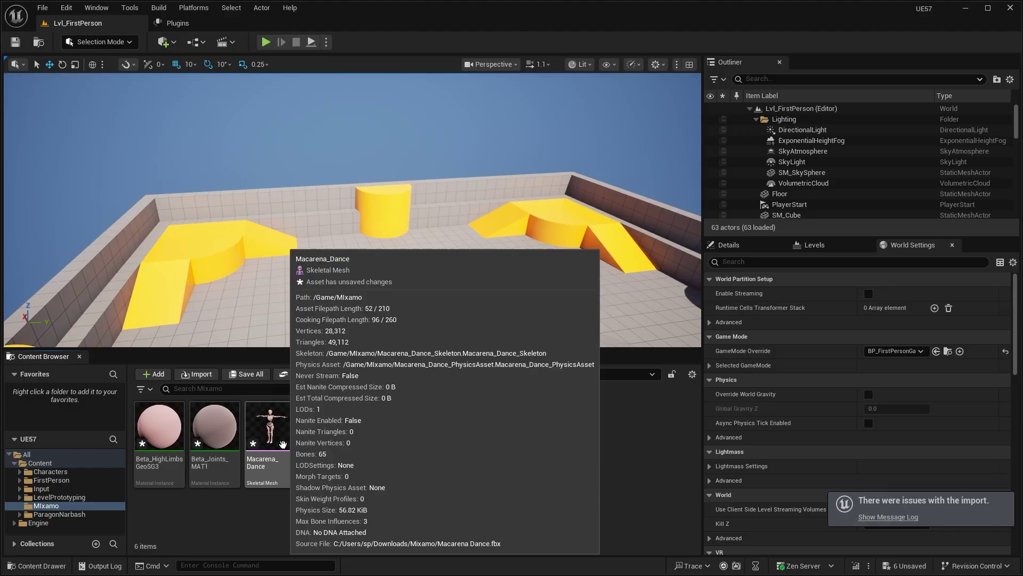
click(42, 8)
click(61, 159)
mouse_move(329, 421)
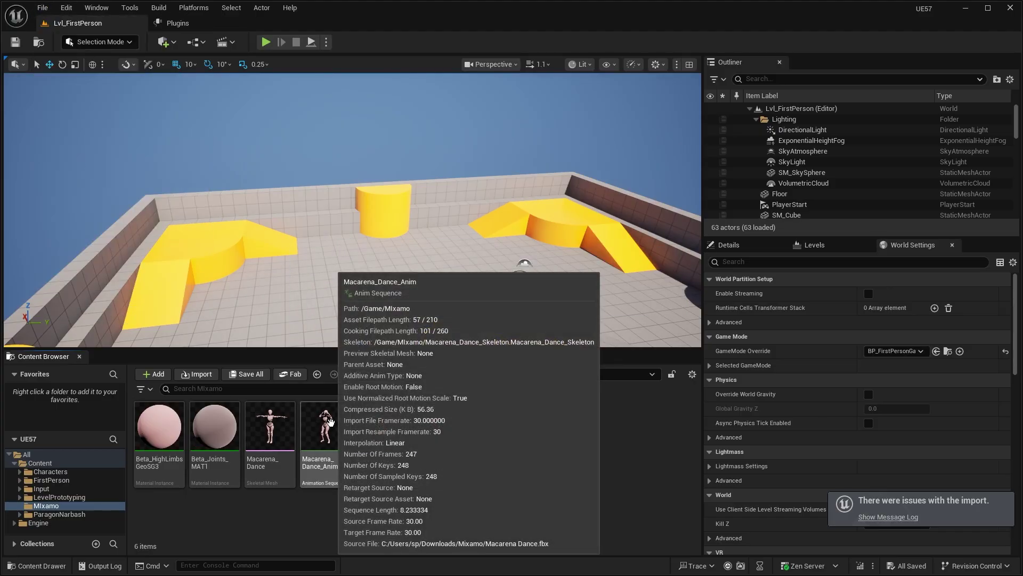
Place NarbashPlayerCharacter from the ParagonNarbash Characters/Heroes/Narbash folder in the level and look at it
click(391, 374)
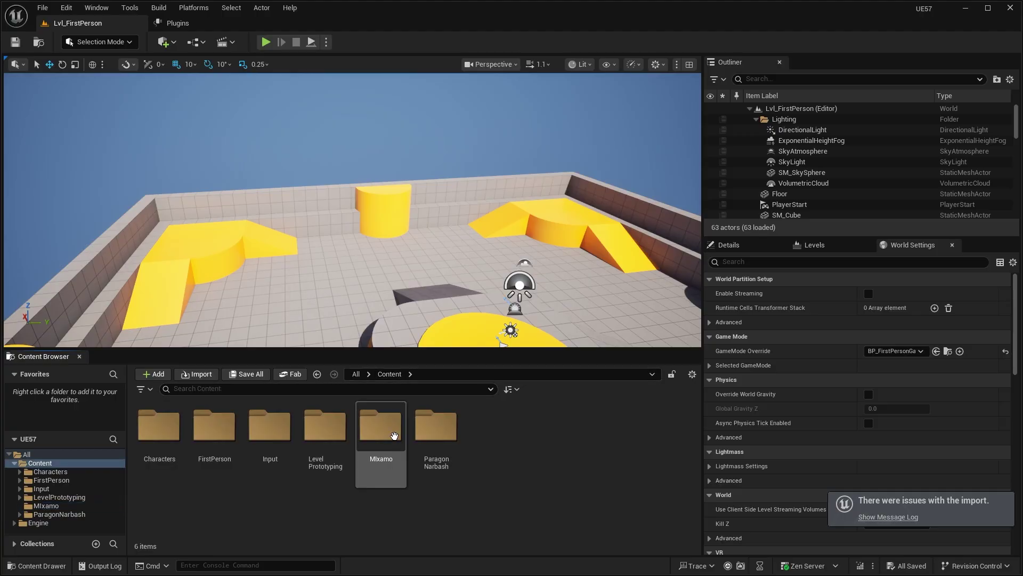
double_click(436, 429)
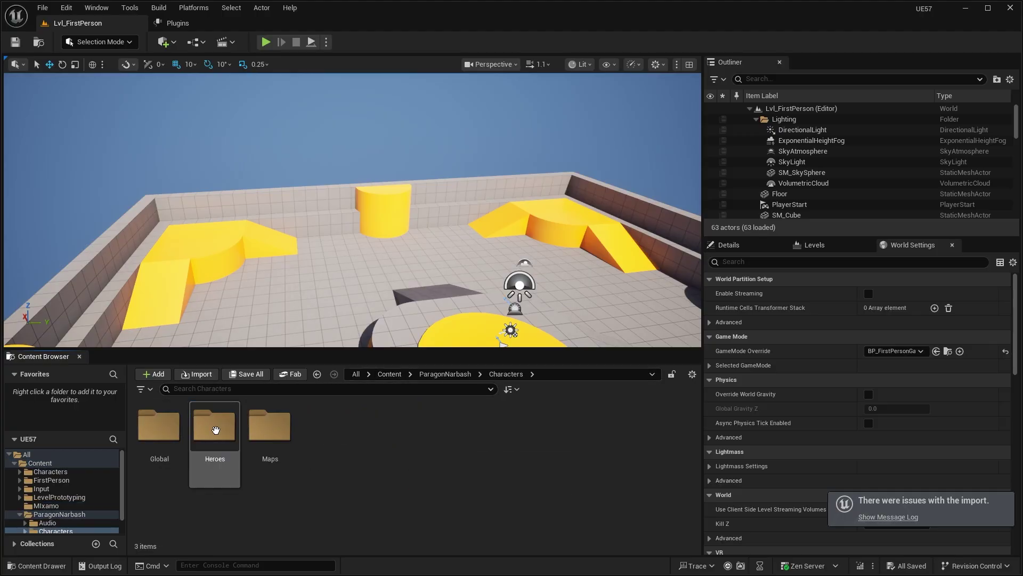
double_click(172, 434)
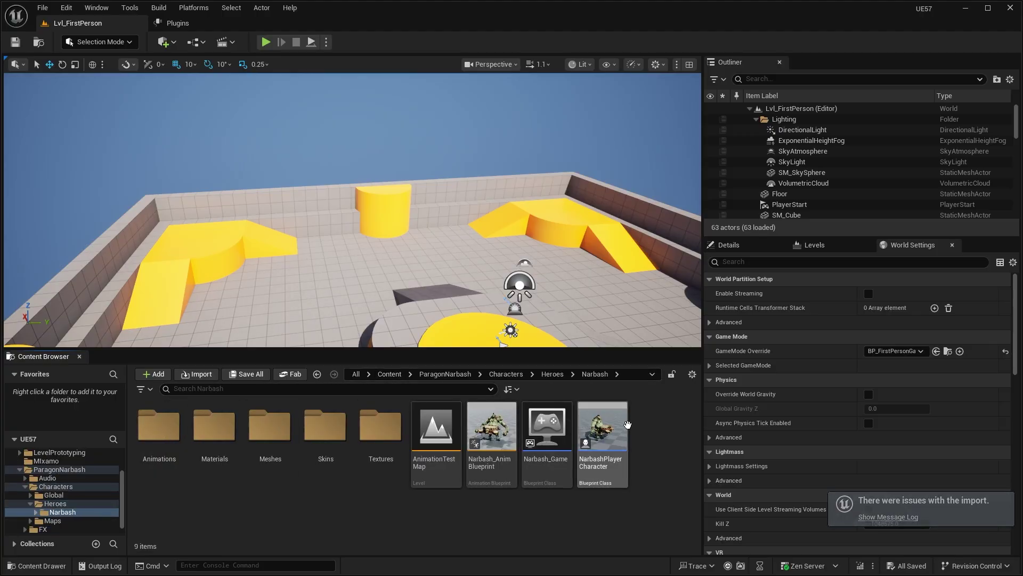
click(627, 424)
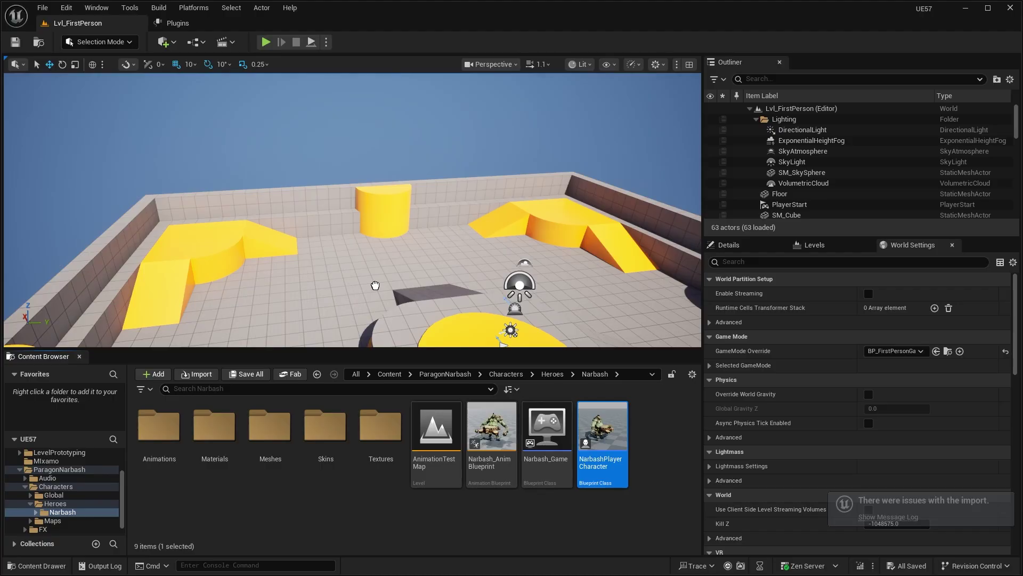
drag(375, 286, 375, 285)
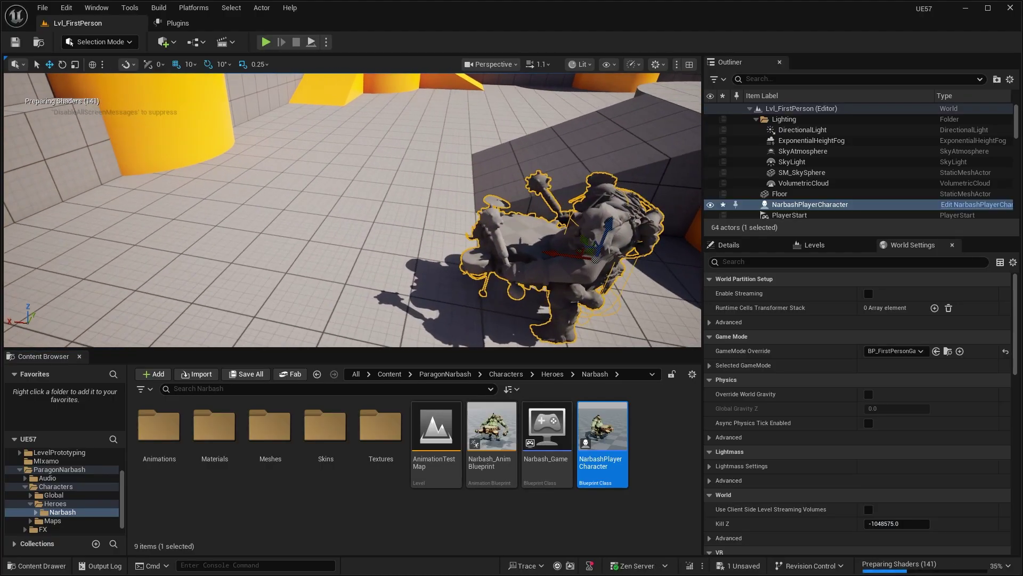
right_drag(375, 285, 450, 259)
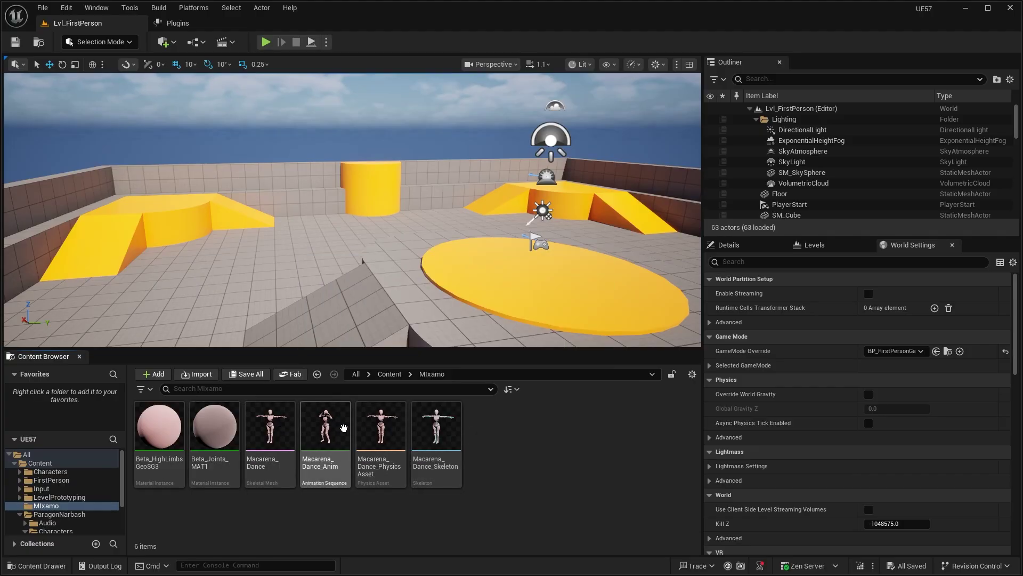
Start retargeting Macarena_Dance_Anim from the Macarena_Dance mesh, choosing Narbash as the target skeletal mesh
right_click(343, 432)
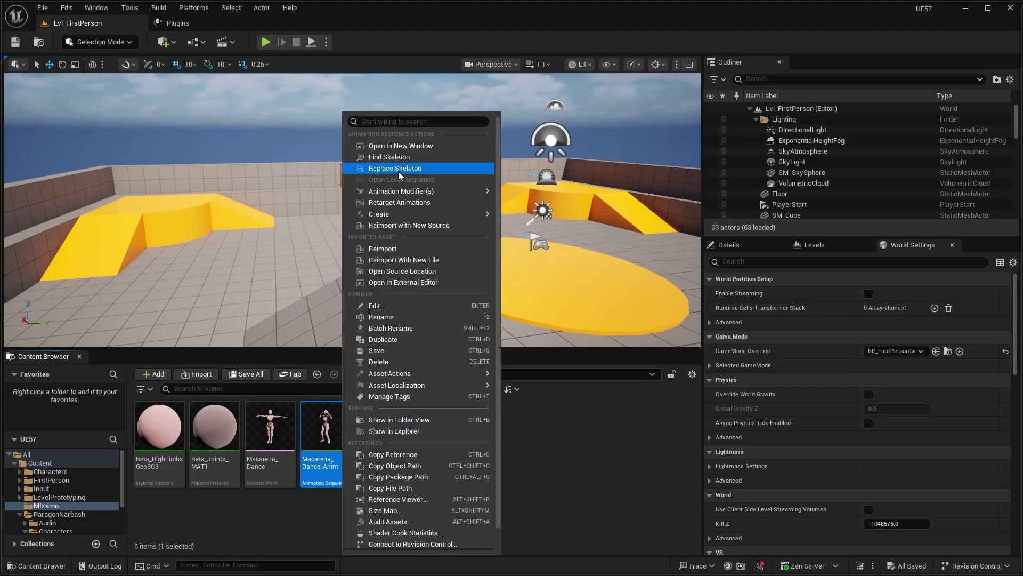
click(396, 201)
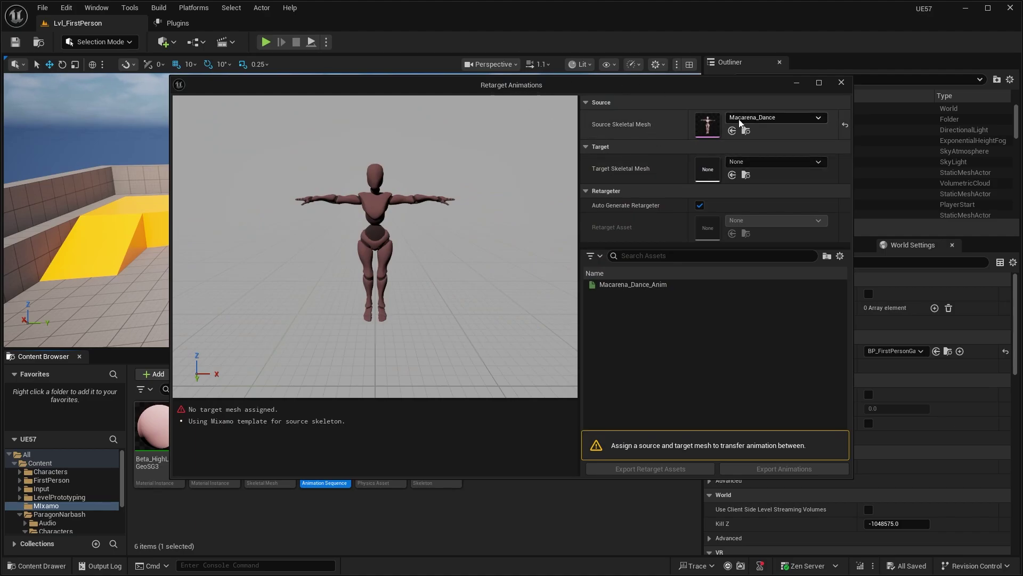
click(763, 162)
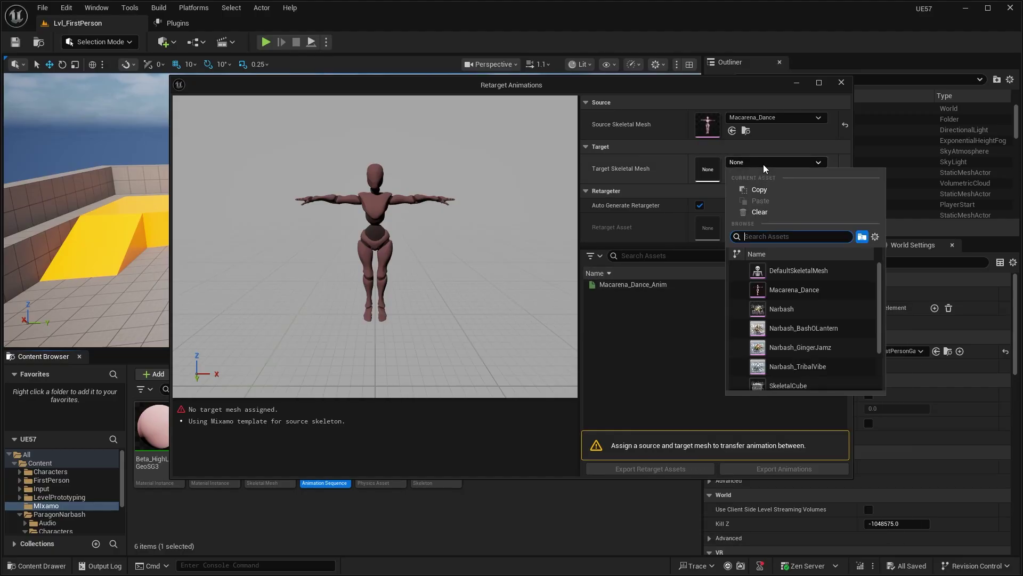
click(783, 309)
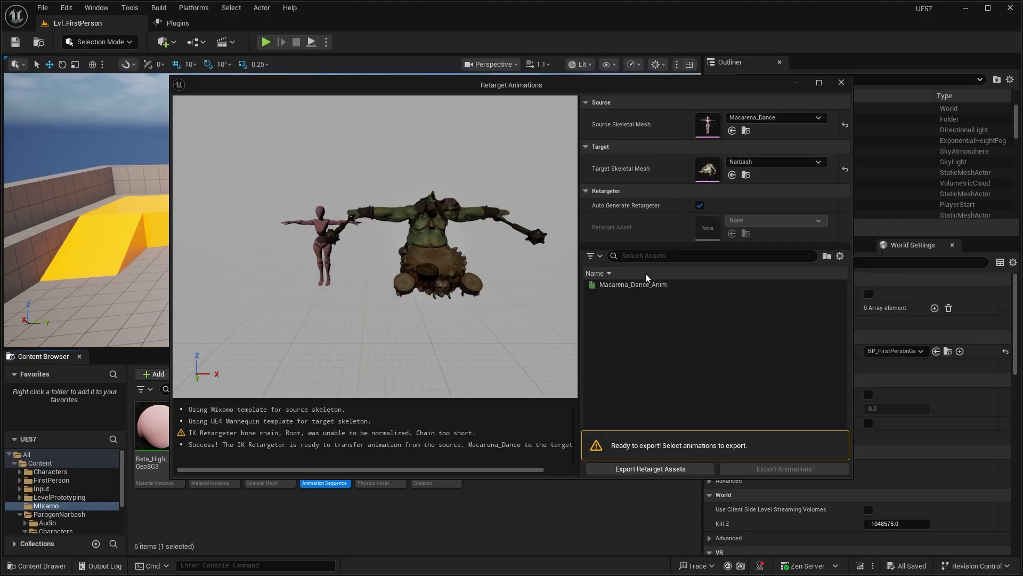
Preview Macarena_Dance_Anim on the Narbash mesh up close in the retargeting window
click(634, 284)
mouse_move(503, 220)
right_down()
mouse_move(527, 214)
mouse_move(507, 219)
right_up()
key(w)
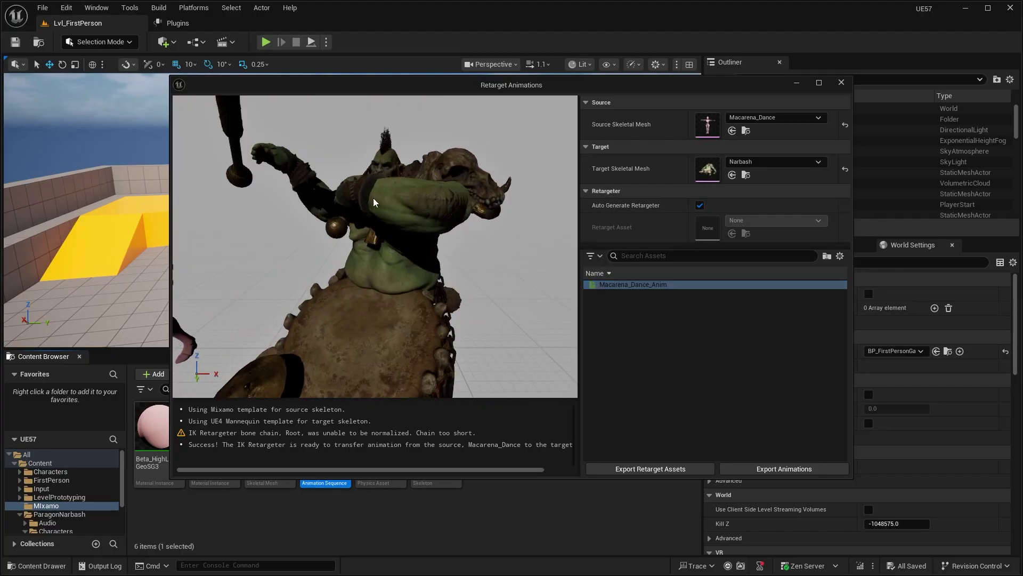
Export the auto-generated retarget assets into the Content folder and close the Retarget Animations window
scroll(411, 263, down, 5)
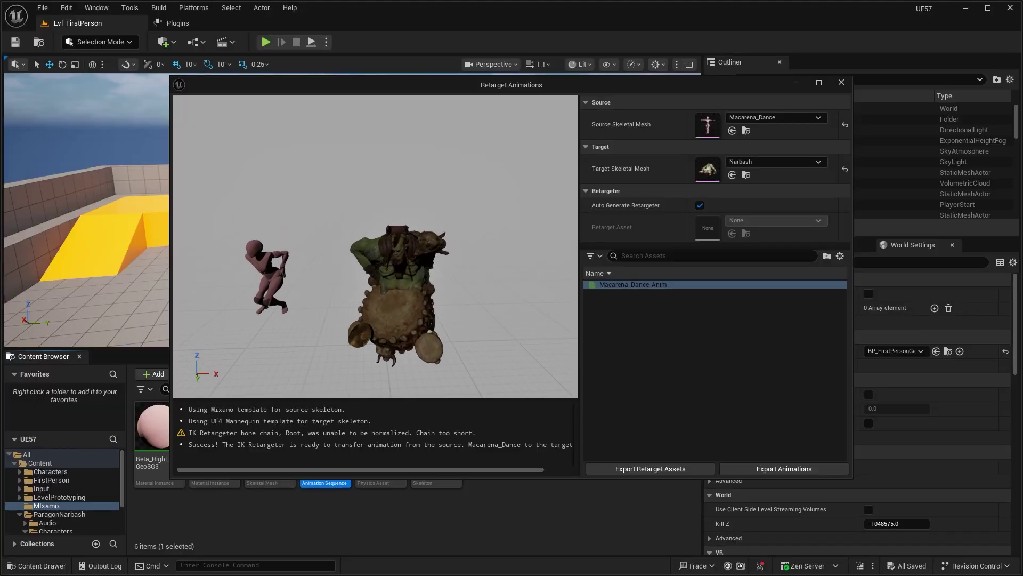
key(w)
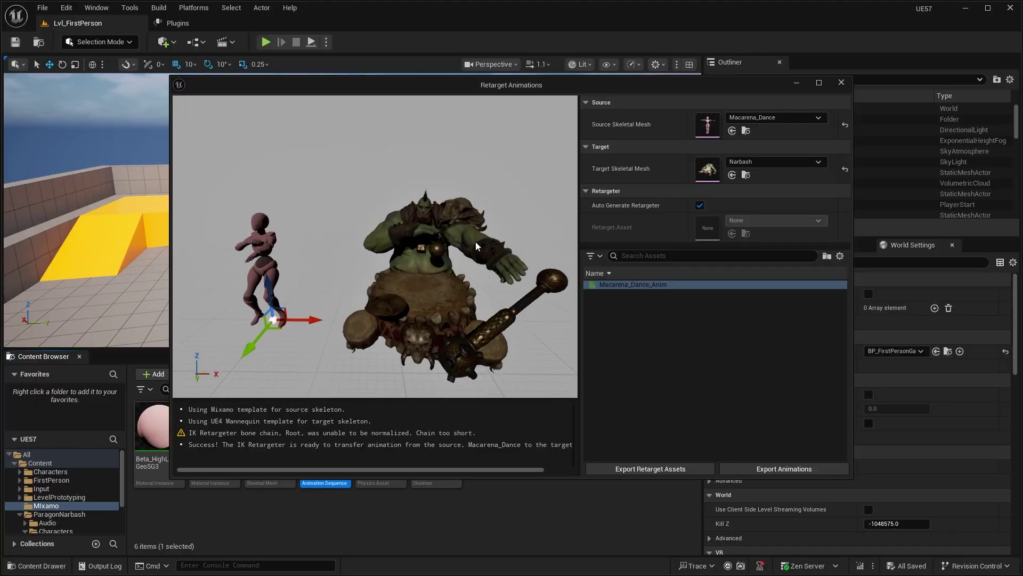
key(s)
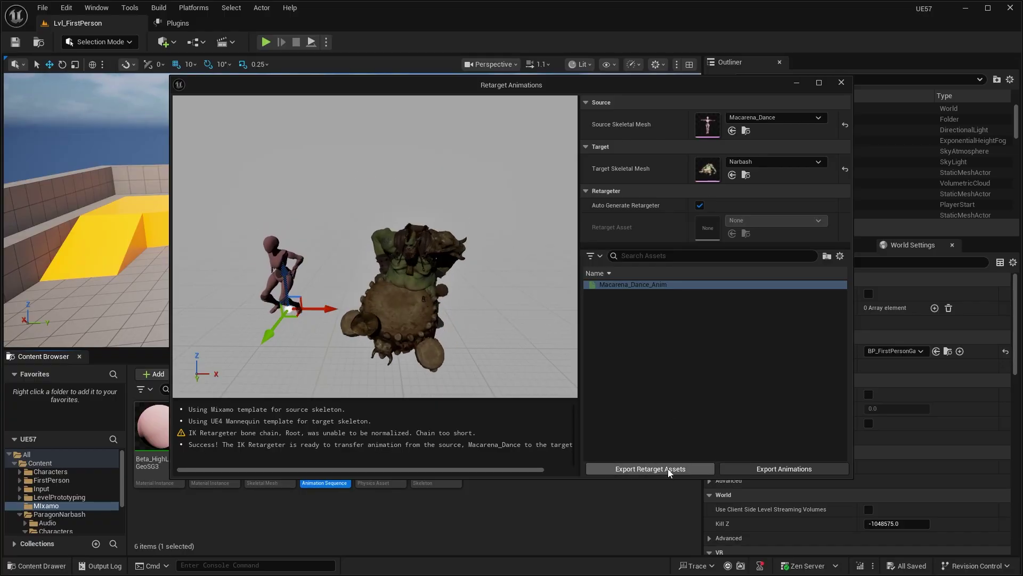
click(629, 468)
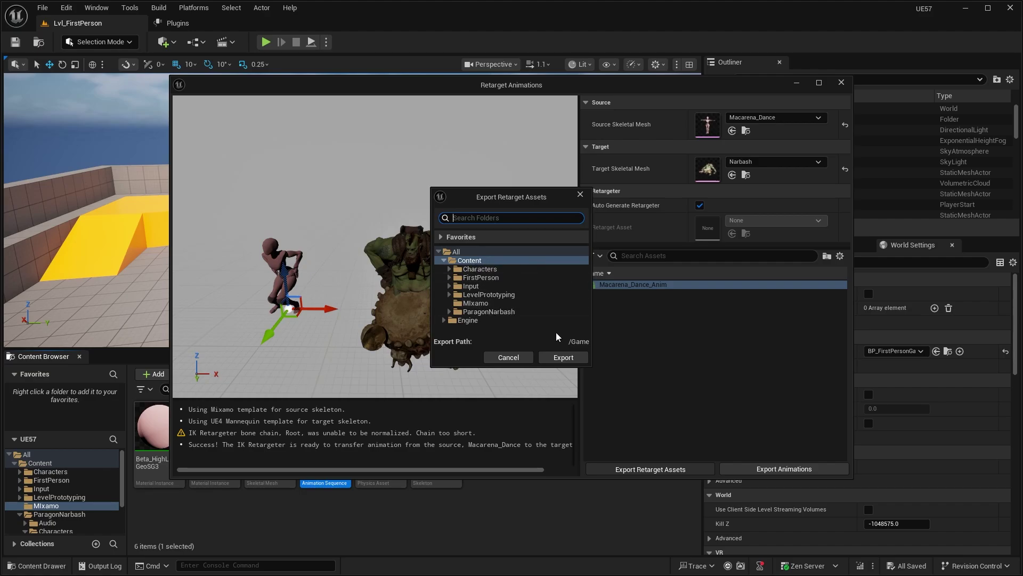
click(556, 356)
click(840, 84)
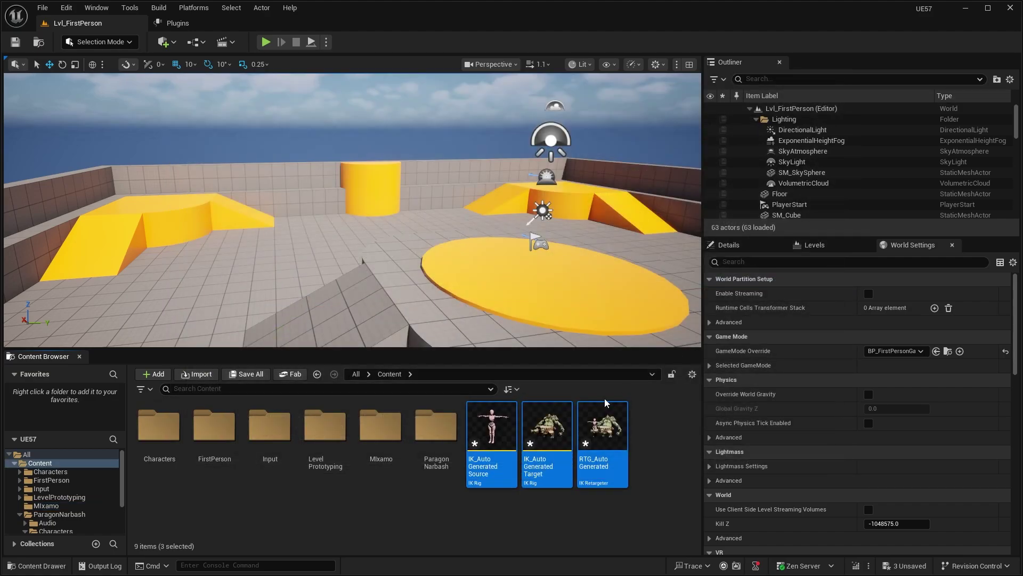
Open RTG_AutoGenerated and set the source mesh offset to about -369 on X so the two preview characters stand apart
click(511, 510)
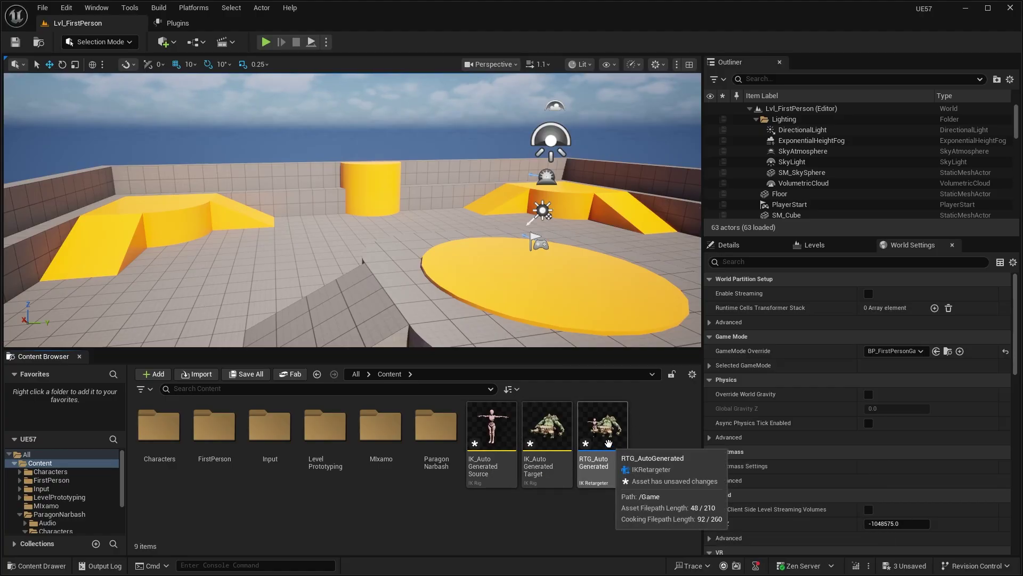
click(588, 472)
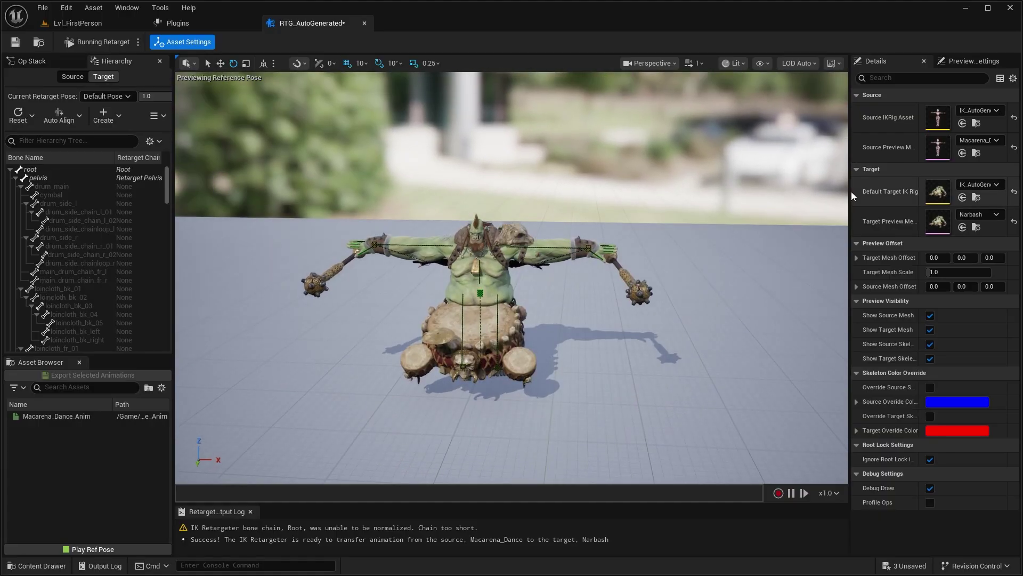
drag(851, 193, 788, 154)
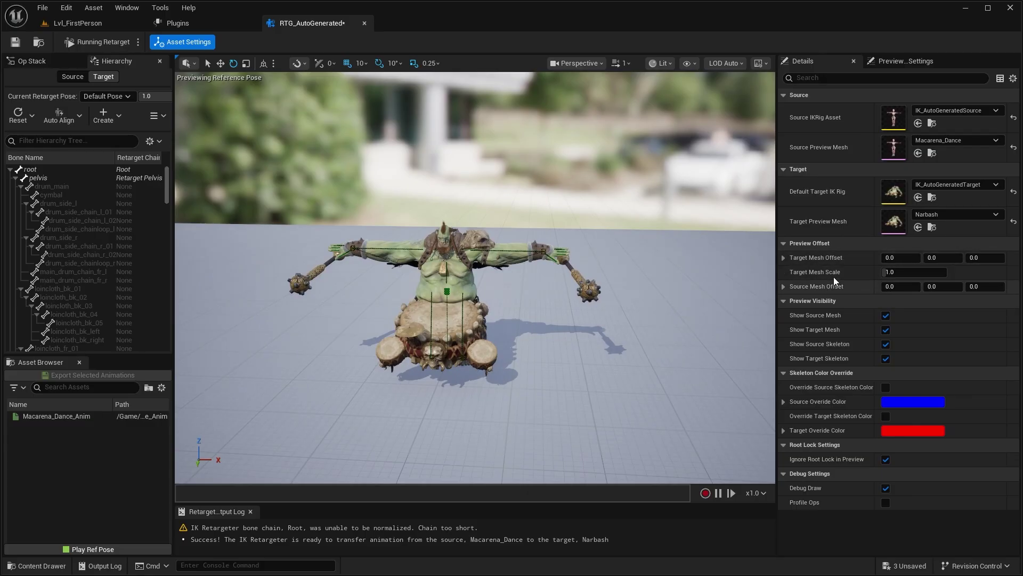
drag(901, 286, 847, 286)
middle_drag(568, 249, 545, 257)
scroll(545, 257, up, 2)
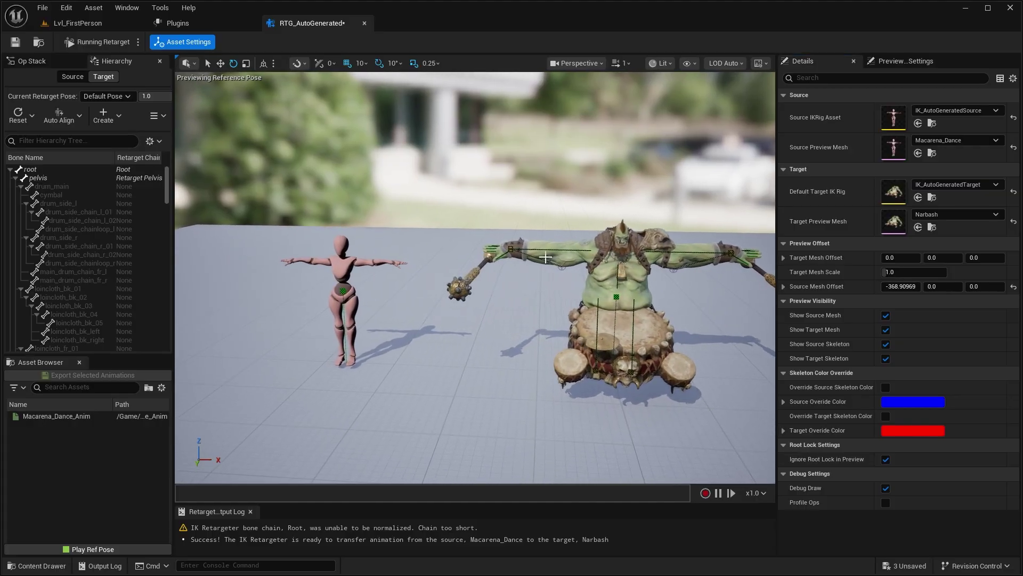
key(d)
right_drag(605, 257, 549, 265)
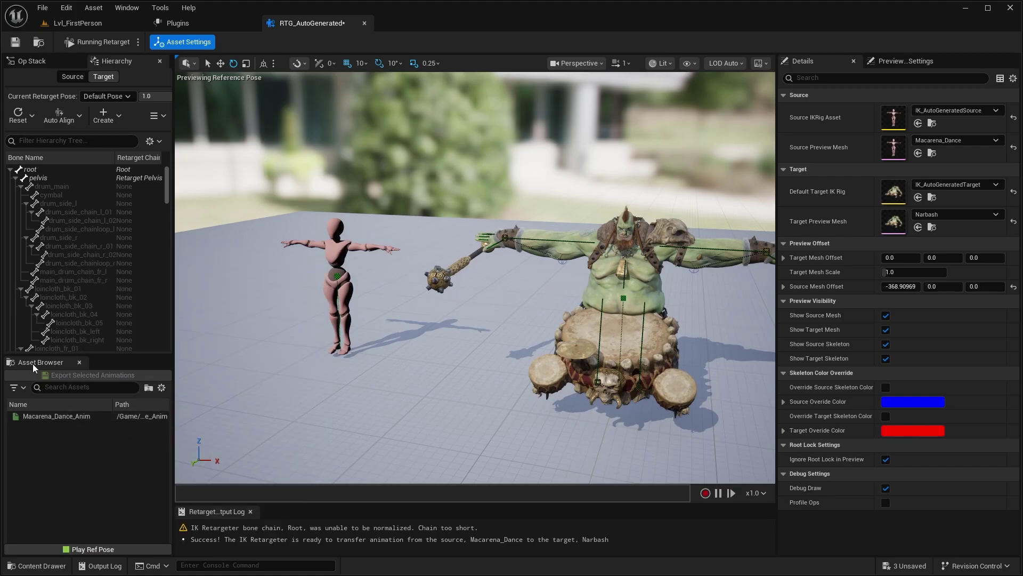
Play Macarena_Dance_Anim in the retargeter, stop near frame 182 and examine how Narbash's arms and drum follow the source pose
double_click(78, 416)
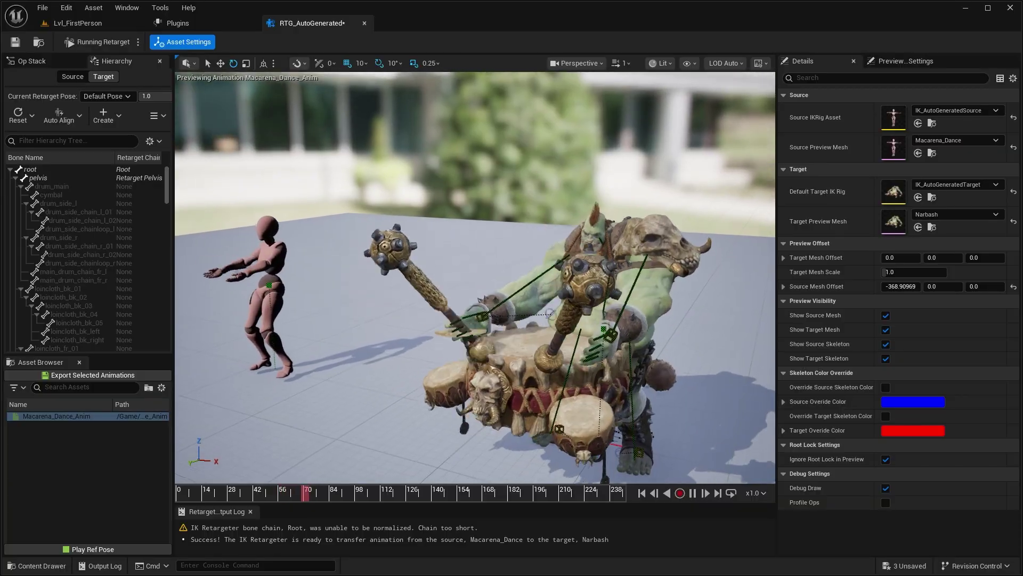
scroll(584, 278, up, 4)
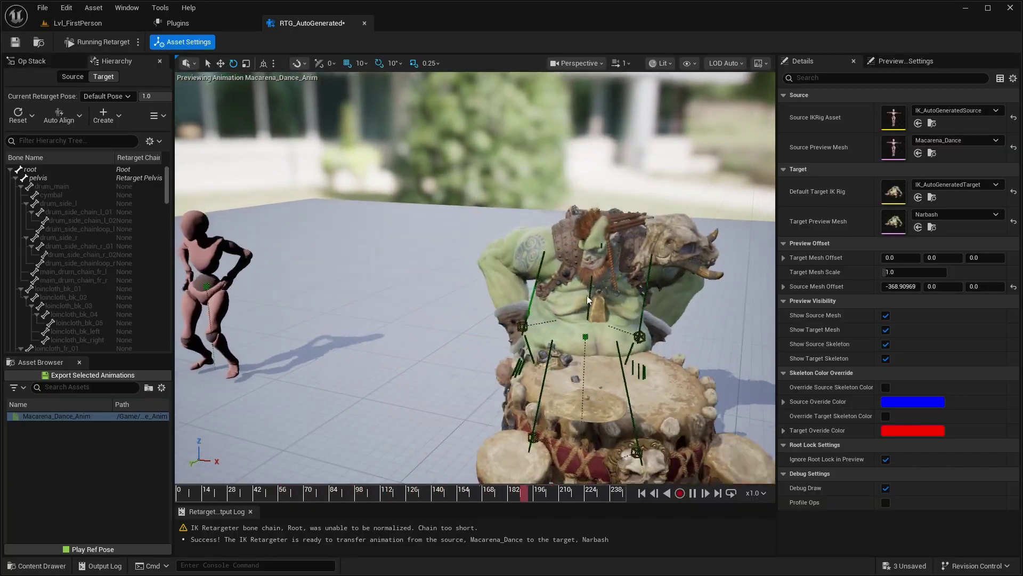
scroll(564, 363, down, 2)
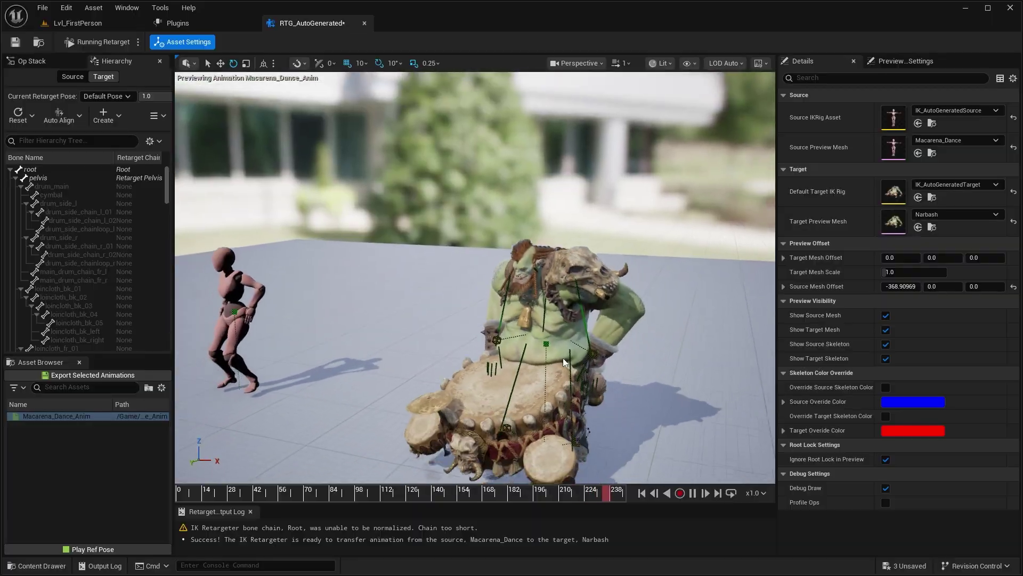
click(514, 496)
scroll(563, 373, up, 3)
right_drag(561, 400, 559, 357)
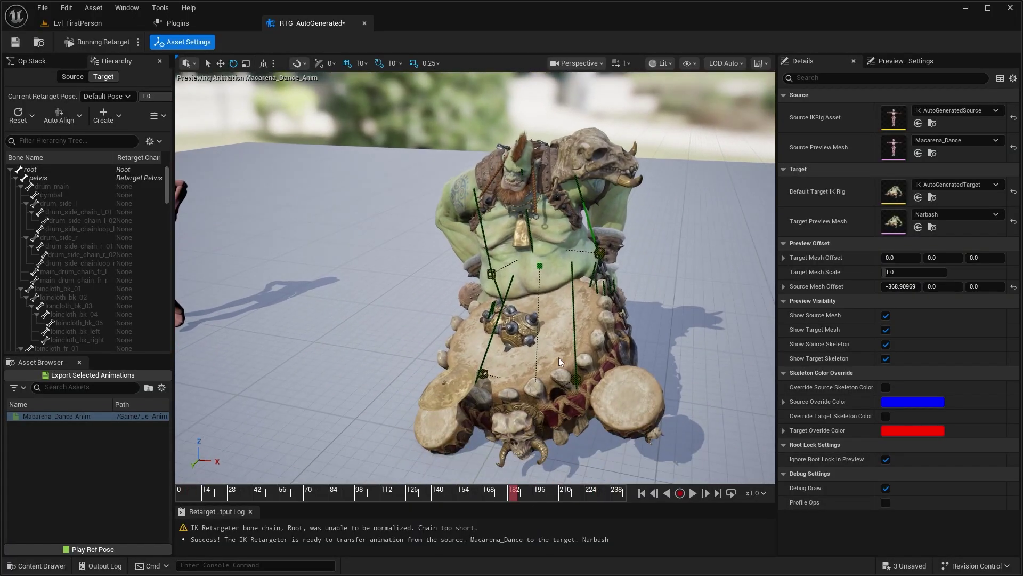
scroll(595, 339, down, 3)
alt+drag(603, 303, 557, 347)
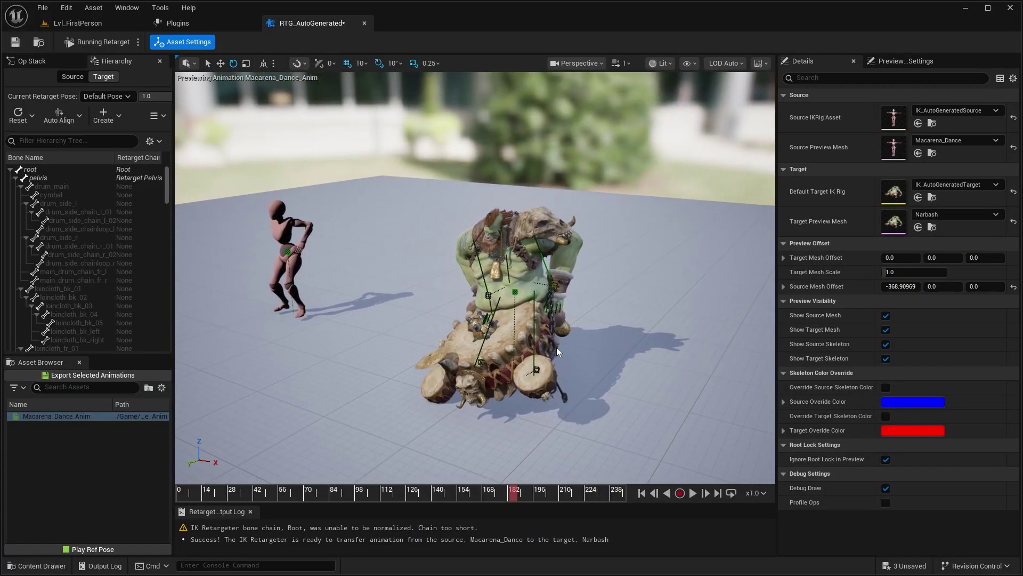
scroll(547, 331, up, 1)
right_drag(547, 331, 539, 329)
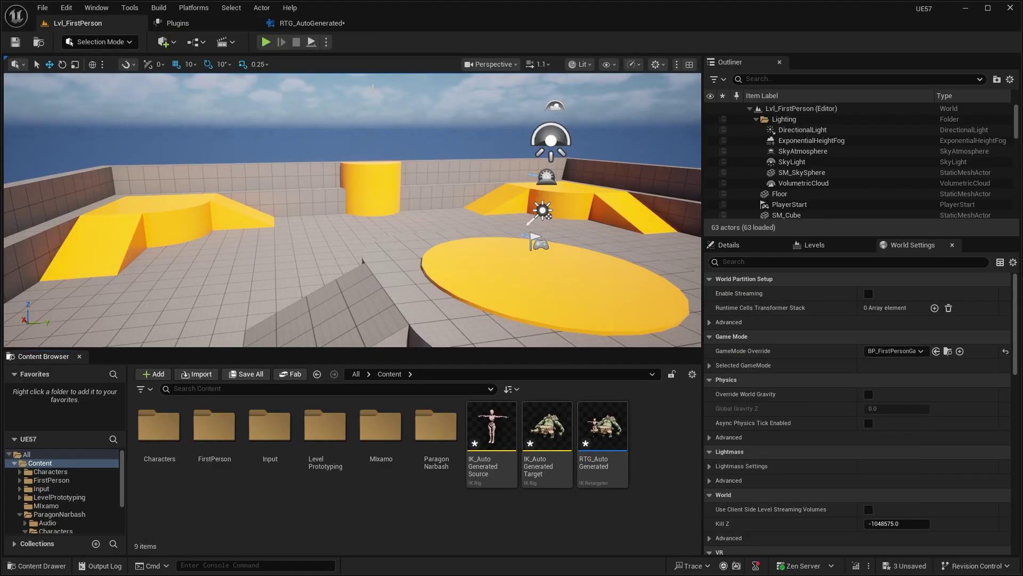
Locate the retargeter's target preview mesh Narbash in its Meshes folder and open it for editing
click(295, 24)
click(932, 228)
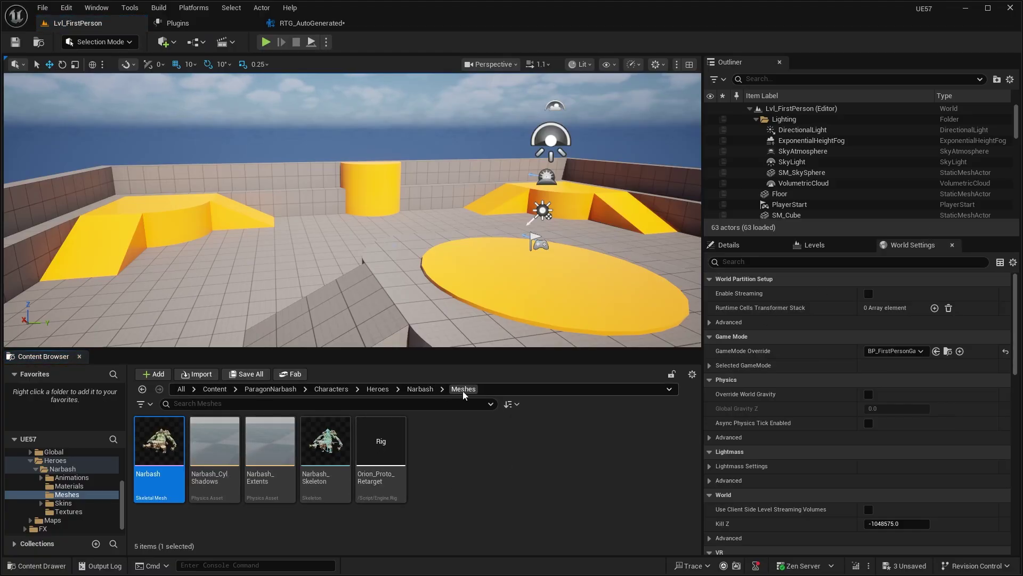
mouse_move(172, 457)
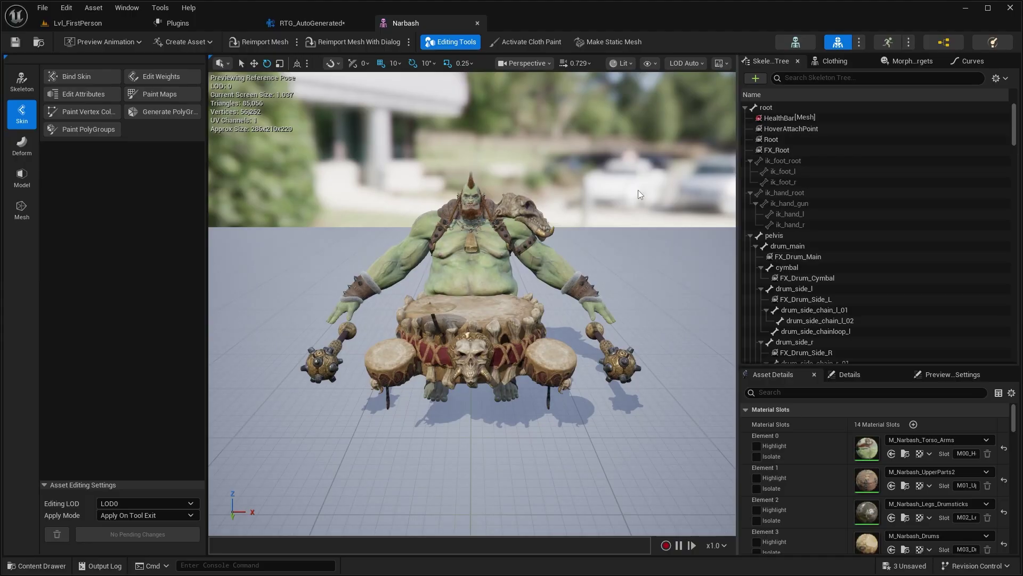
right_drag(638, 190, 638, 189)
key(w)
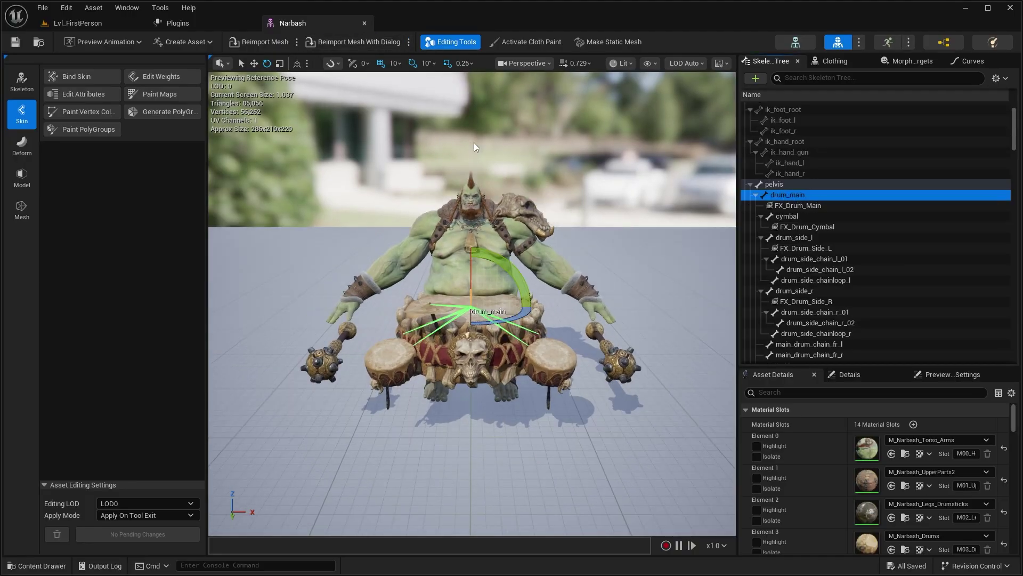
Use Edit Skeleton to set the drum_main bone's scale to 0.0 on all three axes
click(22, 81)
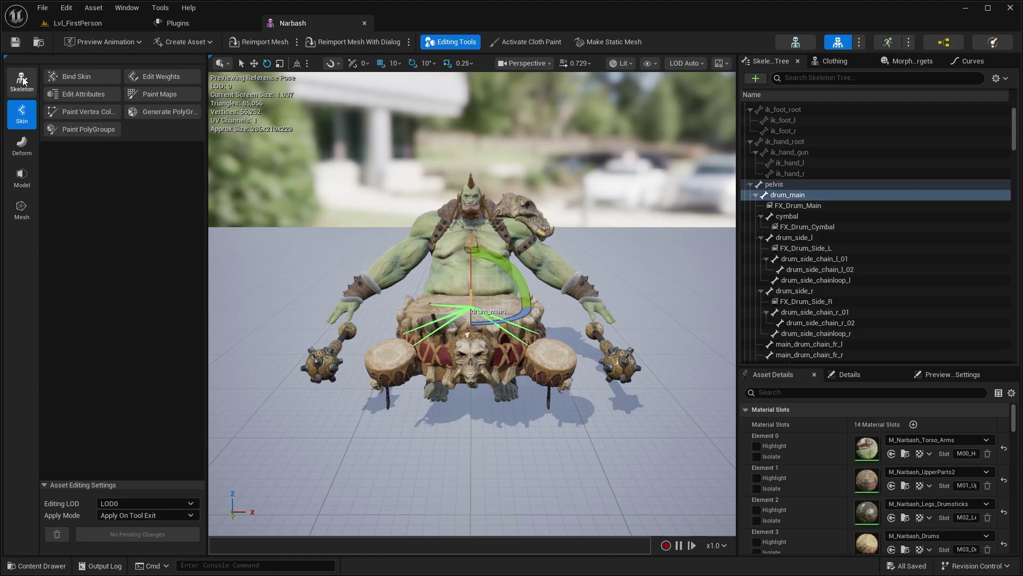
click(75, 78)
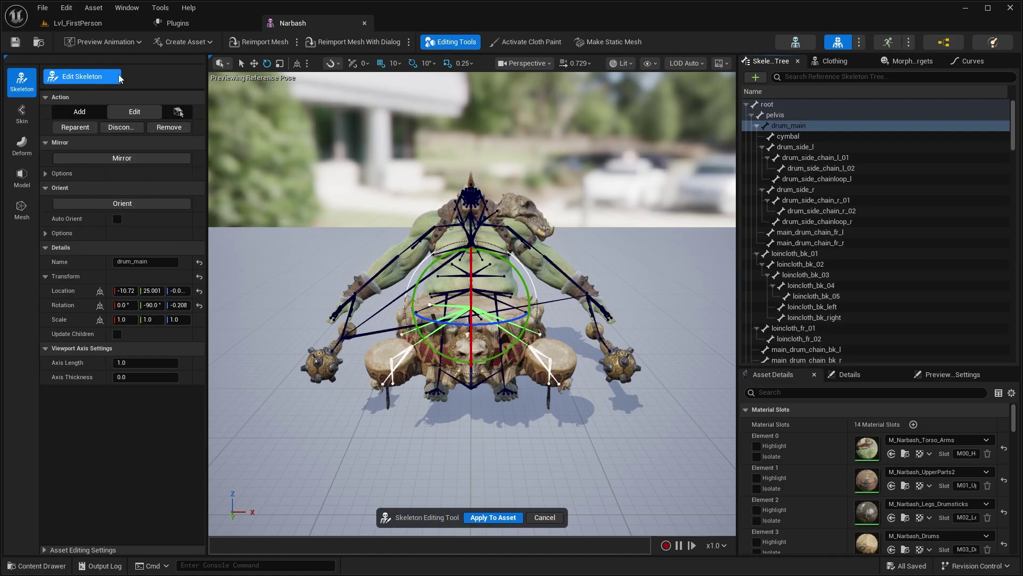
key(w)
right_drag(646, 170, 639, 213)
key(s)
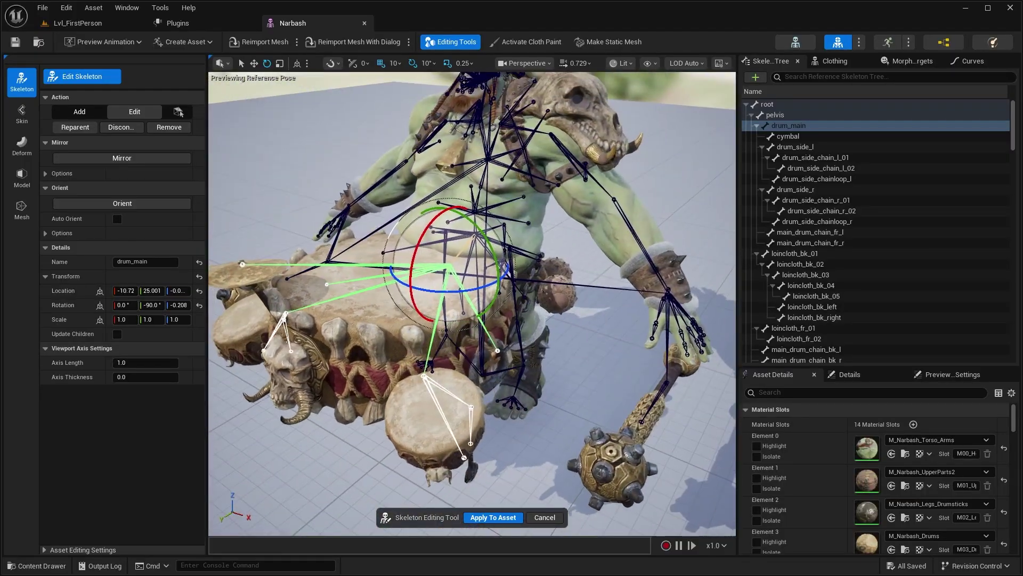
click(133, 320)
text(0)
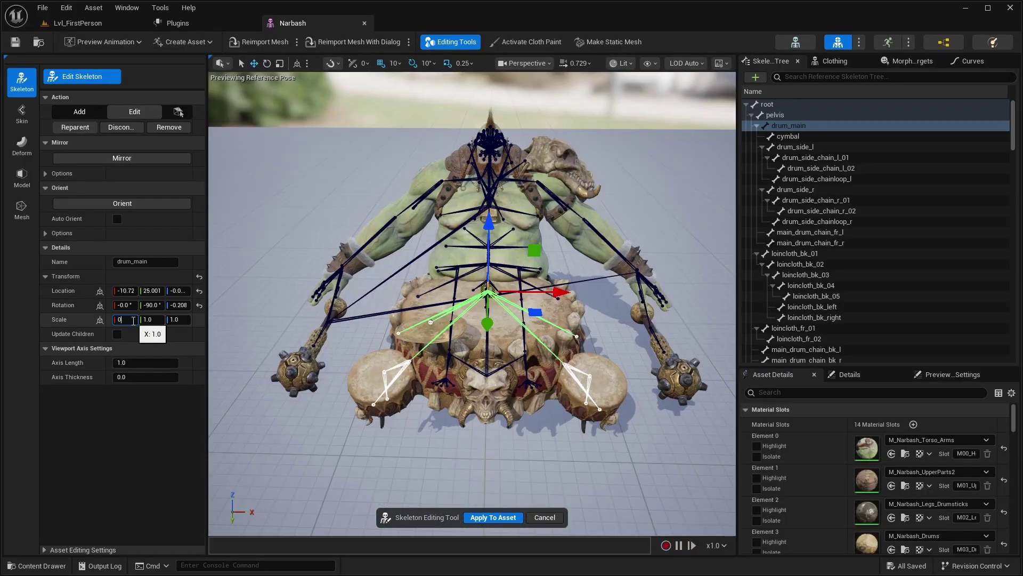
key(Tab)
text(0)
key(Tab)
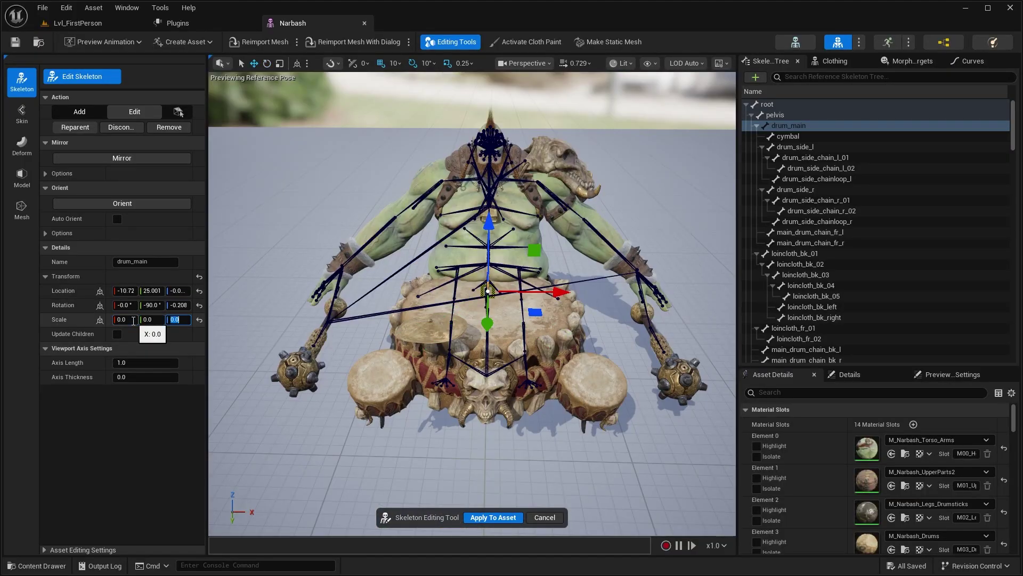
Enable Update Children, apply the drum_main skeleton edit to the asset, and save the Narbash mesh
click(117, 337)
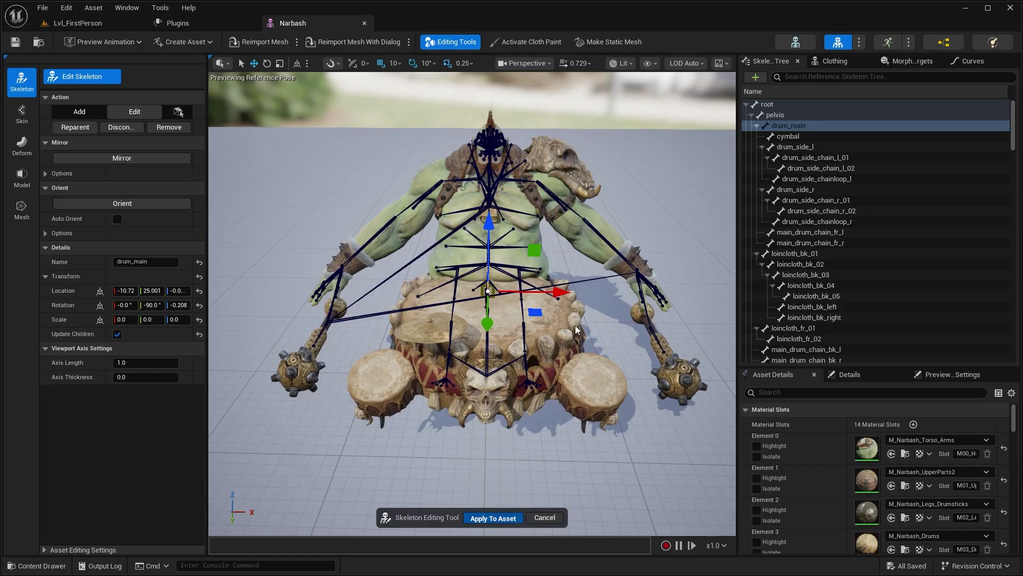
click(493, 518)
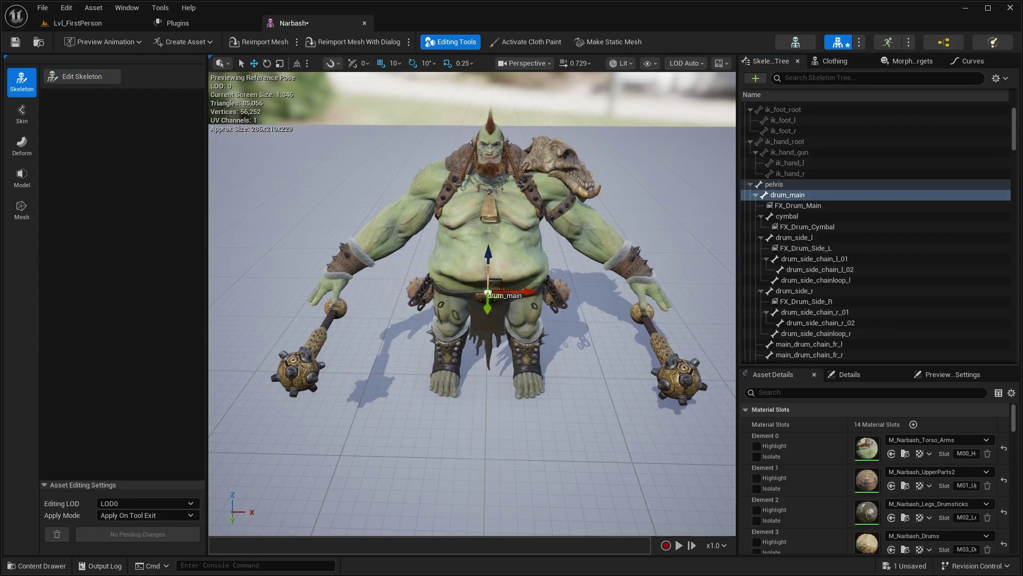
right_drag(533, 341, 596, 252)
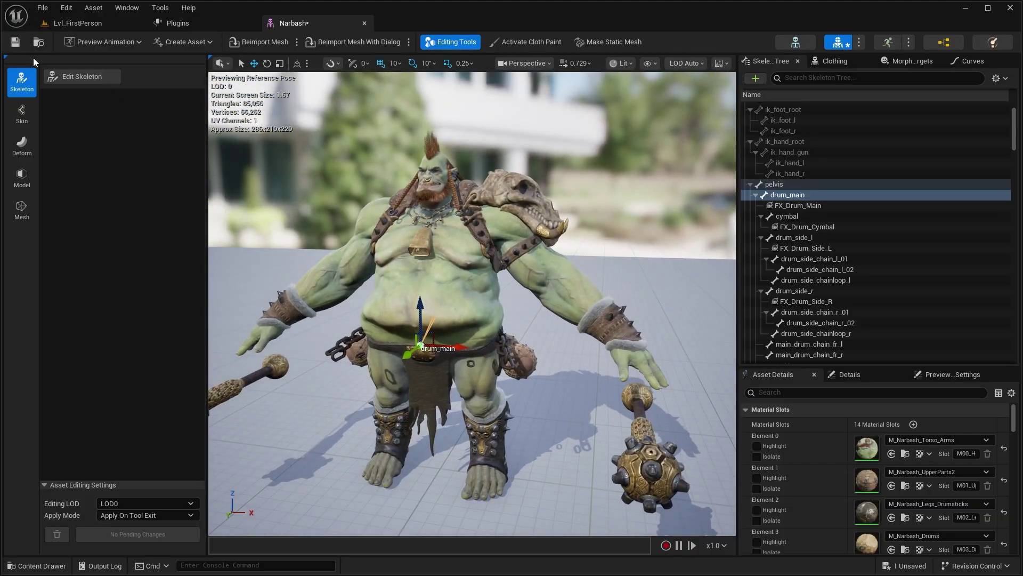
click(15, 42)
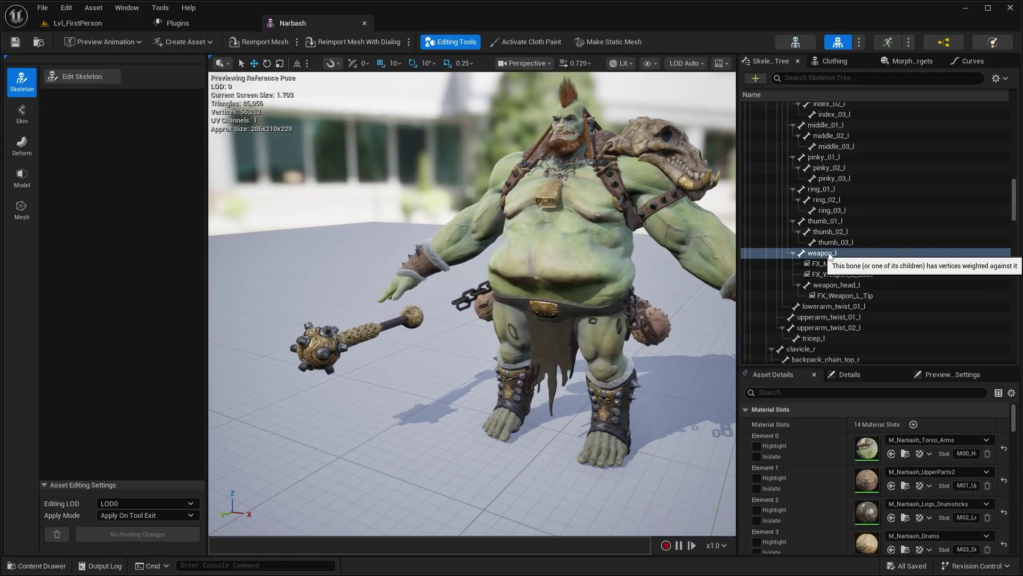
Scale away the weapon_l bone with Edit Skeleton to hide the left-hand mace, and apply the edit to the asset
right_drag(616, 266, 611, 268)
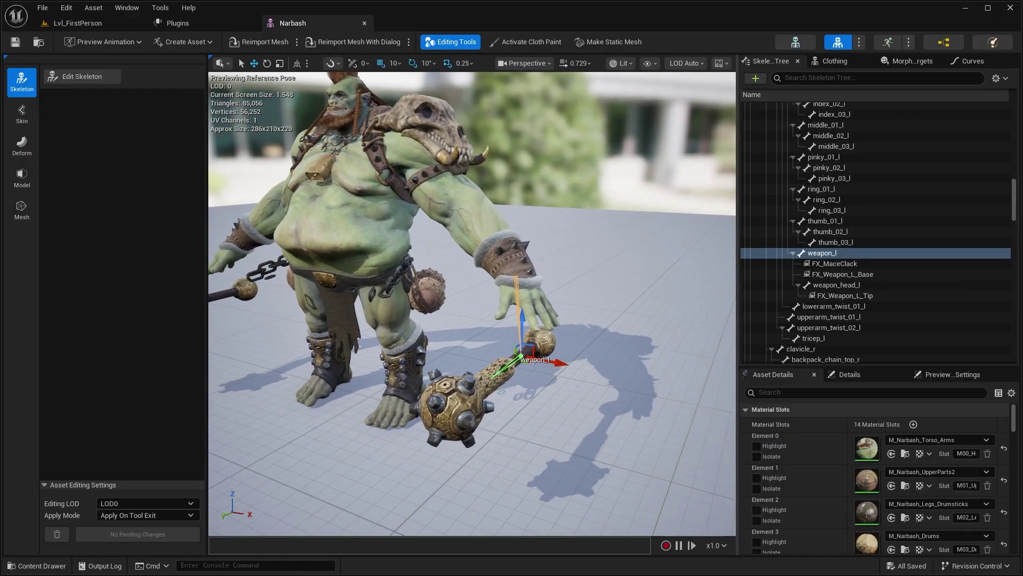
click(91, 78)
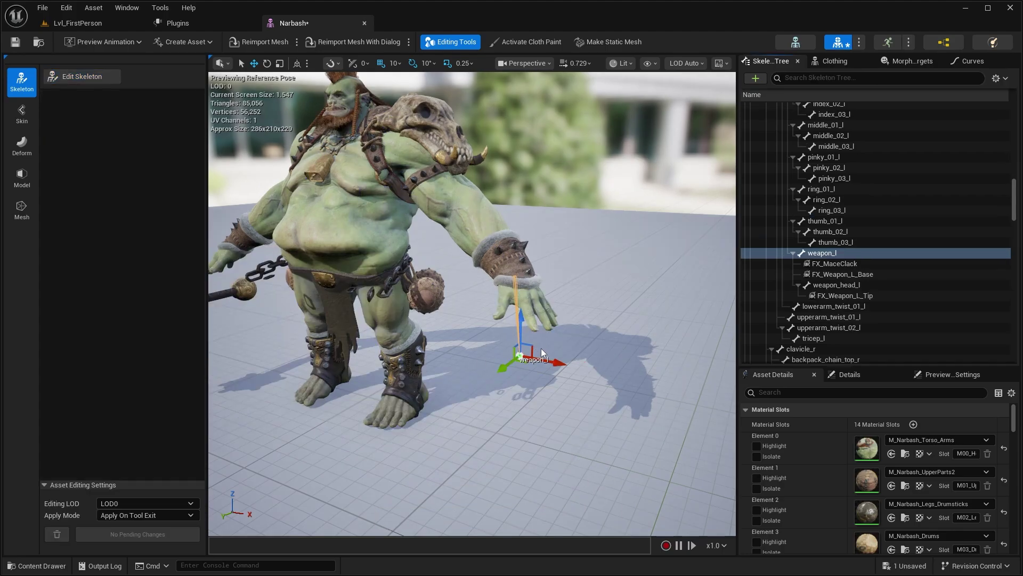
right_drag(542, 347, 524, 348)
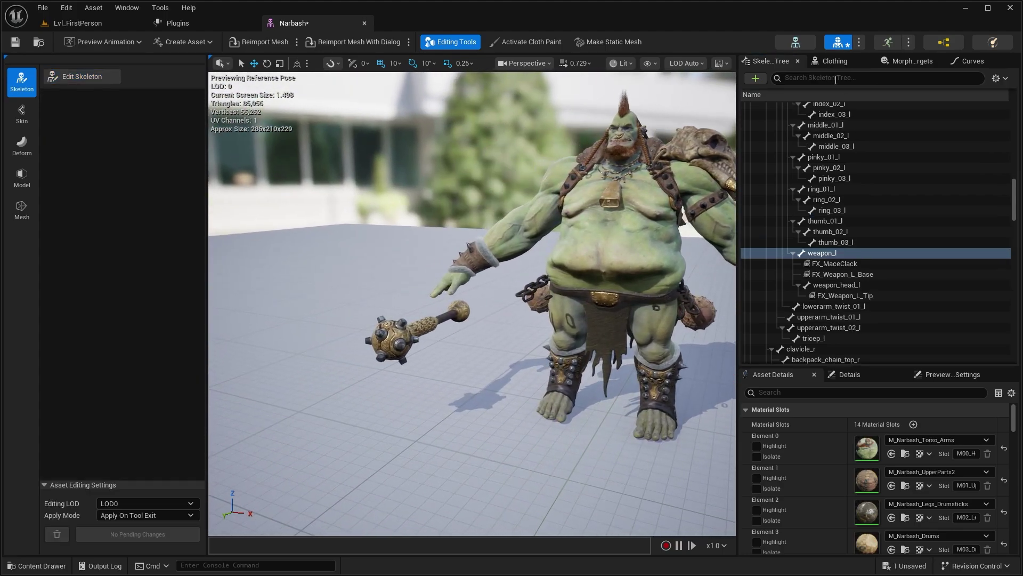
Find the weapon_r bone by filtering the skeleton tree for "weapon", set its scale to 0.0 on all axes and apply it
click(832, 79)
text(weapon)
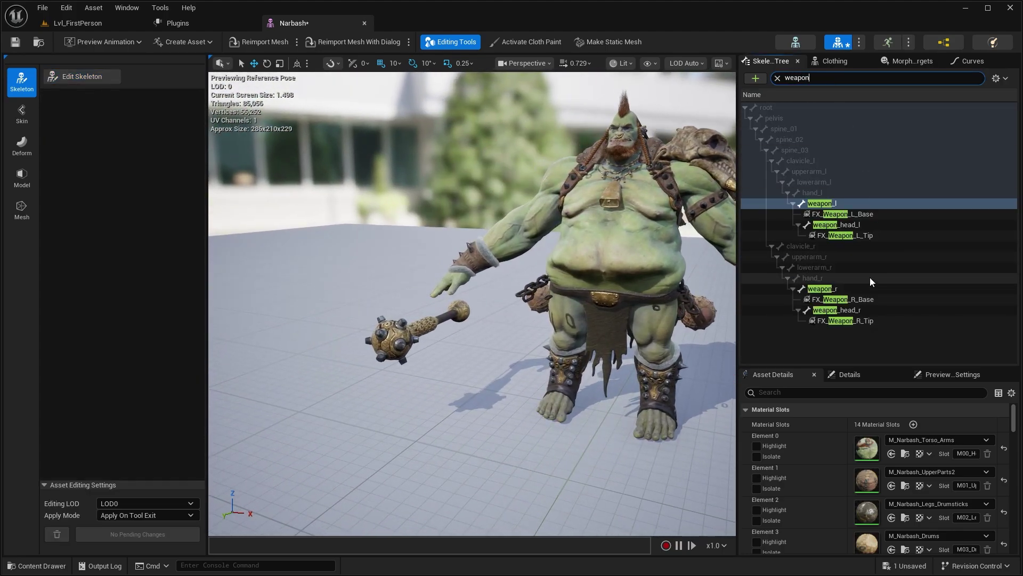
click(828, 290)
right_drag(602, 309, 634, 310)
click(63, 75)
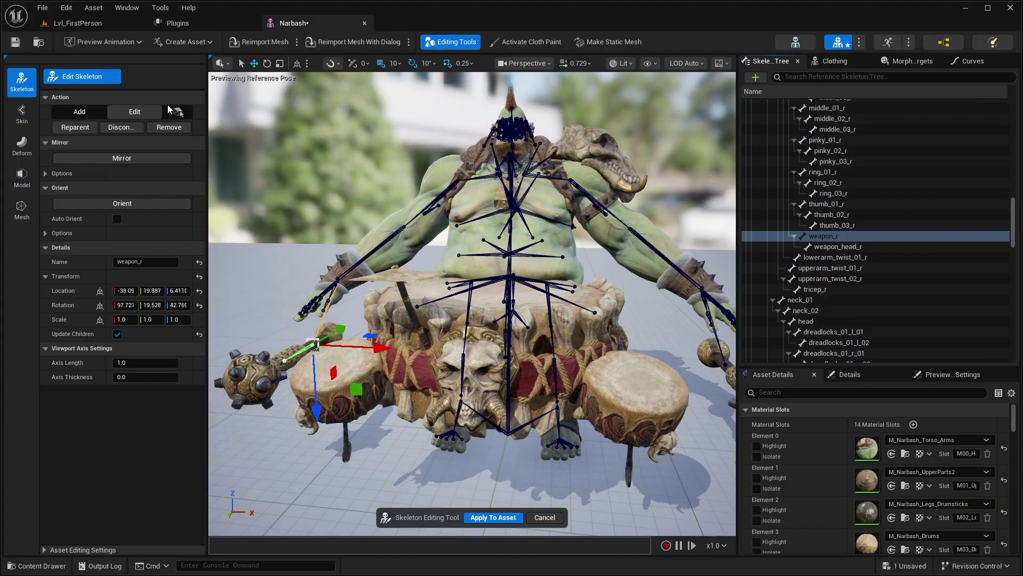
key(f)
click(126, 319)
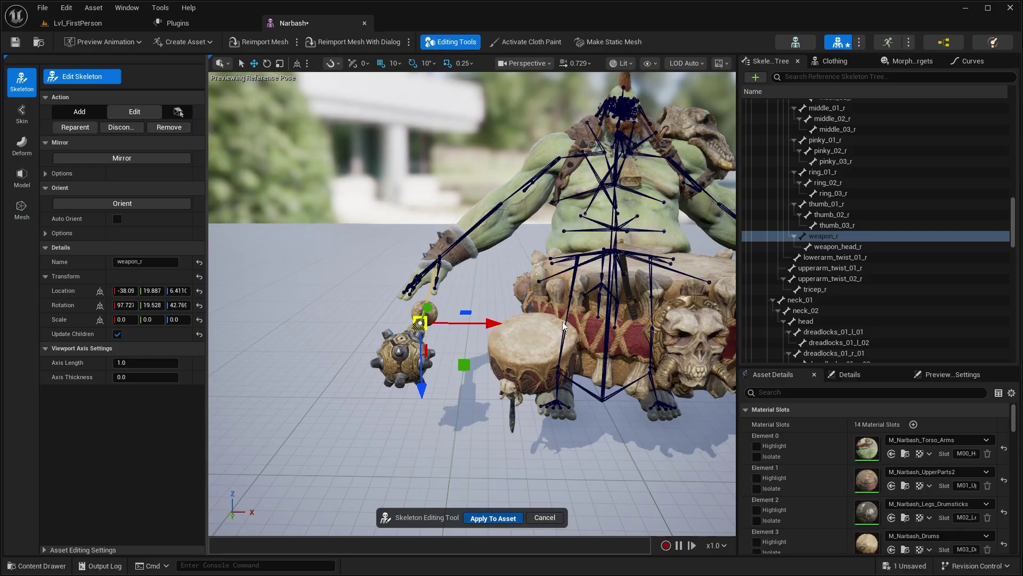
key(Escape)
right_drag(650, 283, 691, 284)
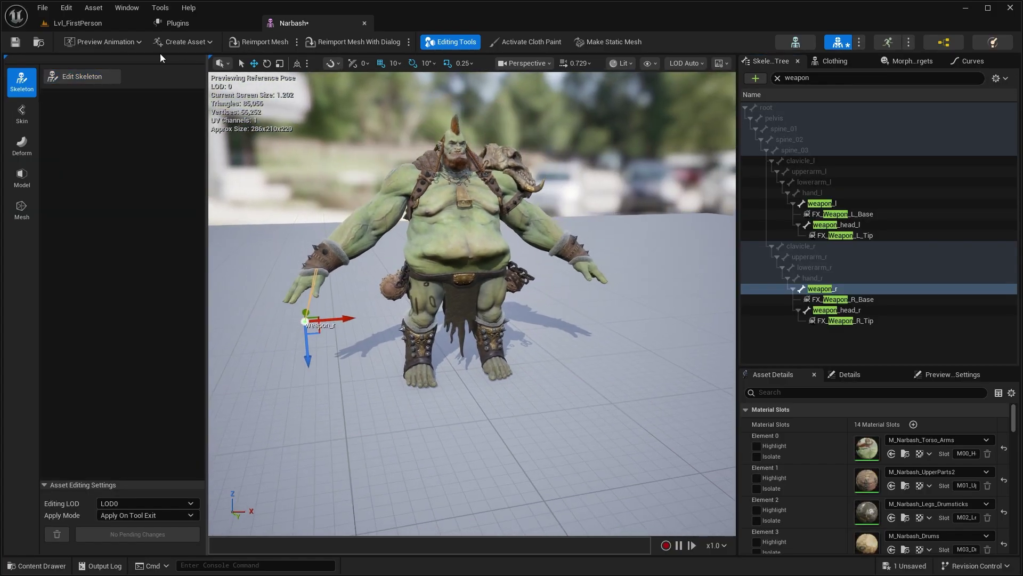
Save the Narbash mesh, then close its editor and the Plugins page to return to the retargeter
click(15, 43)
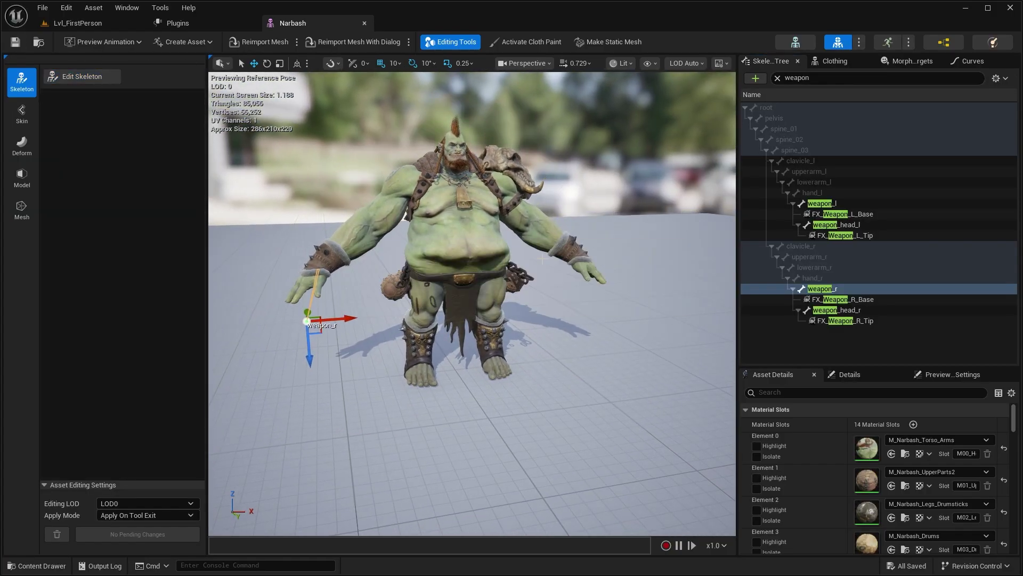
click(364, 23)
click(253, 23)
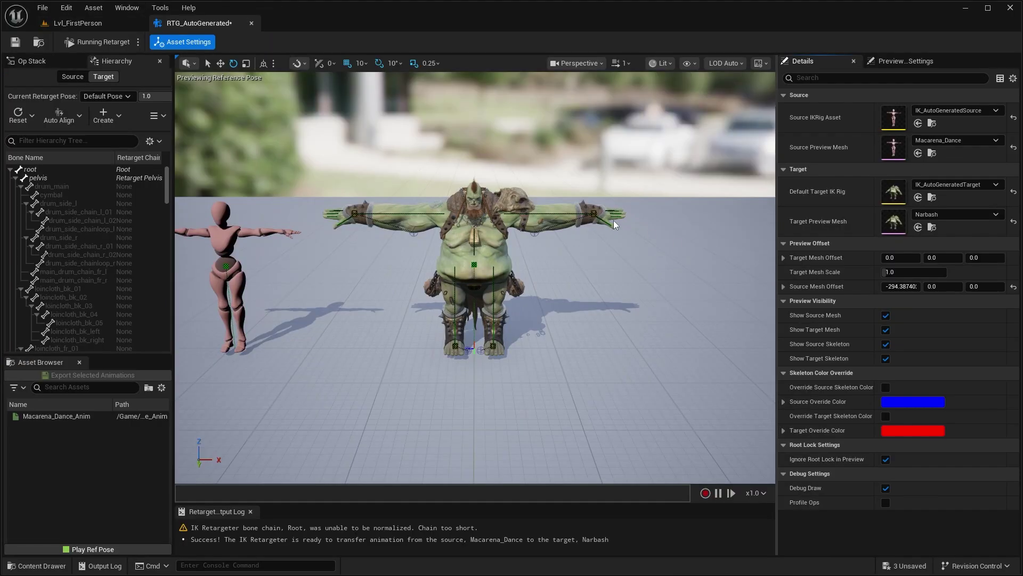
Preview the Macarena_Dance_Anim animation on Narbash in the RTG_AutoGenerated retargeter
mouse_move(643, 232)
right_down()
mouse_move(618, 233)
mouse_move(658, 233)
right_up()
key(w)
click(129, 417)
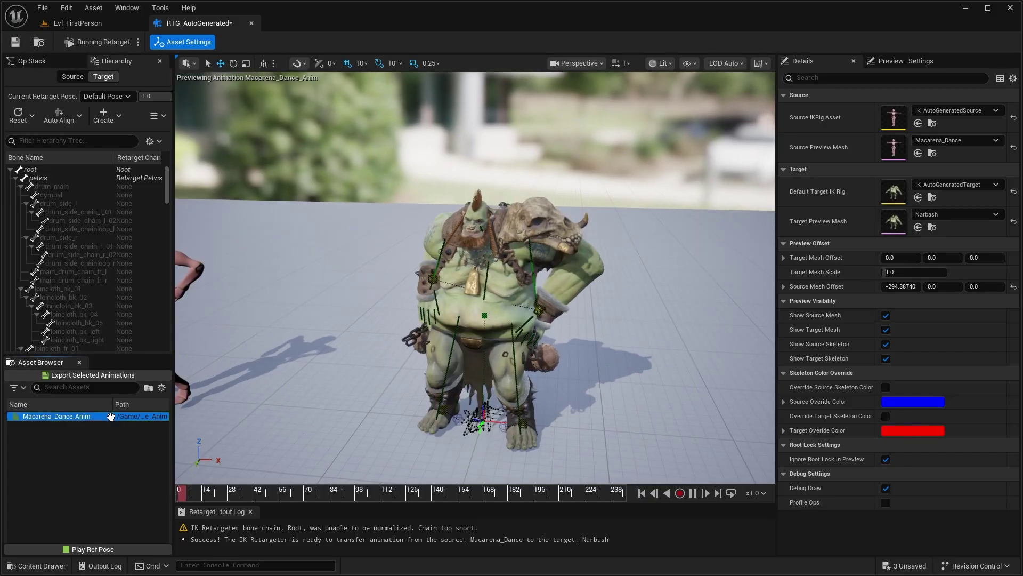
scroll(501, 310, up, 5)
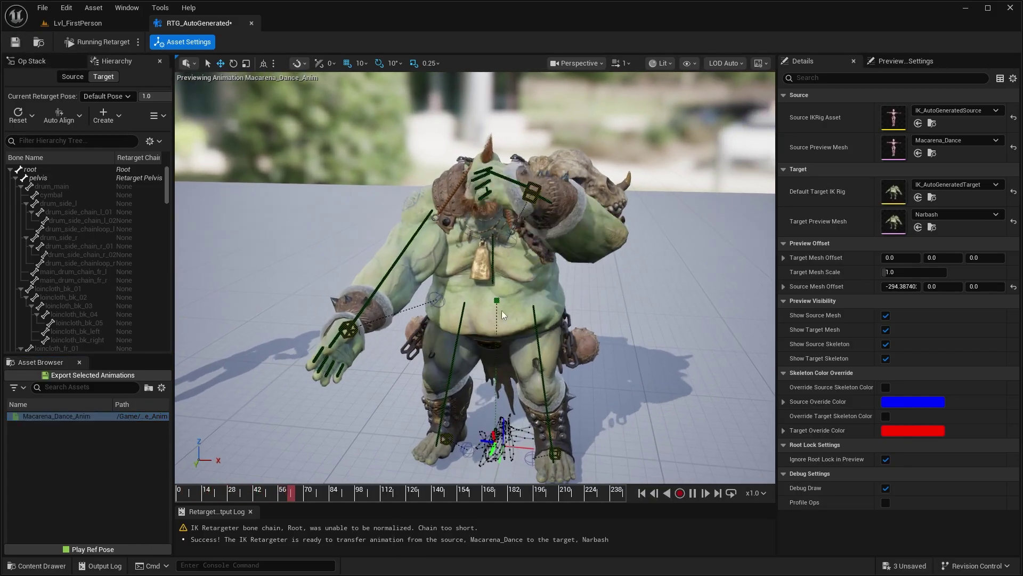
right_drag(510, 253, 454, 236)
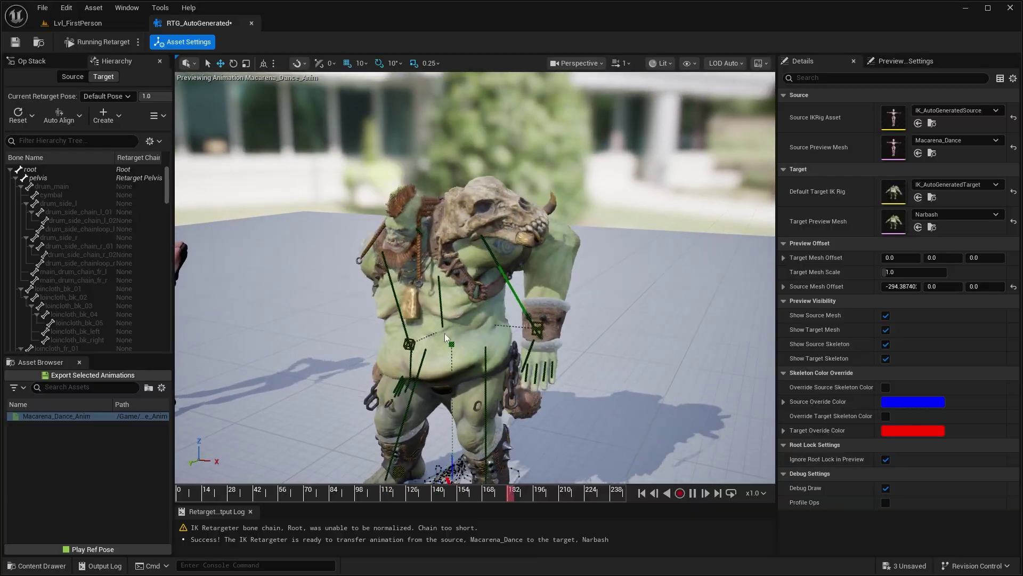
Examine the retargeted dance from several angles, checking how Narbash's arms and hands meet his body compared with the source
right_drag(432, 343, 545, 299)
key(a)
key(w)
scroll(433, 334, down, 1)
key(a)
key(s)
key(w)
key(a)
key(w)
key(d)
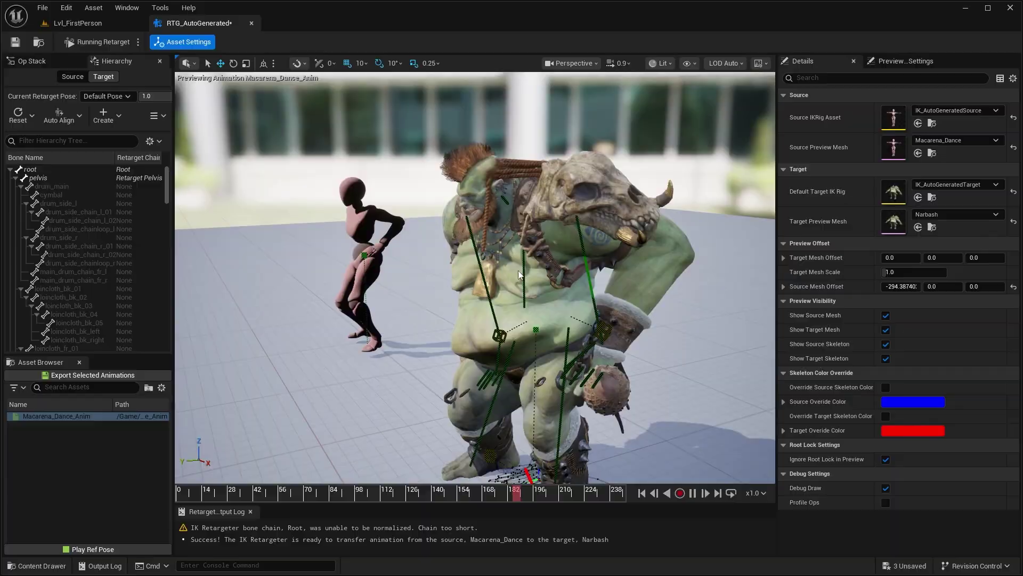
key(a)
right_drag(606, 318, 673, 321)
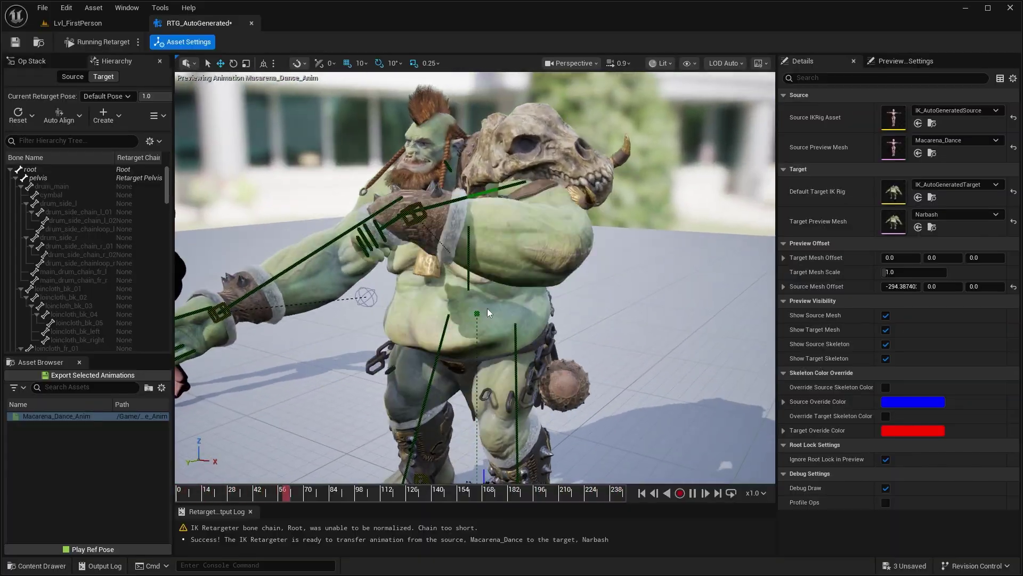
Pause the Macarena preview at about frame 68, where Narbash's hand meets his belly, and frame him from the front
drag(289, 494, 304, 495)
key(s)
right_drag(363, 330, 408, 329)
key(a)
Look up "relative ik" in the editor's plugins to check that Relative IK Op is enabled
click(68, 9)
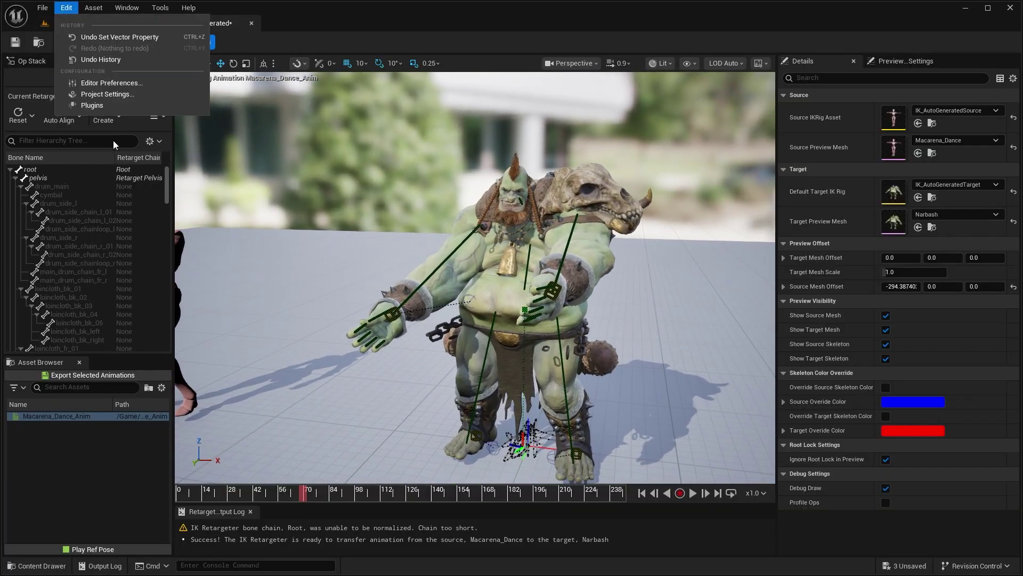
click(117, 106)
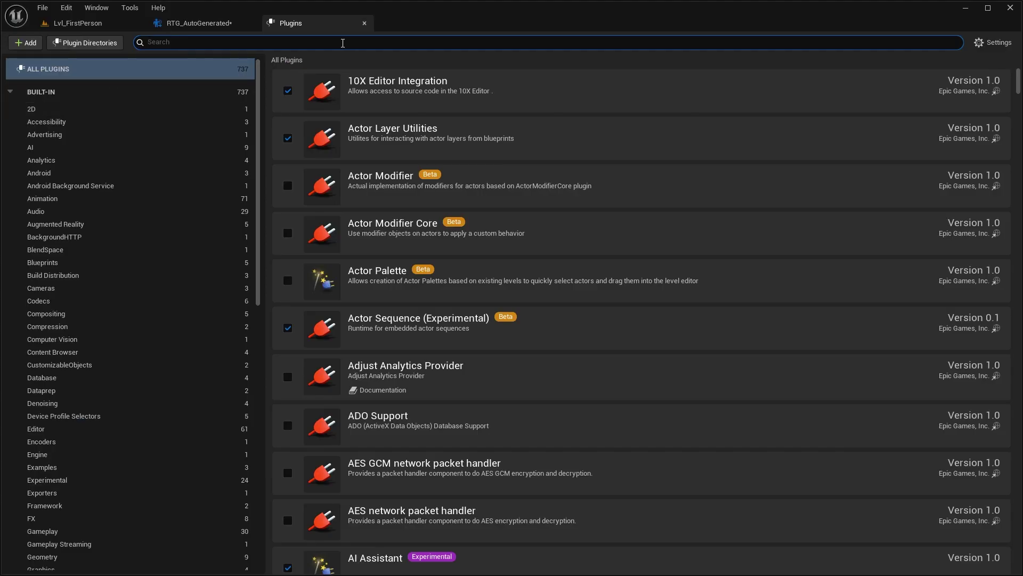
text(relative ik)
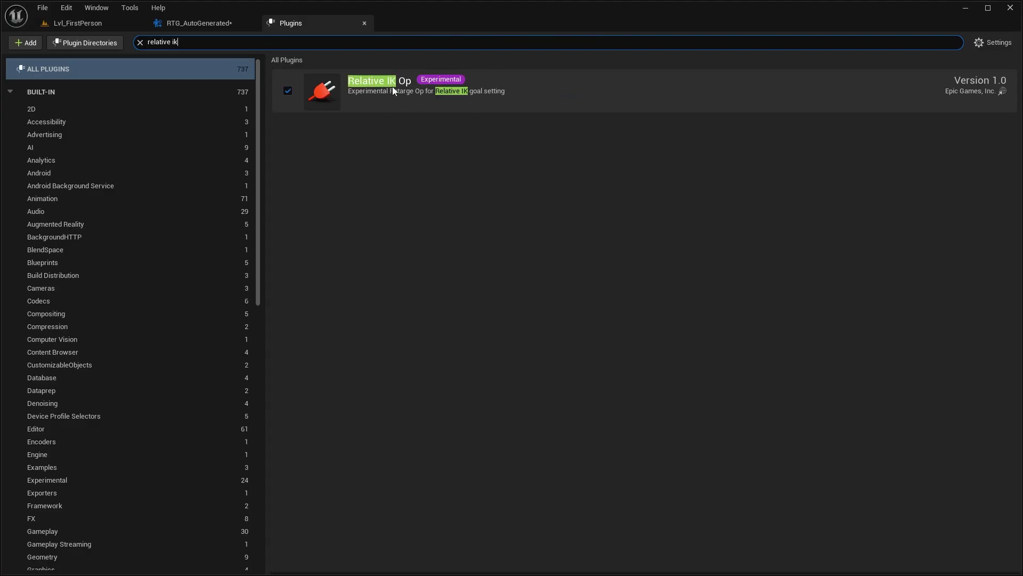
Add a Body Intersect IK Goals child op to Run IK Rig in the retargeter's op stack and enable Run IK Rig
click(223, 23)
click(31, 62)
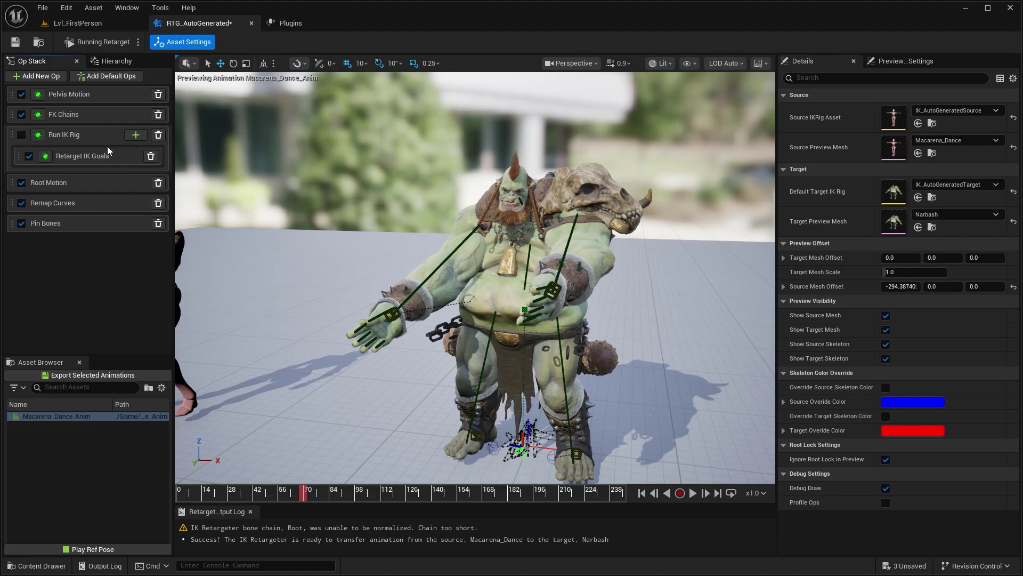
click(138, 138)
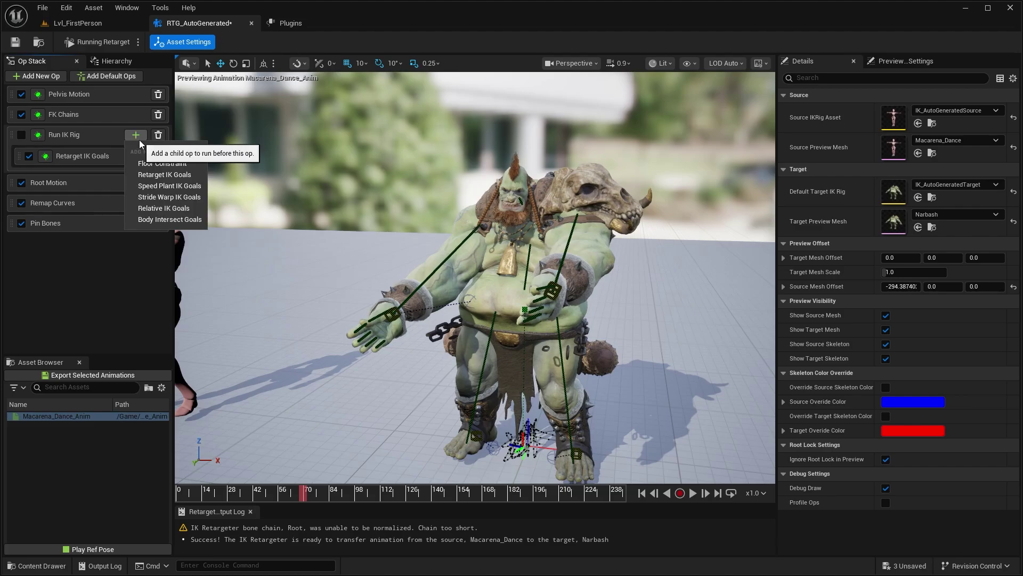
click(170, 219)
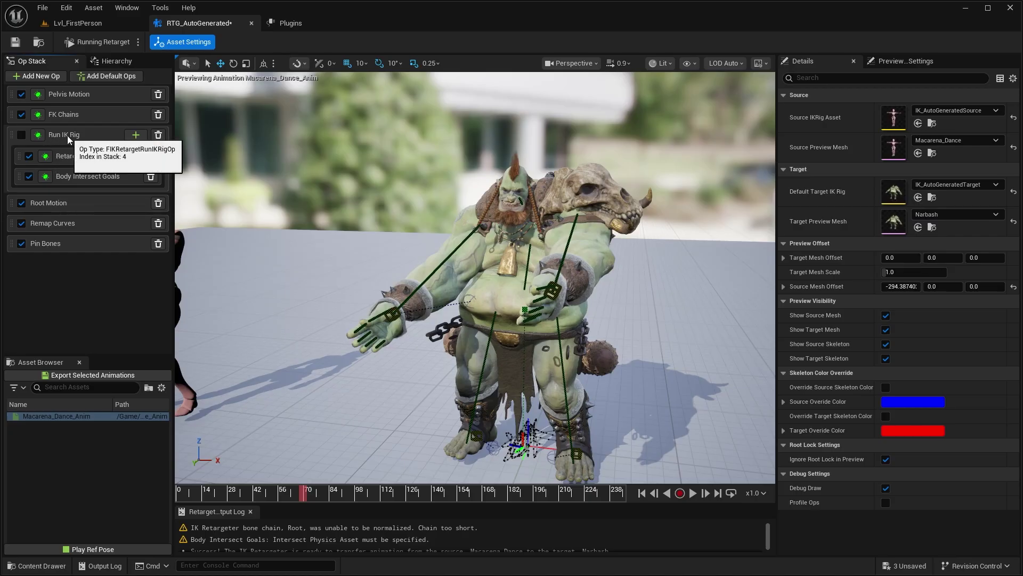
click(22, 135)
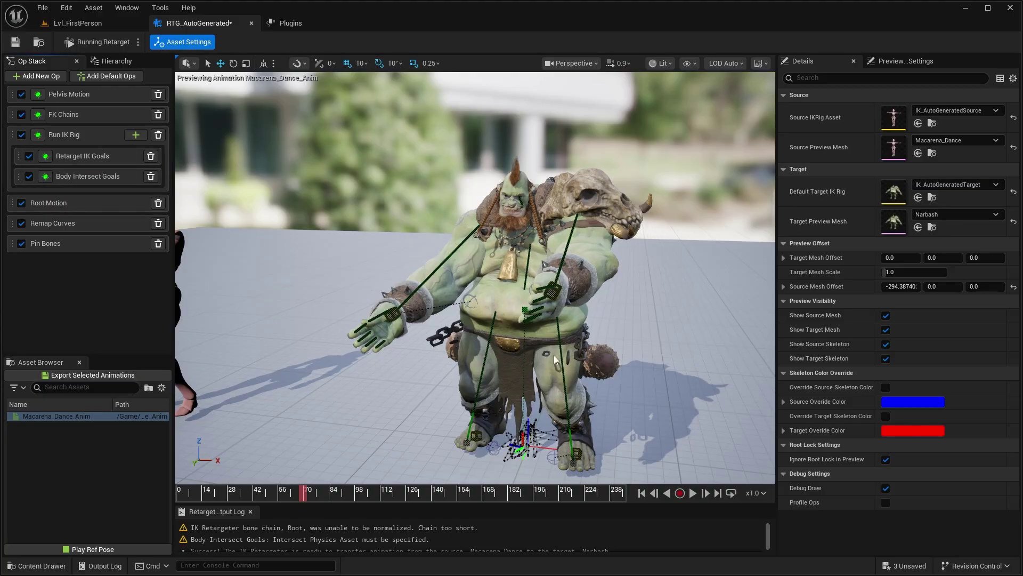
Turn off debug drawing for Retarget IK Goals, Run IK Rig, FK Chains and Pelvis Motion, and show the Body Intersect Goals settings
click(46, 157)
click(38, 135)
click(37, 114)
click(38, 93)
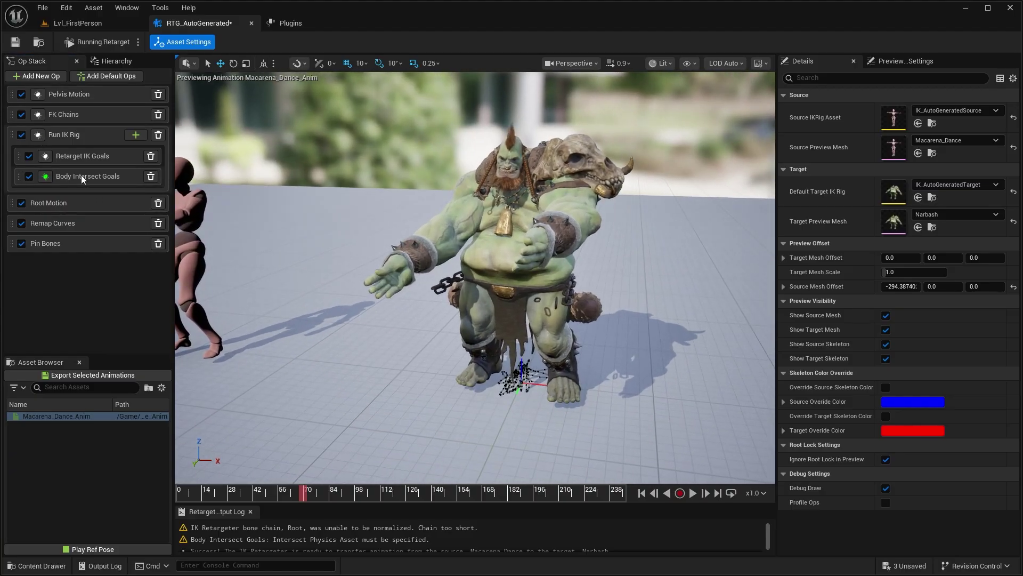
click(83, 176)
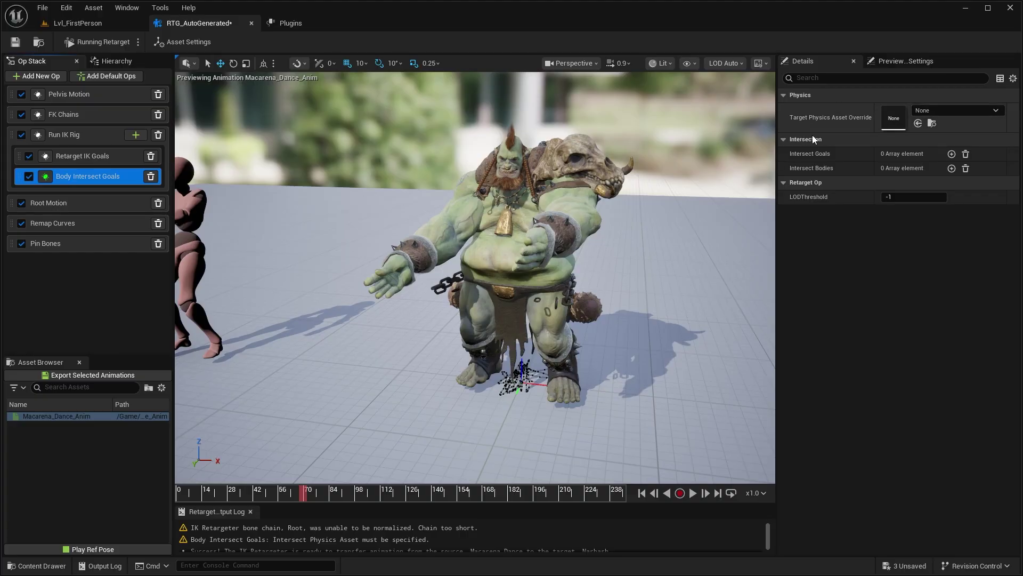
click(940, 107)
click(94, 25)
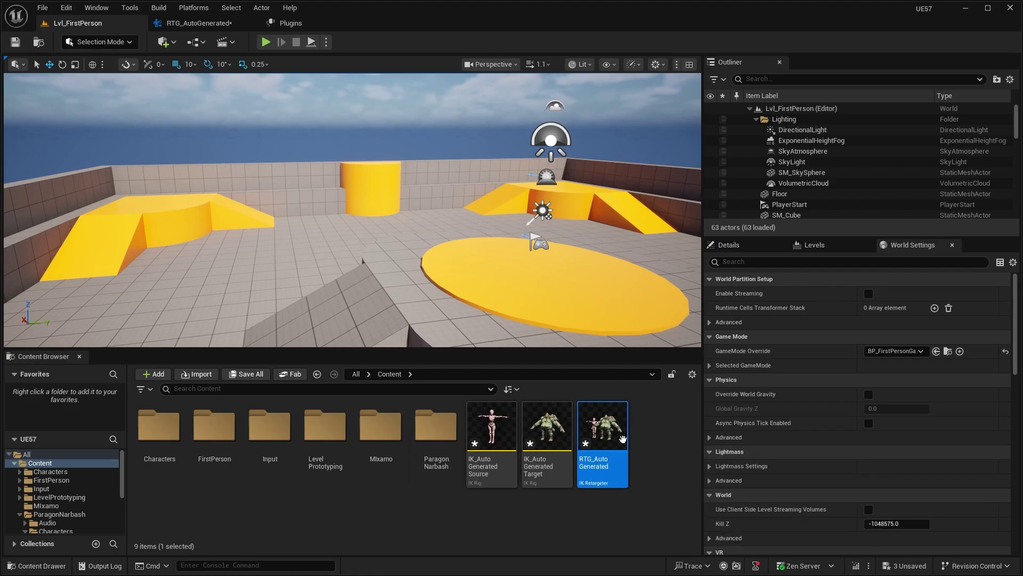
click(290, 23)
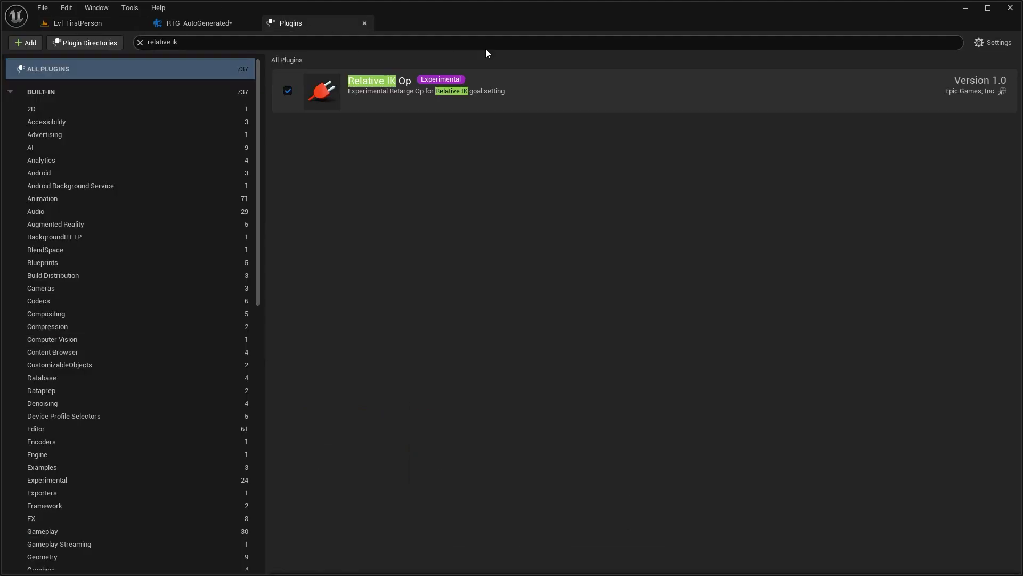
click(170, 24)
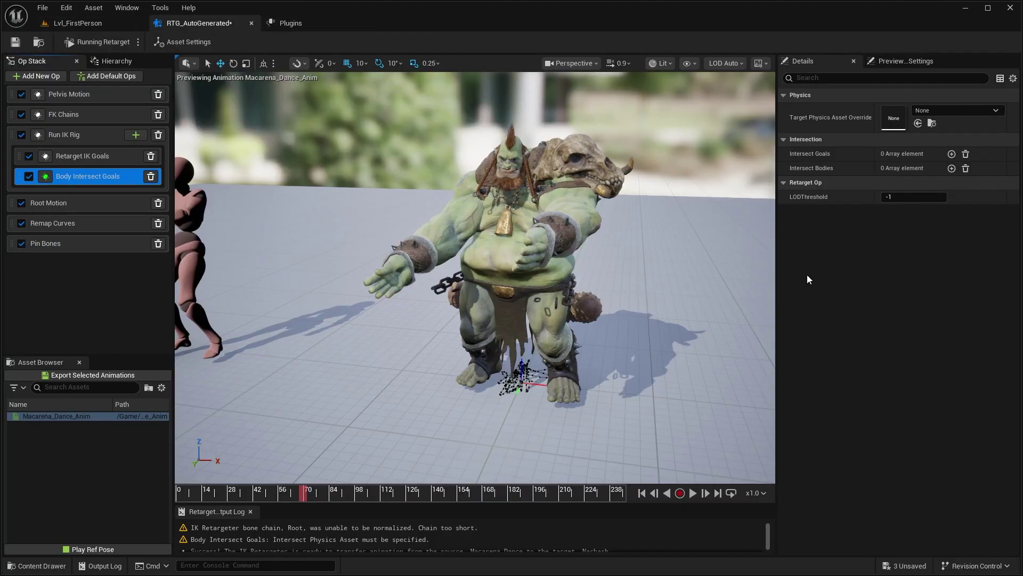
Browse to ParagonNarbash's Narbash Meshes folder and try to open the Narbash_Extents physics asset
click(85, 23)
scroll(64, 491, down, 2)
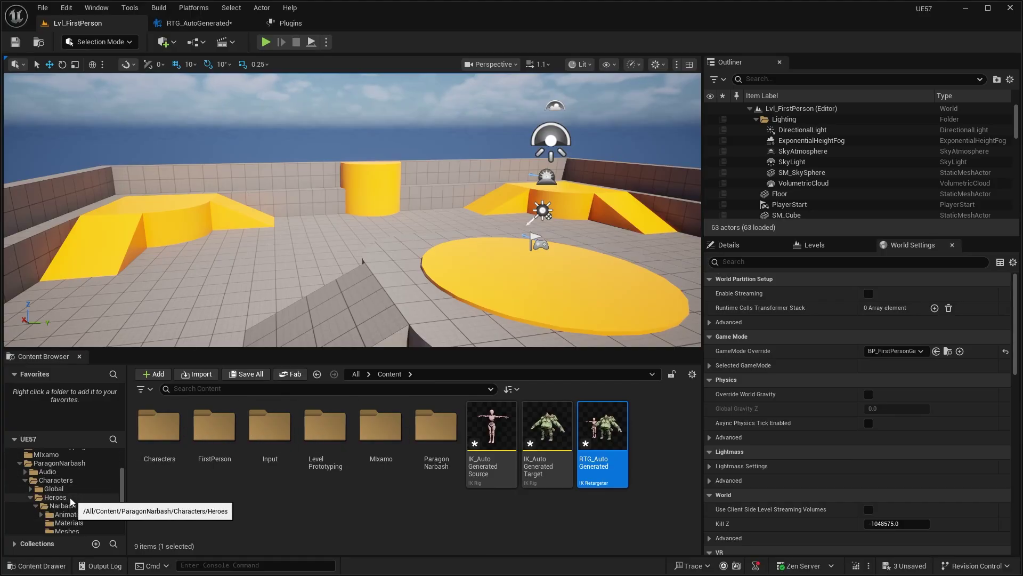
click(56, 497)
double_click(179, 473)
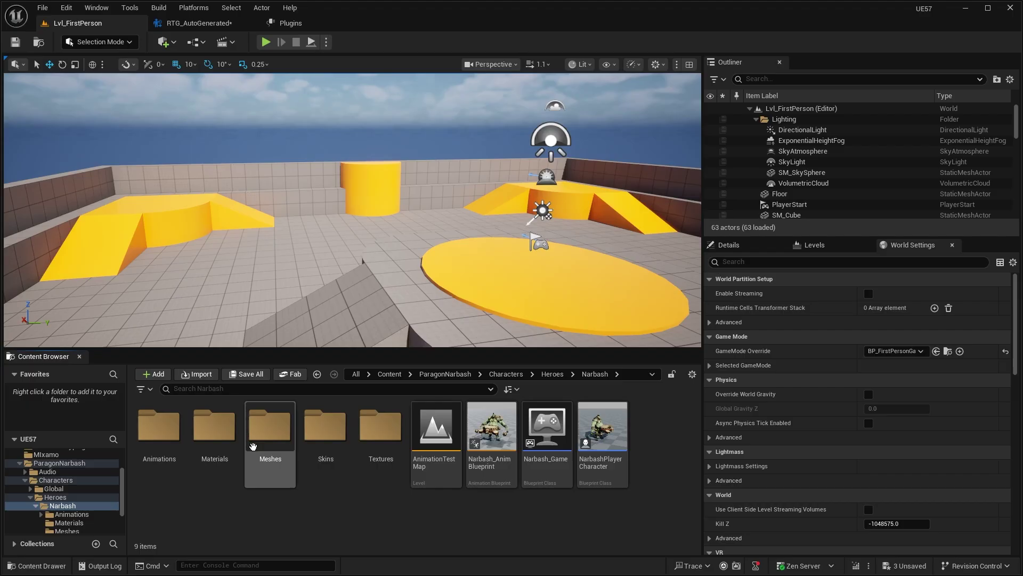
double_click(281, 453)
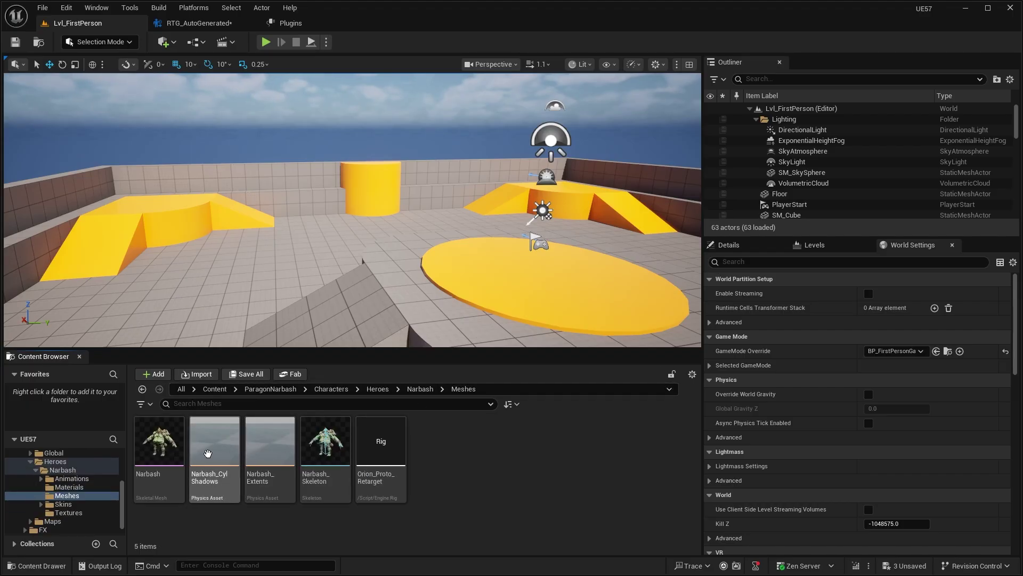
double_click(279, 459)
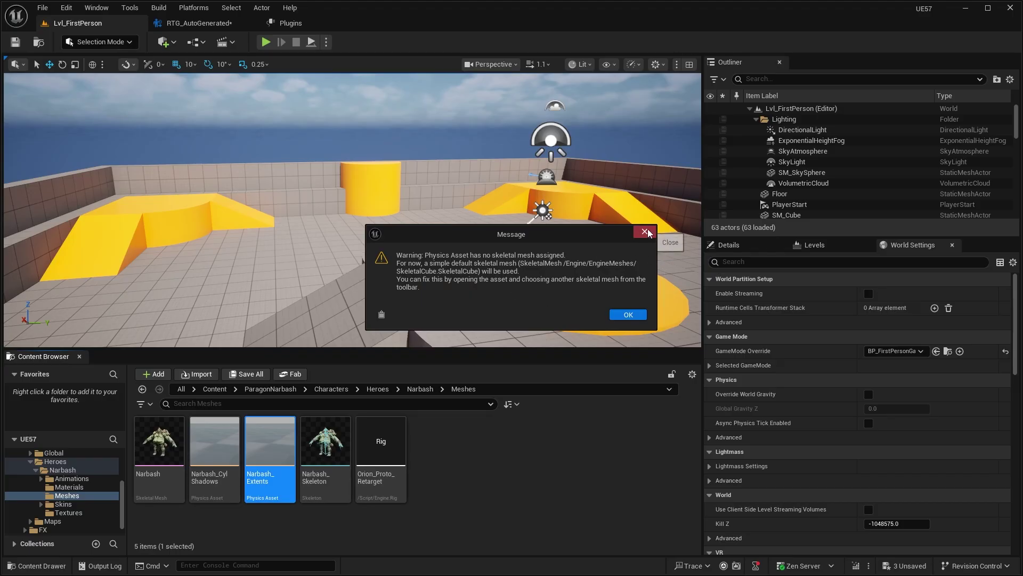
click(646, 232)
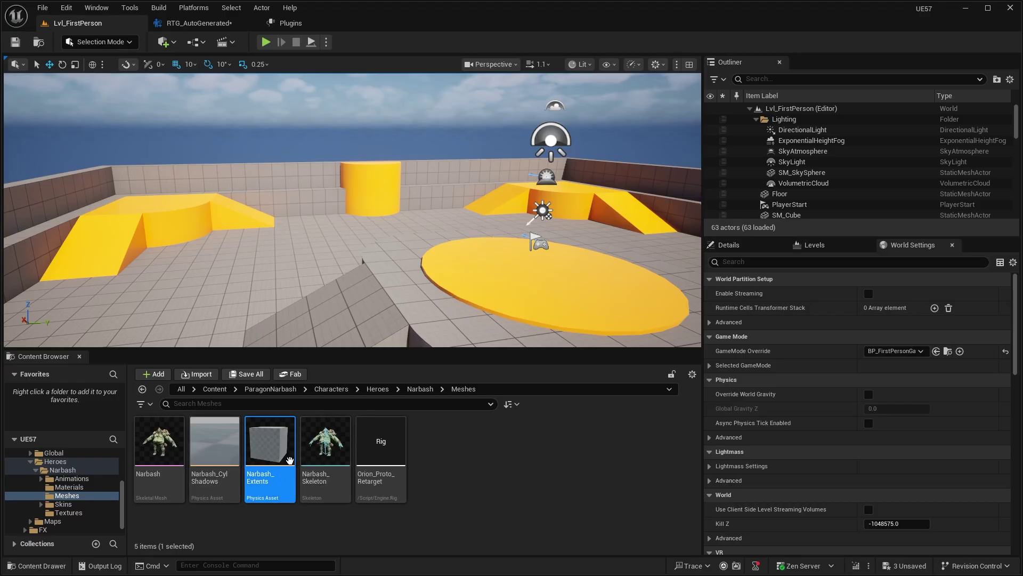
Create a new physics asset from the Narbash skeletal mesh with the default capsule settings and a minimum bone size of 20.0
click(158, 469)
right_click(158, 474)
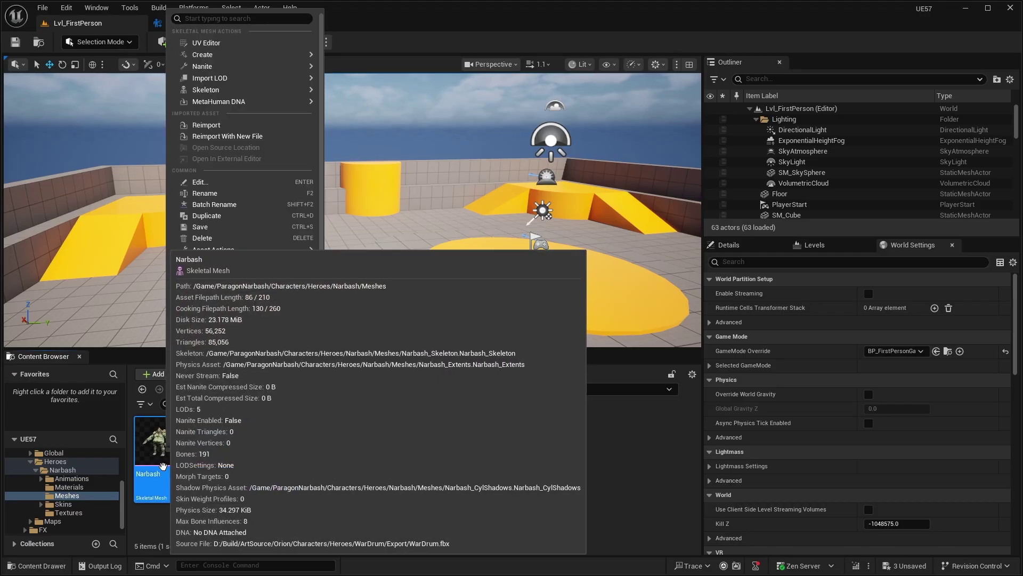
mouse_move(238, 58)
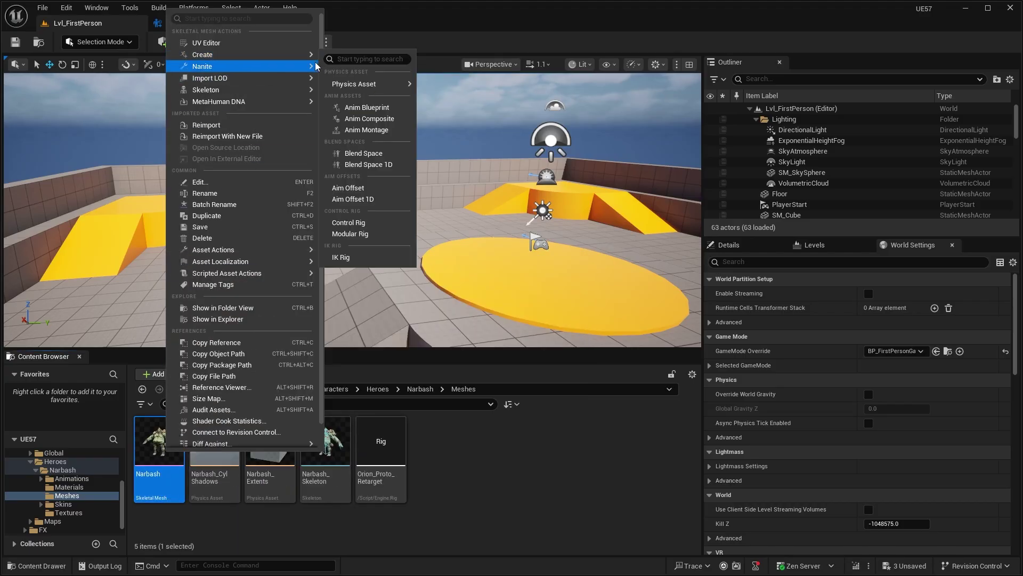
mouse_move(331, 82)
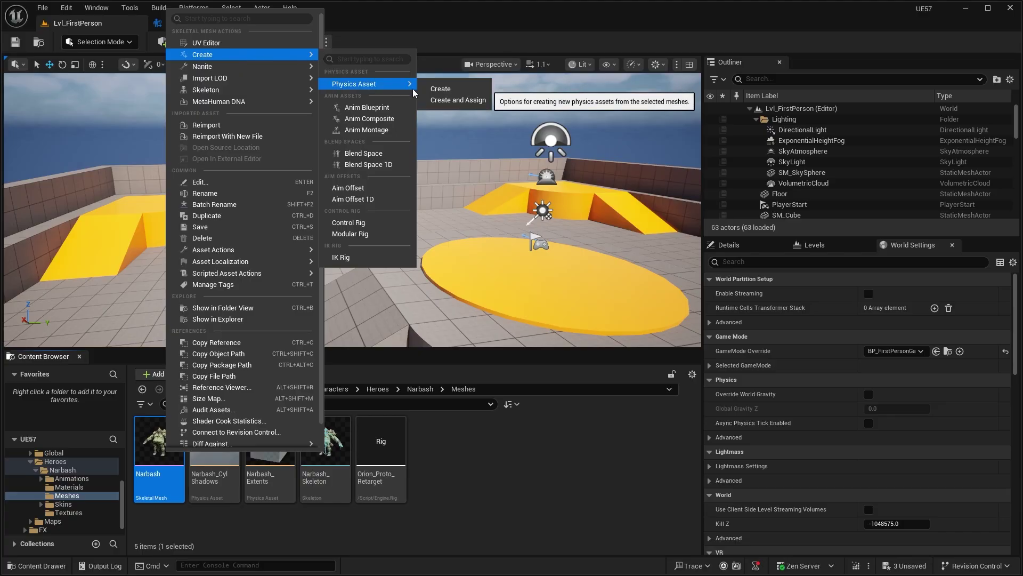
click(441, 90)
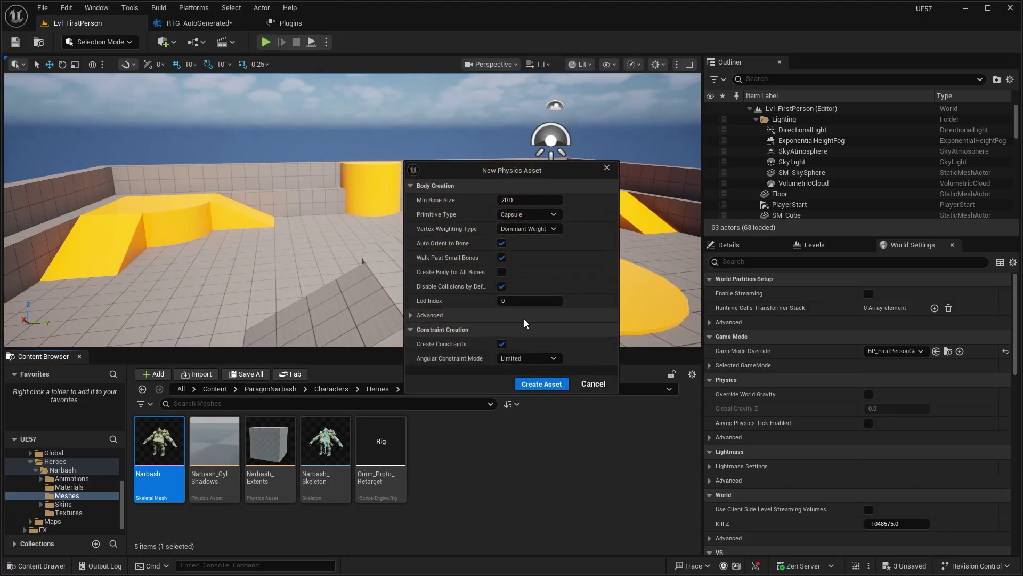
click(536, 386)
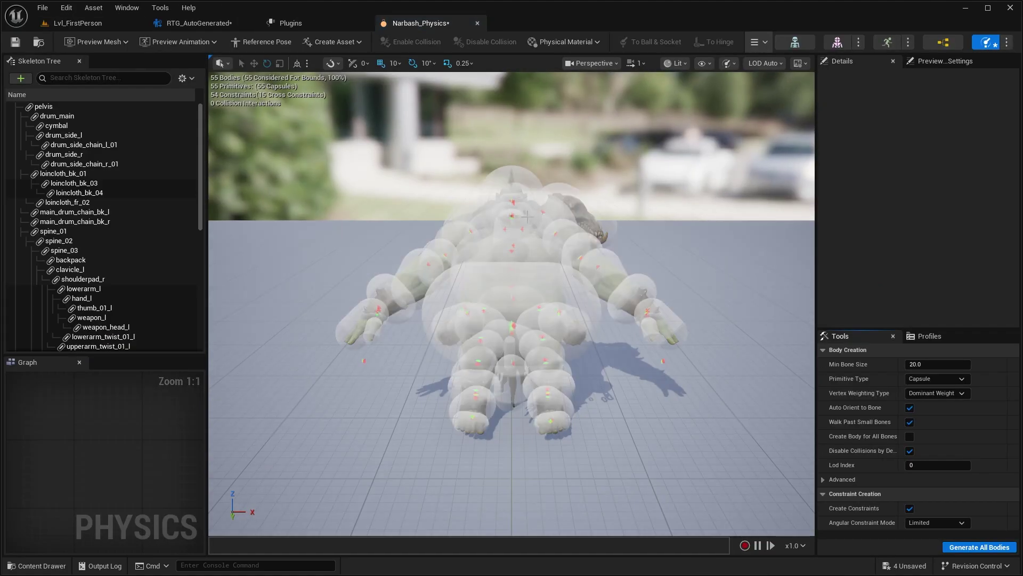
Select the oversized pelvis body in the new physics asset and scale its capsule down in width
right_drag(264, 431, 229, 400)
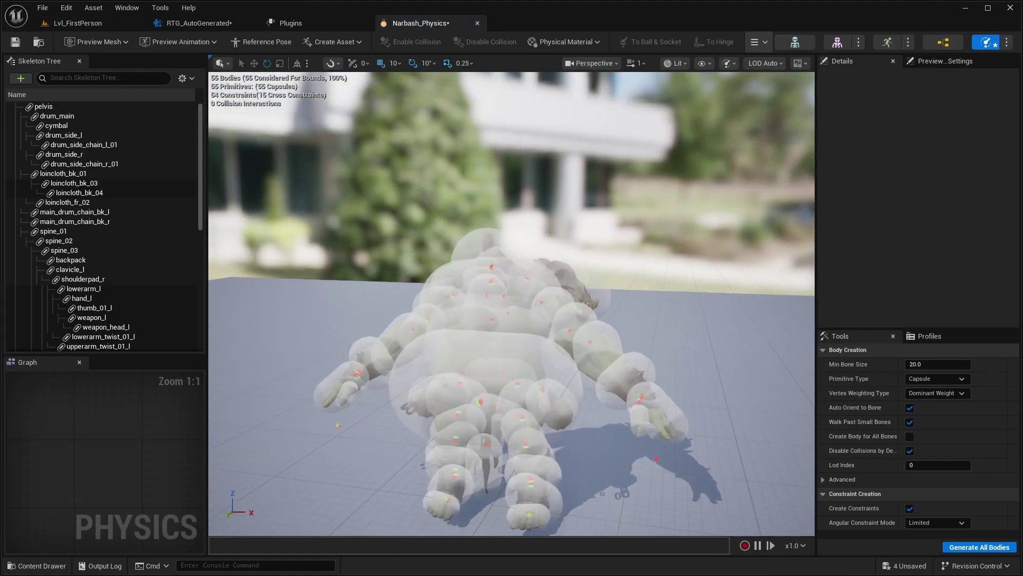
right_drag(431, 265, 389, 263)
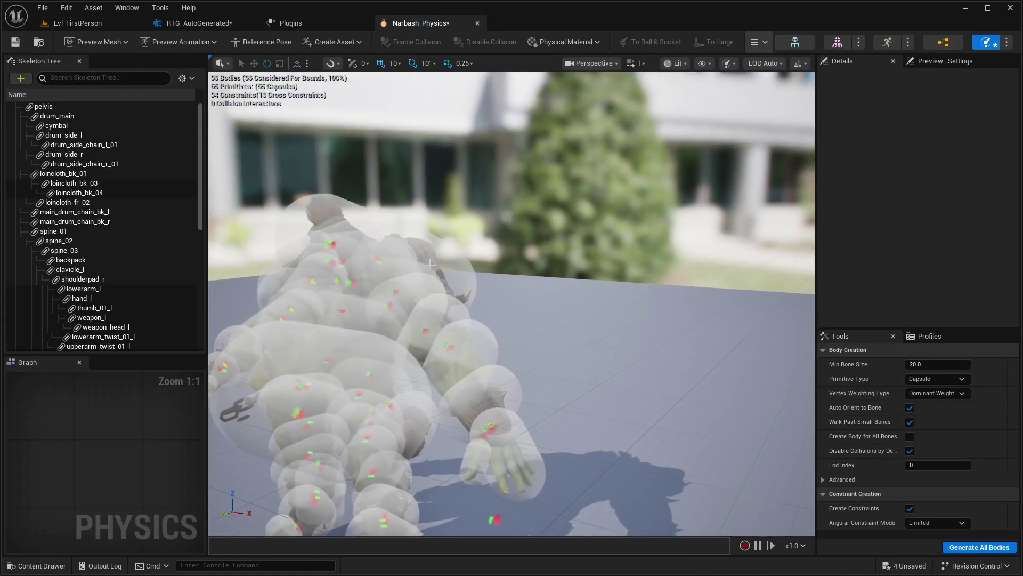
right_drag(441, 393, 544, 408)
click(569, 321)
right_drag(569, 321, 623, 308)
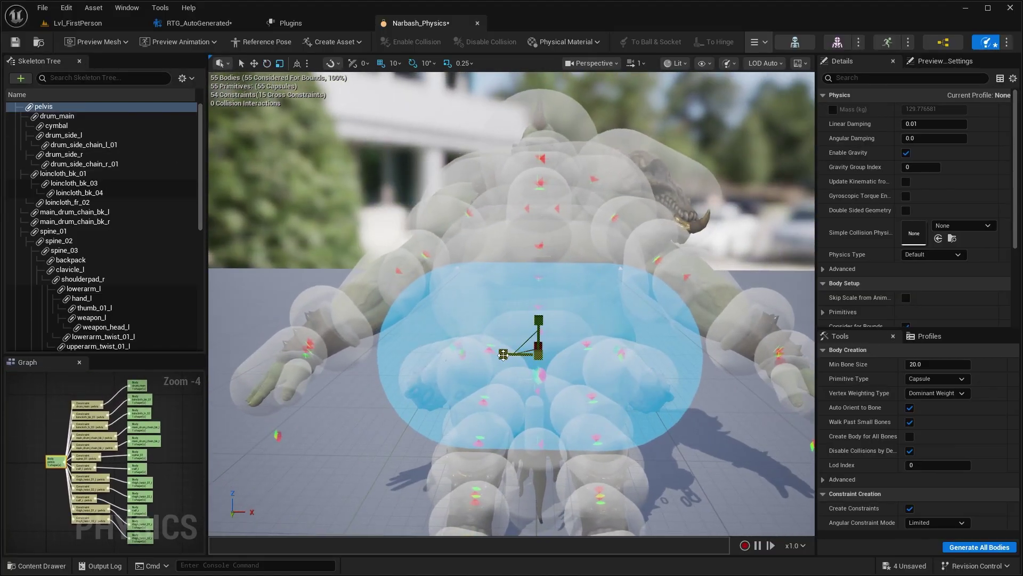
drag(503, 353, 563, 354)
right_drag(562, 354, 618, 353)
Raise the pelvis body and shift it slightly front-to-back to fit Narbash's belly, then save the Narbash_Physics asset
key(w)
drag(466, 355, 463, 288)
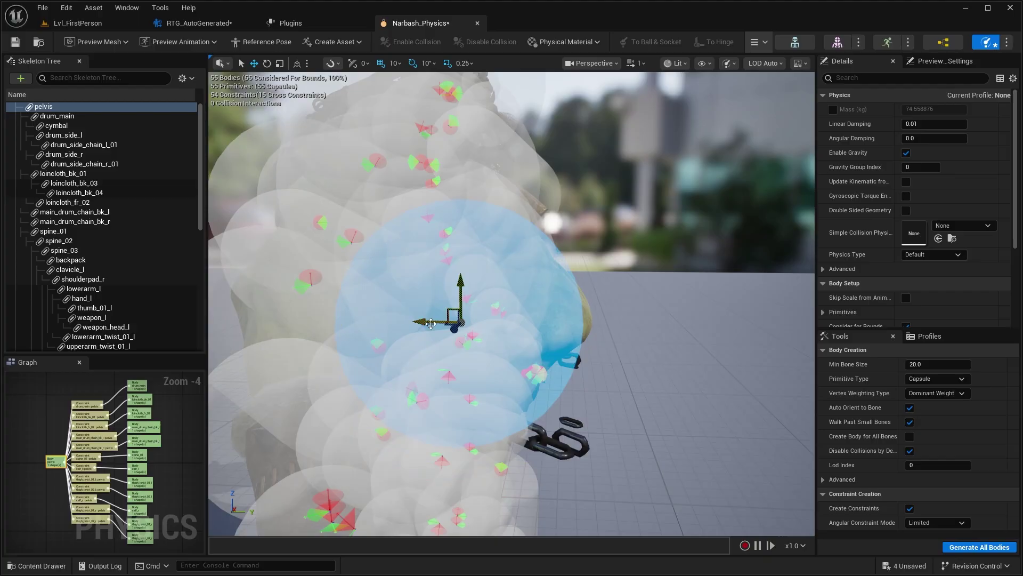
drag(430, 323, 447, 324)
right_drag(523, 297, 400, 311)
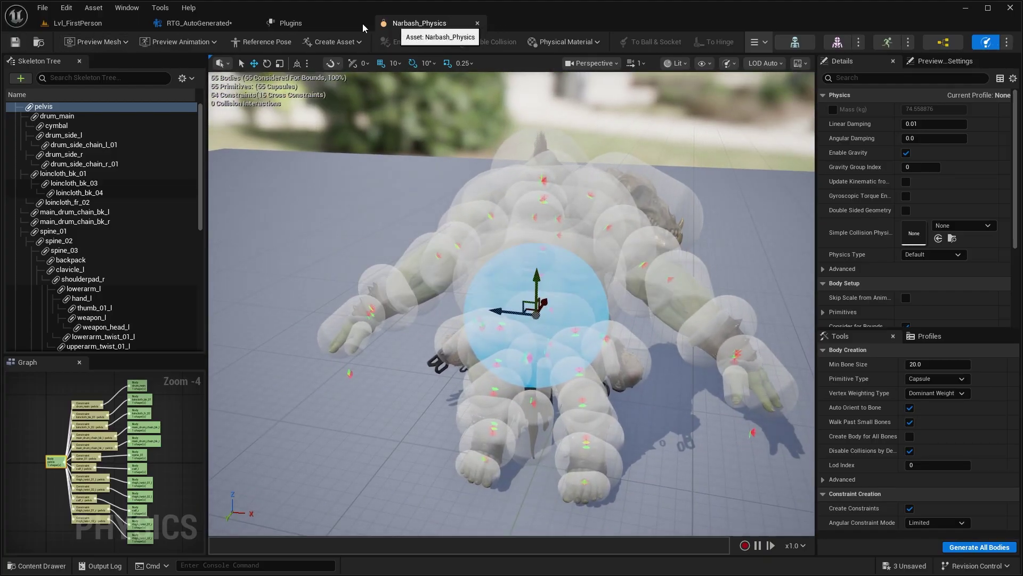
In the RTG_AutoGenerated retargeter, set the Body Intersect Goals op's target physics asset override to Narbash_Physics
click(200, 23)
click(954, 111)
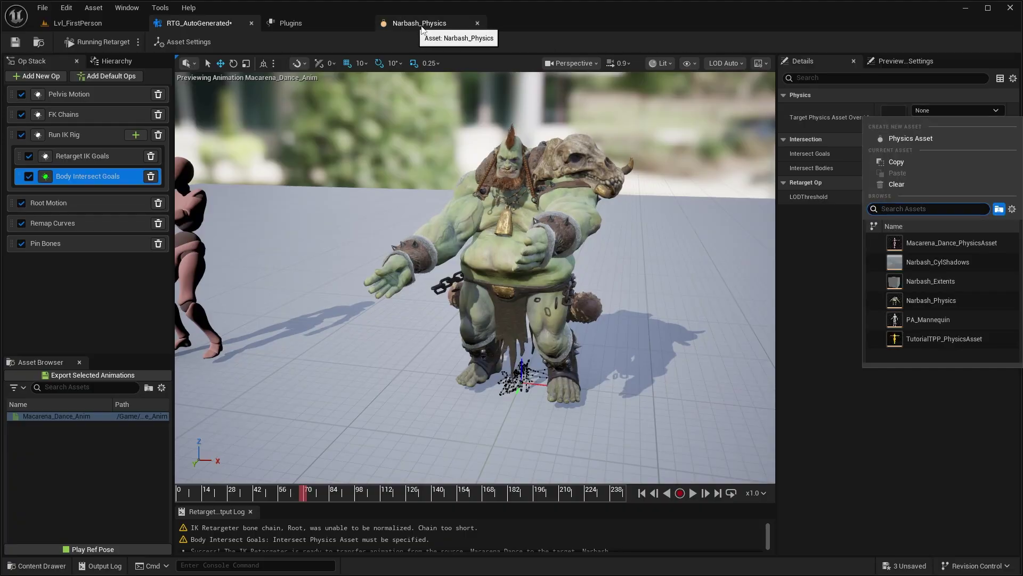
click(949, 301)
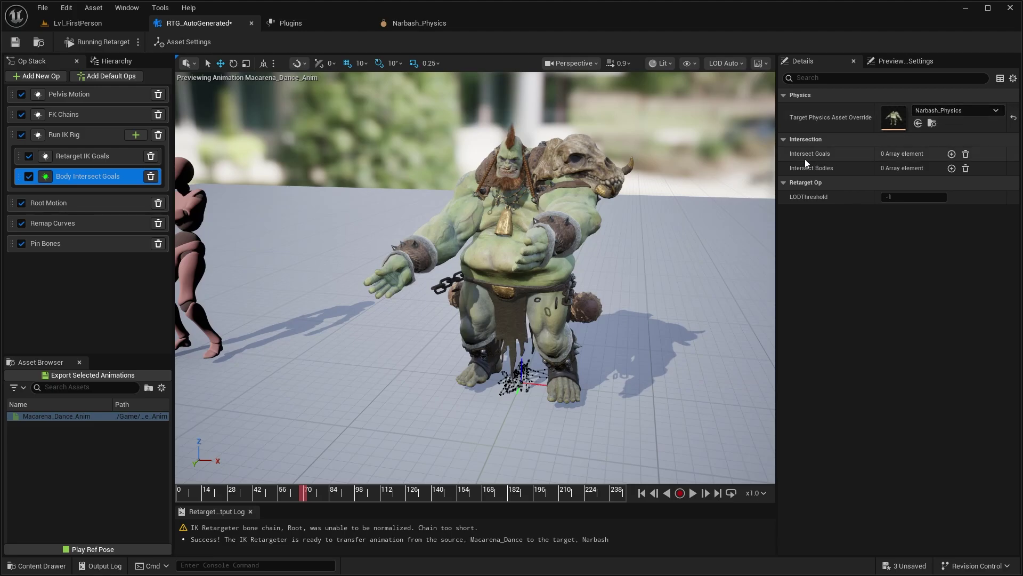
right_drag(692, 213, 597, 202)
Check the goal names in the Retarget IK Goals op, and add RightHandIK as the first intersect goal of Body Intersect Goals
mouse_move(827, 157)
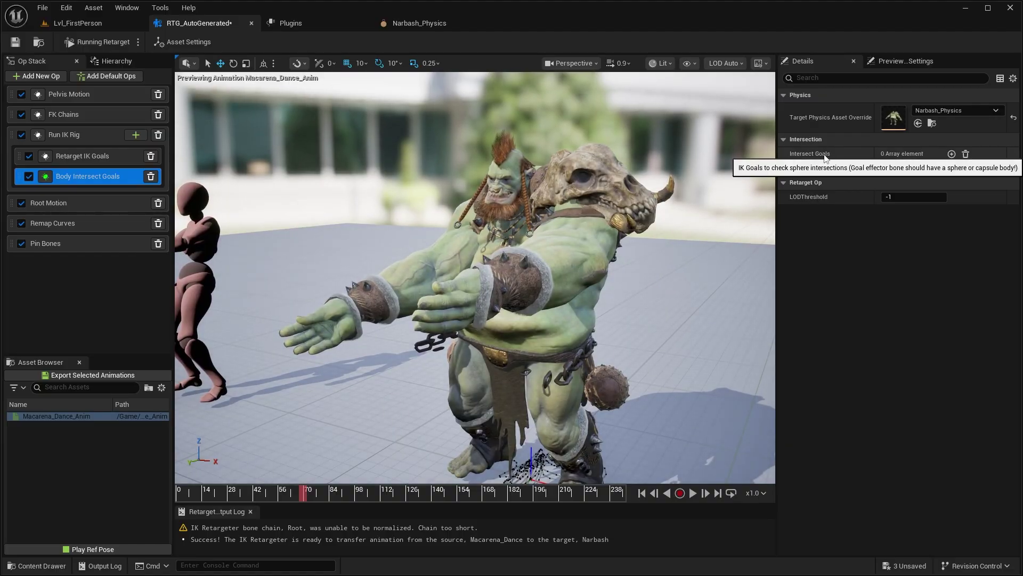
click(89, 159)
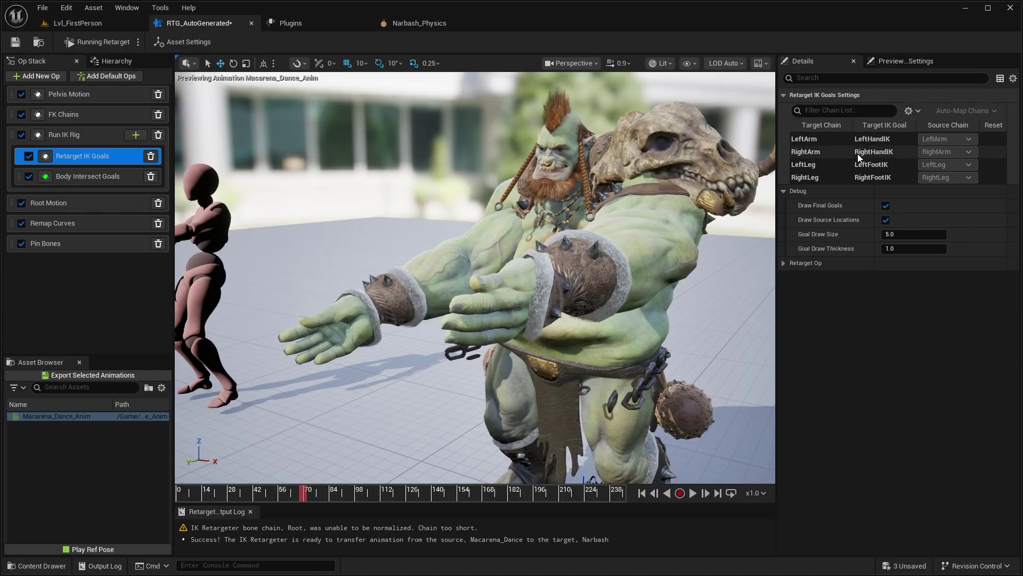
click(100, 176)
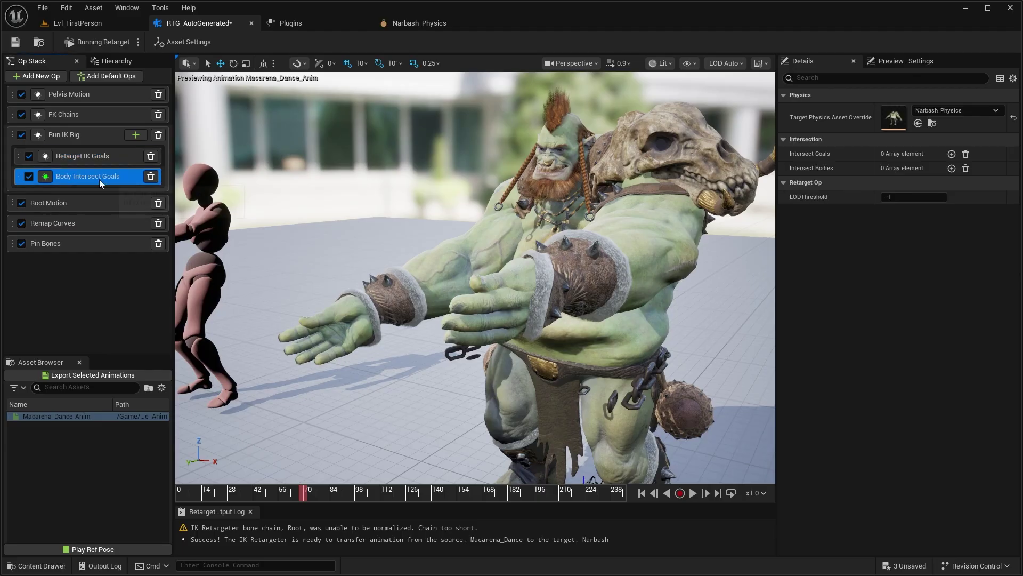
click(952, 154)
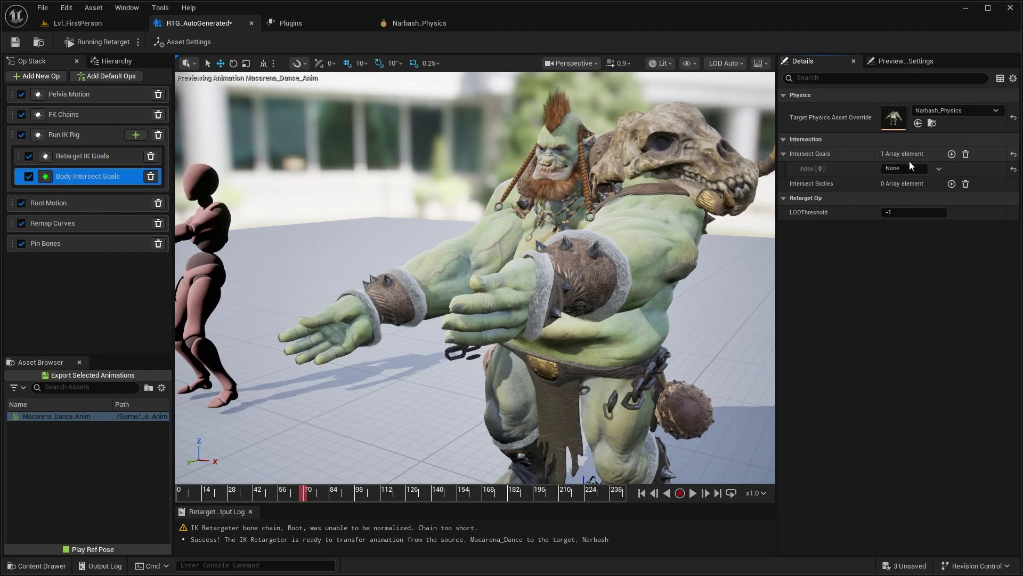
click(891, 172)
text(RightHandIK)
key(Return)
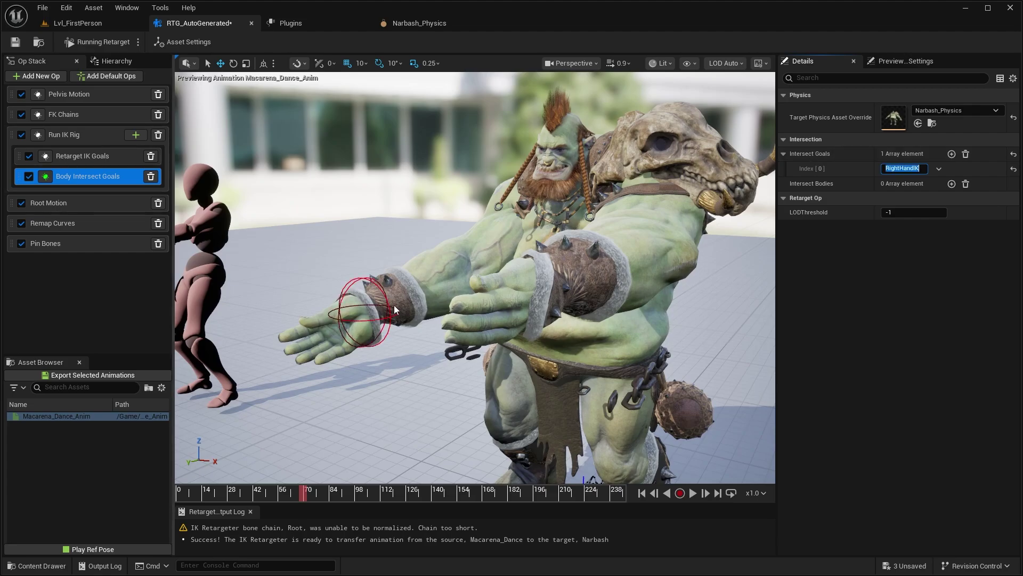
Scrub the Macarena preview to about frame 80 and examine the RightHandIK intersection sphere around Narbash's wrist
click(76, 157)
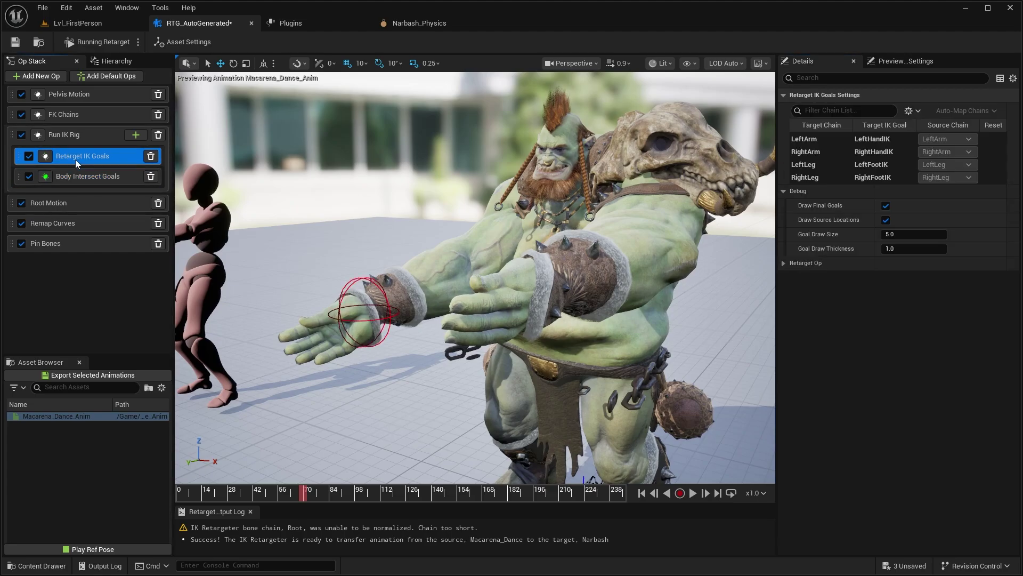
click(101, 180)
key(f)
right_drag(526, 288, 564, 299)
drag(303, 494, 324, 495)
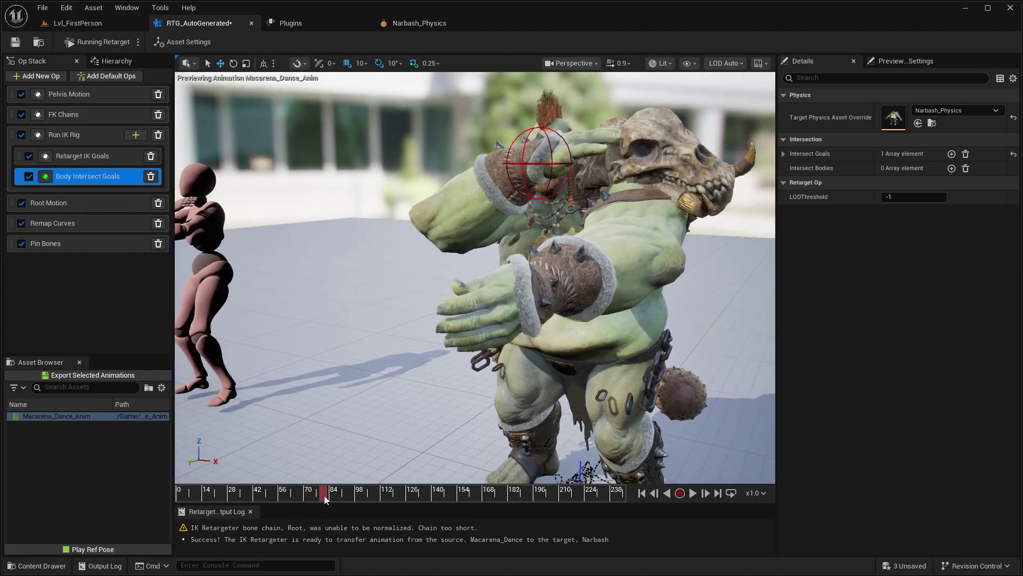
right_drag(427, 330, 447, 290)
right_drag(554, 223, 536, 277)
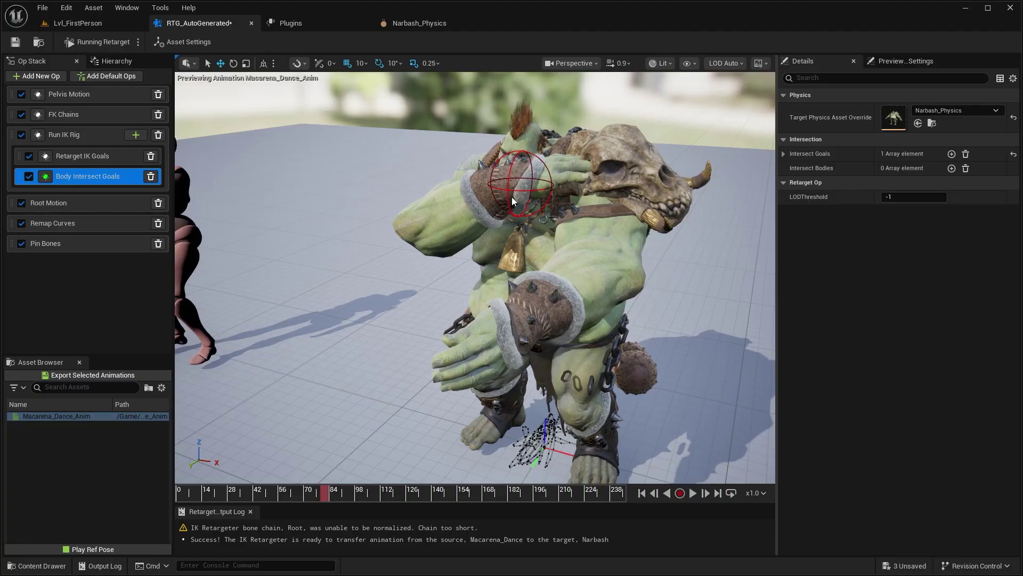
Add an intersect body entry, check the belly body in Narbash_Physics, and set the entry to pelvis
click(951, 168)
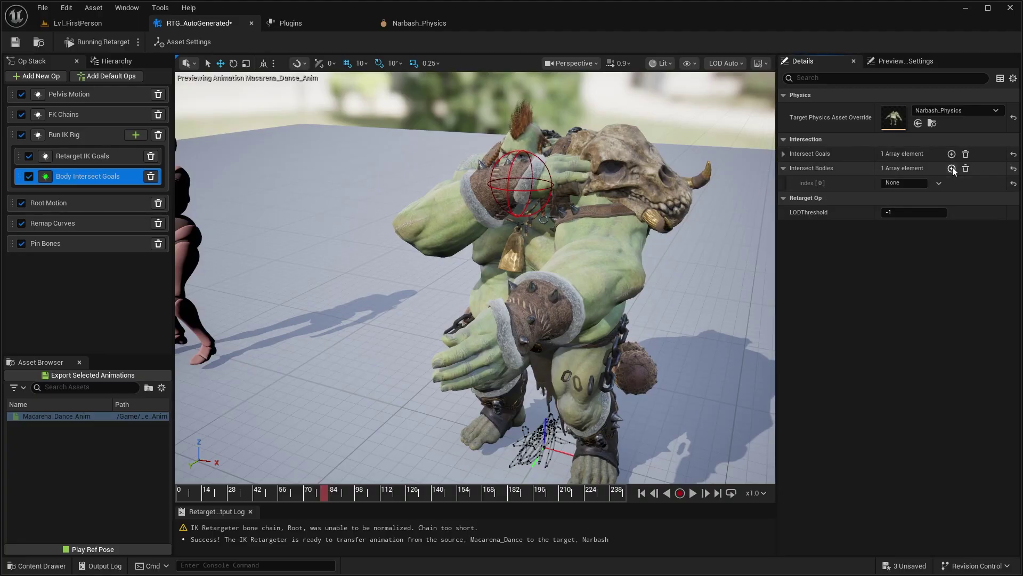
click(443, 27)
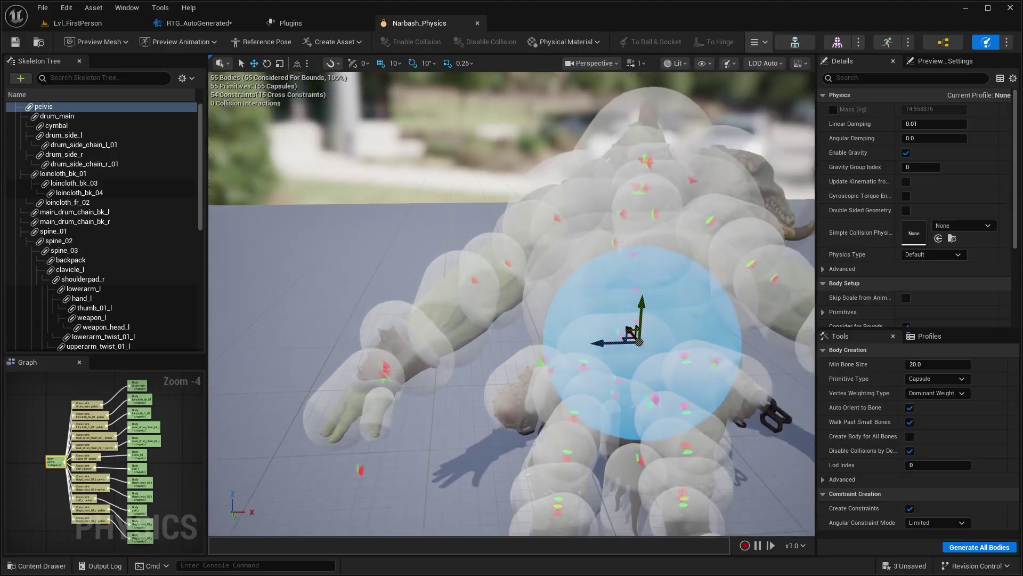
right_drag(511, 304, 597, 299)
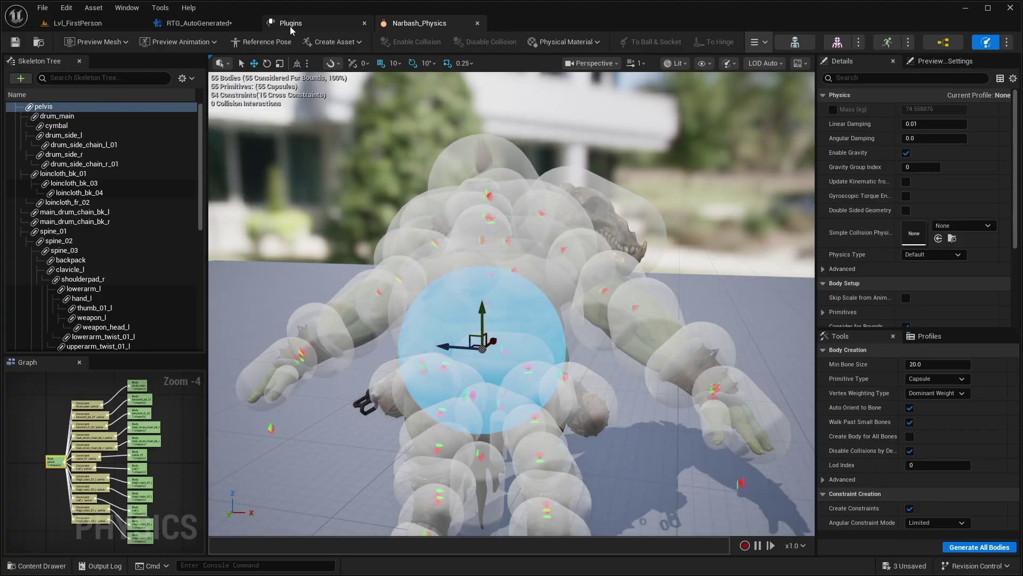
click(206, 23)
click(902, 182)
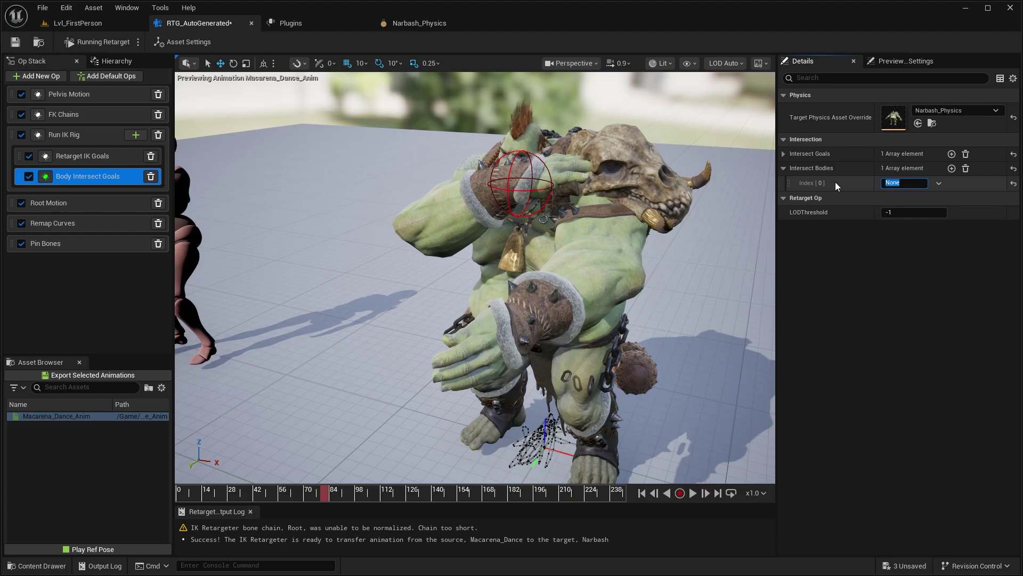
text(pelvis)
key(Return)
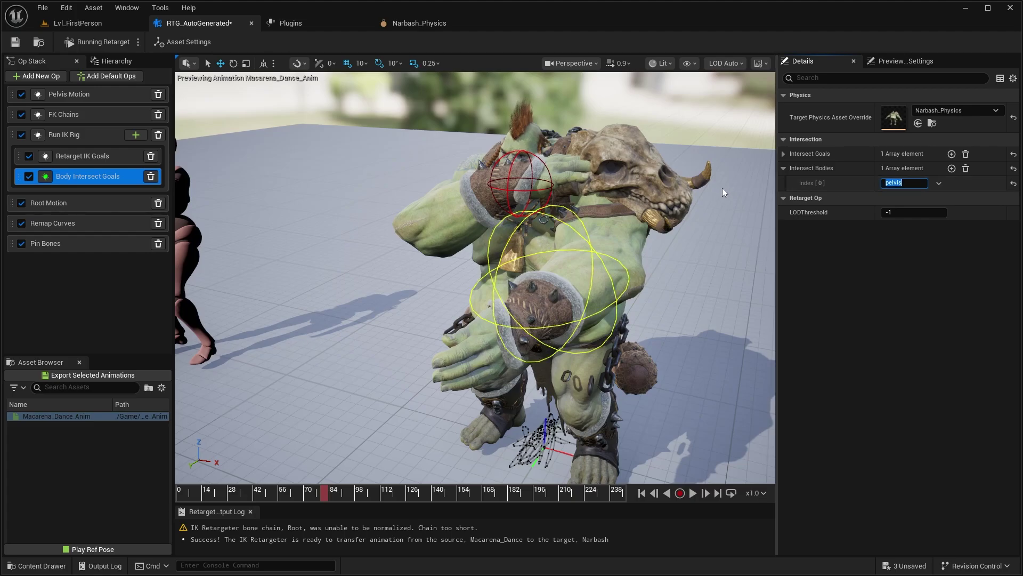
Examine the pelvis intersection sphere from the front and side, comparing it with the pelvis body in Narbash_Physics
right_drag(721, 188, 763, 191)
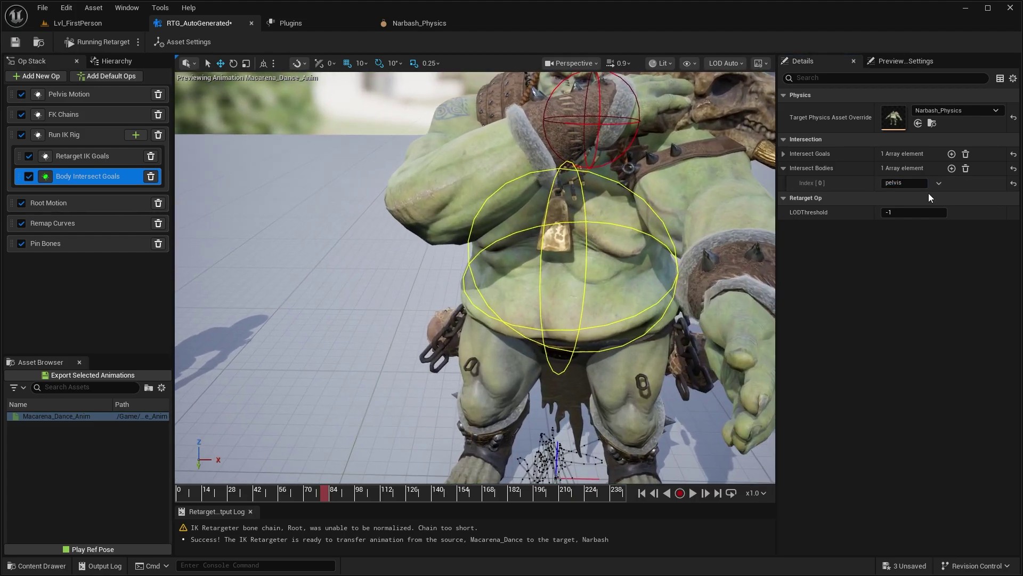
click(402, 24)
click(197, 23)
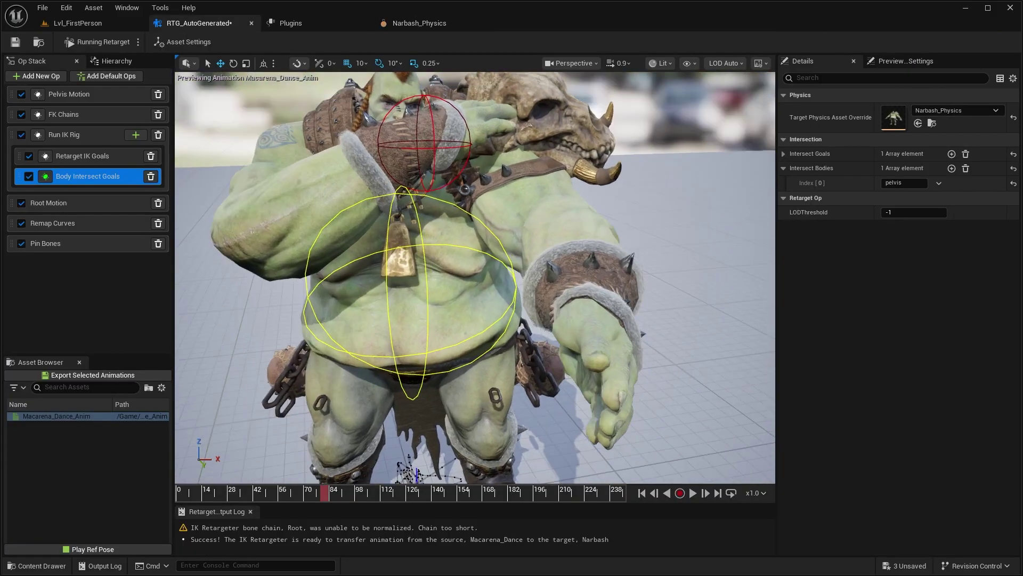
right_drag(650, 292, 448, 325)
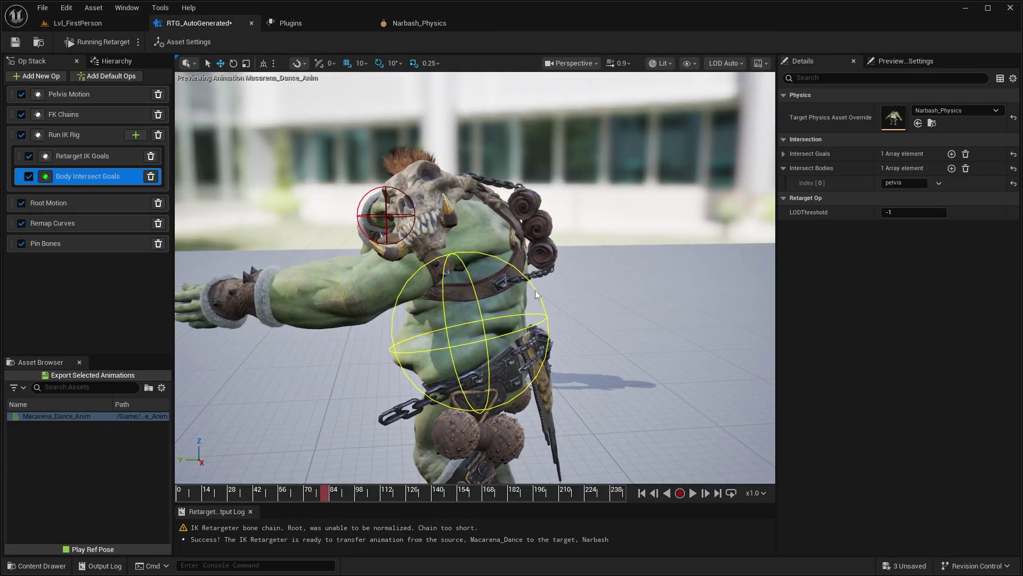
click(404, 26)
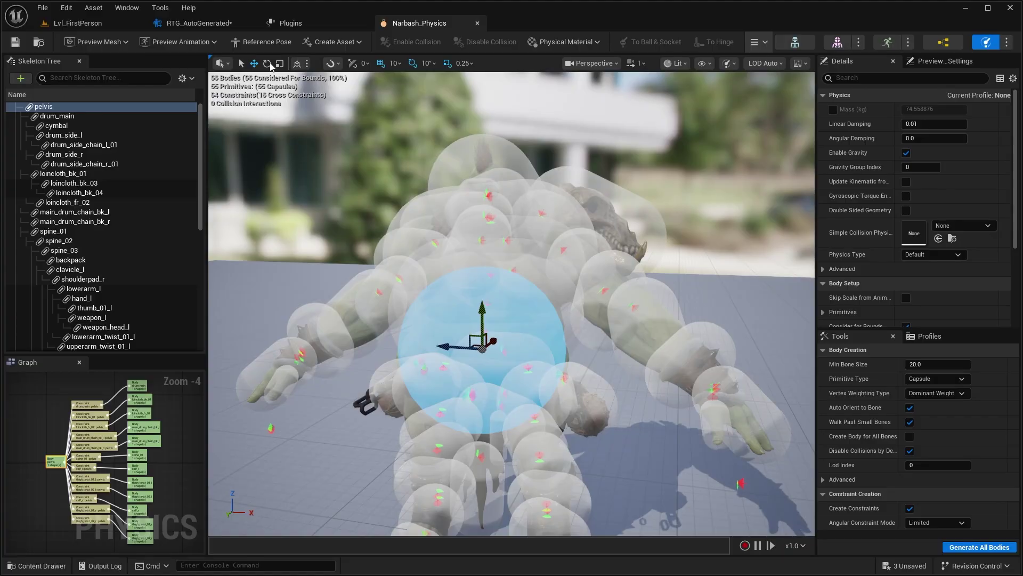
click(195, 25)
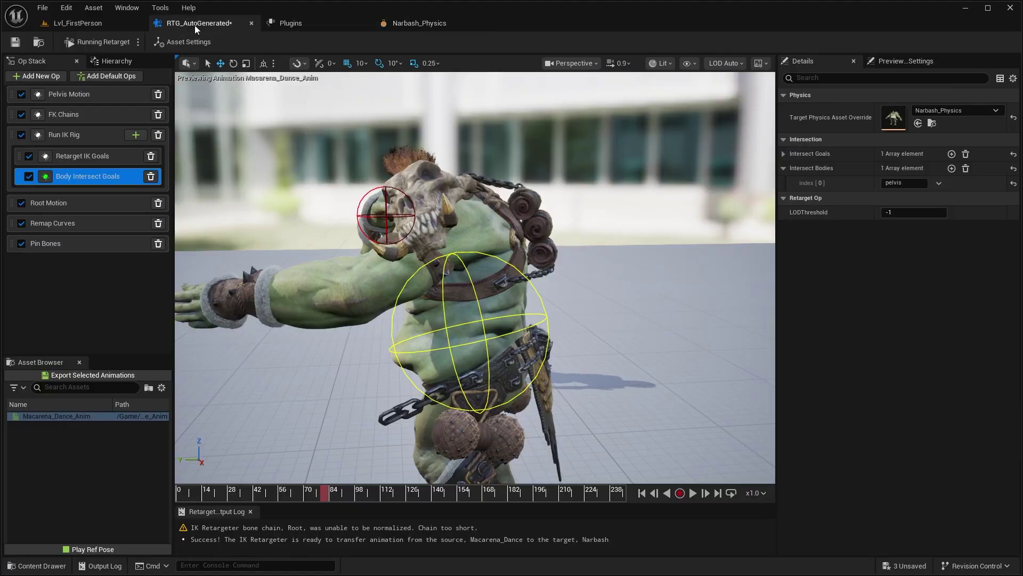
Toggle the debug drawing of the Body Intersect Goals op off and on again to compare the viewport display
click(50, 177)
click(47, 177)
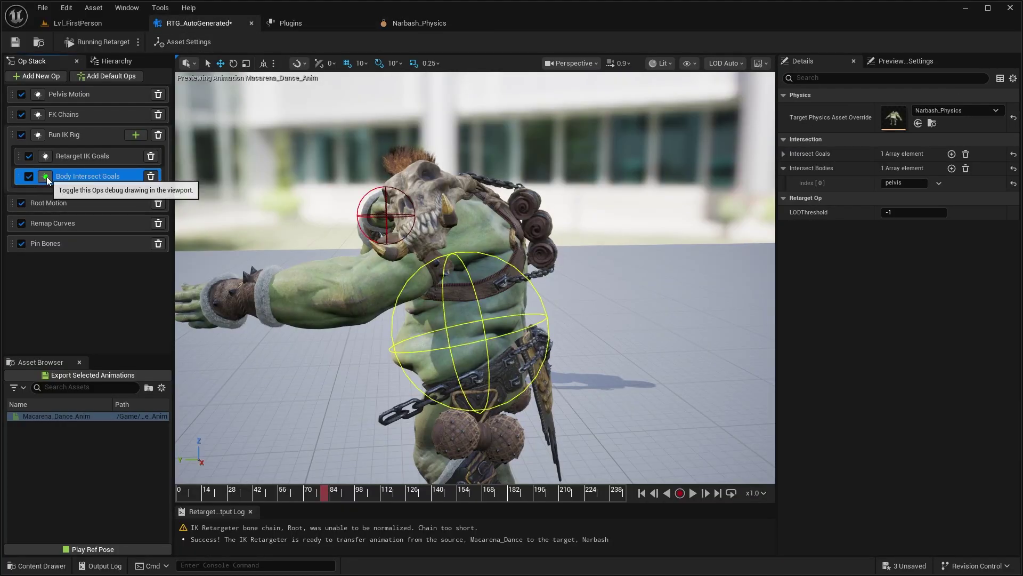
click(46, 177)
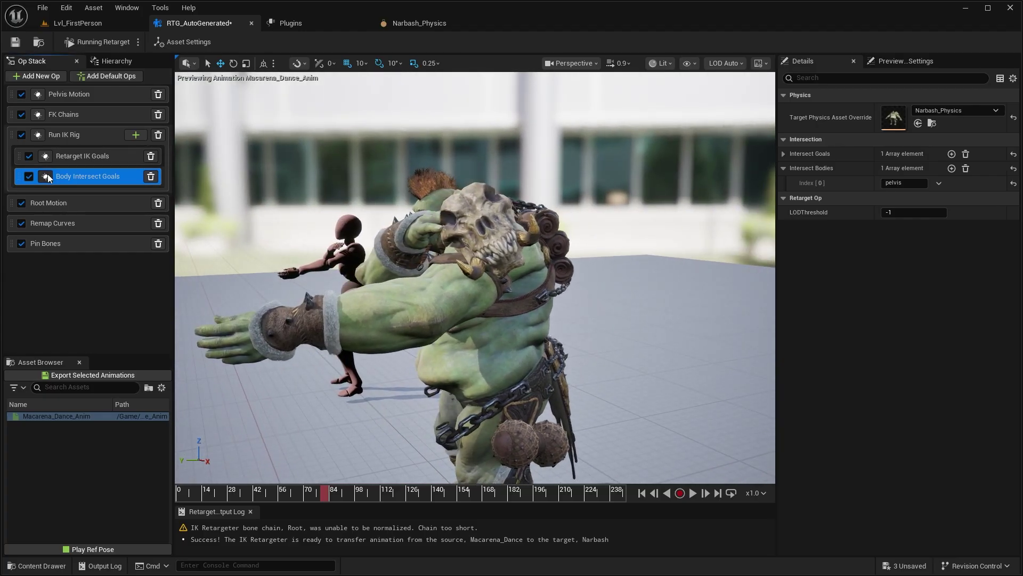
click(46, 176)
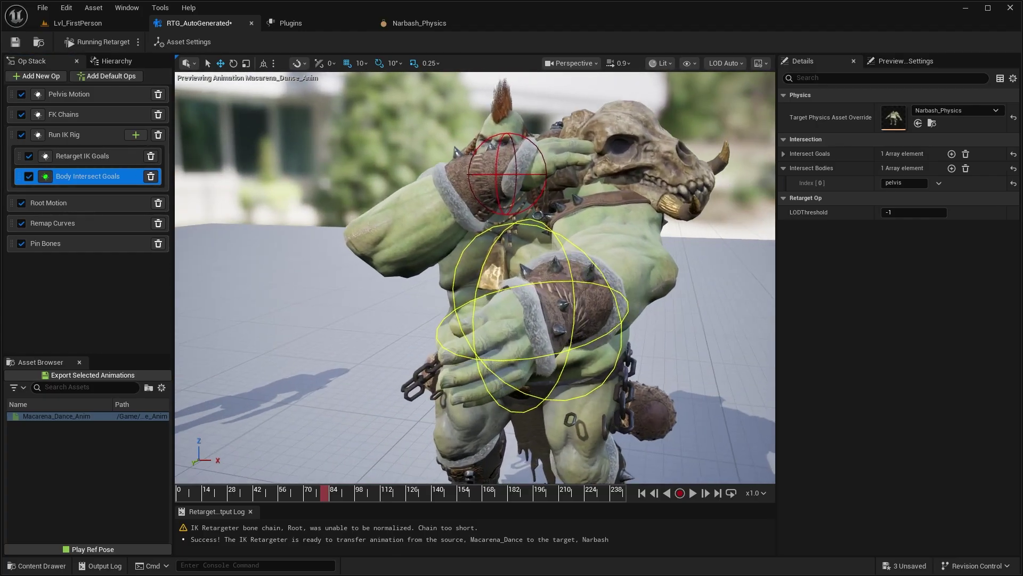
Select the spine_03 chest body in the Narbash_Physics asset and adjust its capsule to cover Narbash's upper torso
click(419, 23)
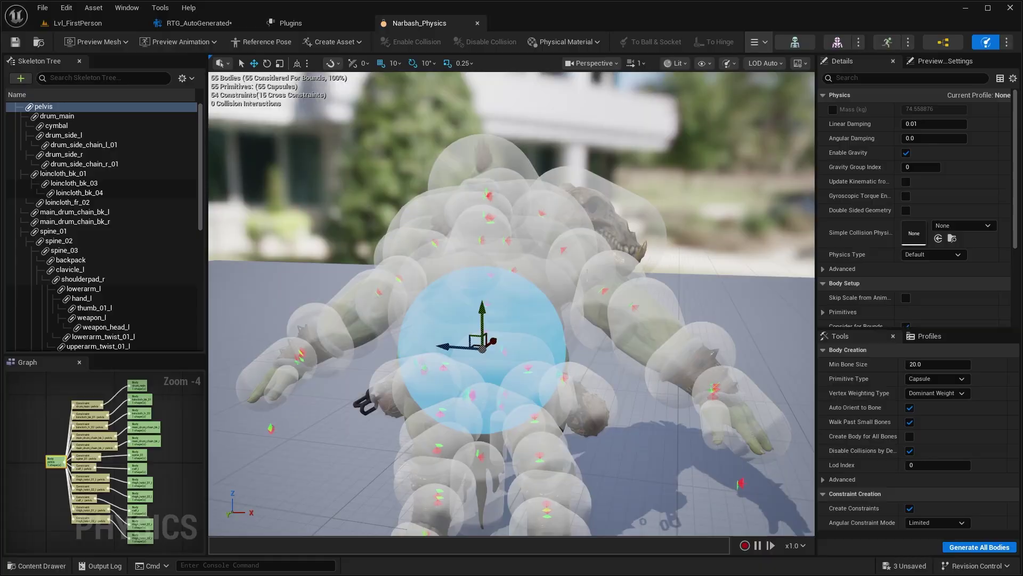
right_drag(465, 201, 527, 202)
click(465, 202)
mouse_move(465, 201)
right_down()
mouse_move(525, 198)
mouse_move(511, 214)
mouse_move(485, 201)
right_up()
key(r)
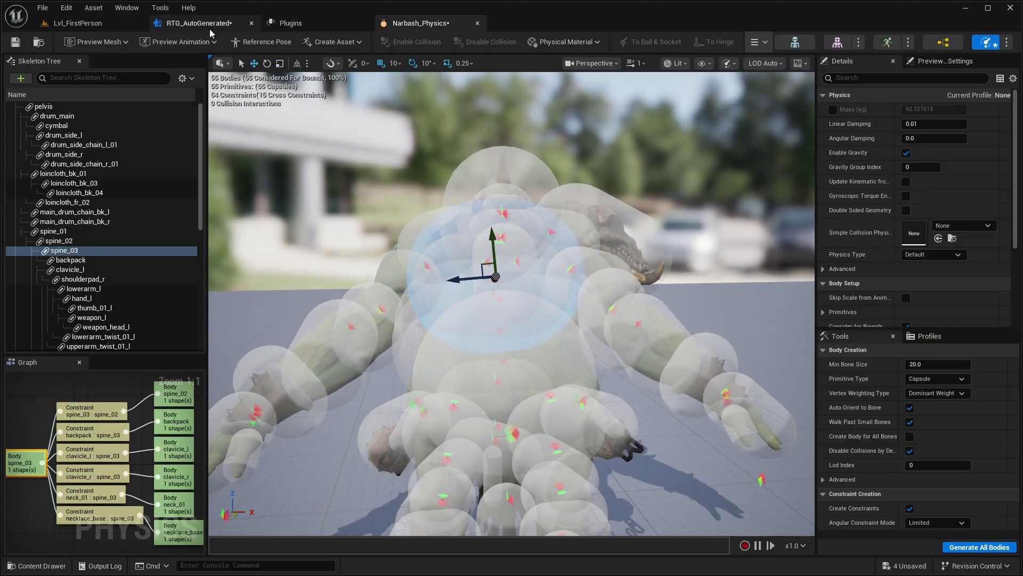
Add three more entries to the Intersect Bodies array of the Body Intersect Goals op in the retargeter
click(209, 29)
click(952, 168)
click(952, 168)
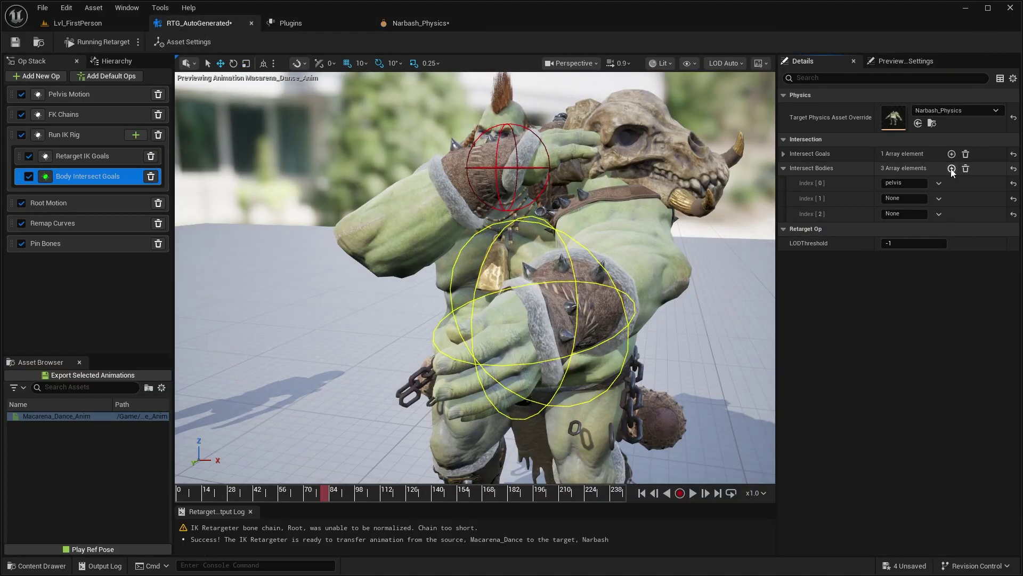
click(952, 168)
Set the three empty intersect body entries to spine_01, spine_02 and spine_03
click(820, 199)
text(spine)
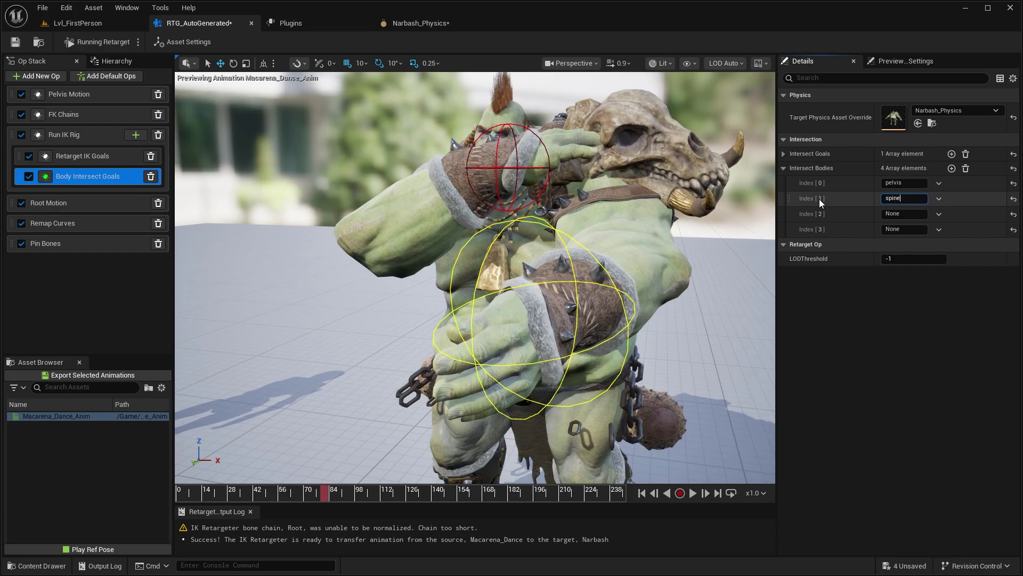
text(_01)
key(Tab)
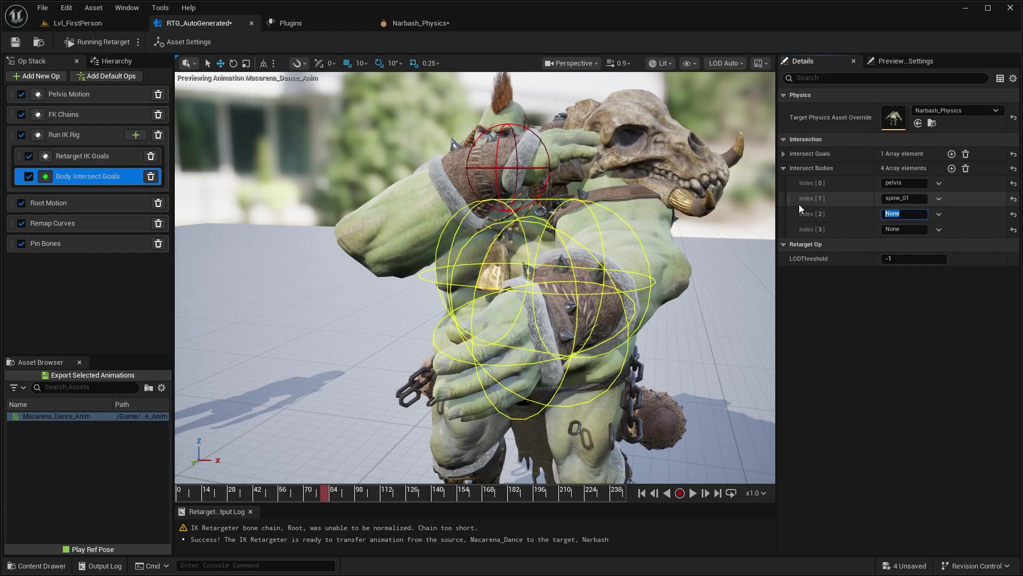
text(spine_02)
key(Return)
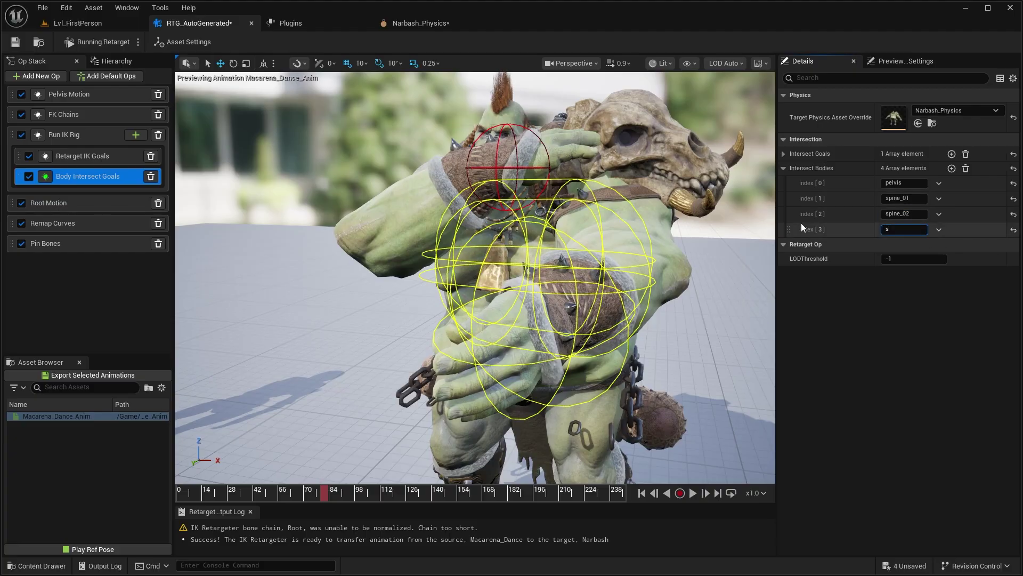
text(pine_032)
key(End)
key(BackSpace)
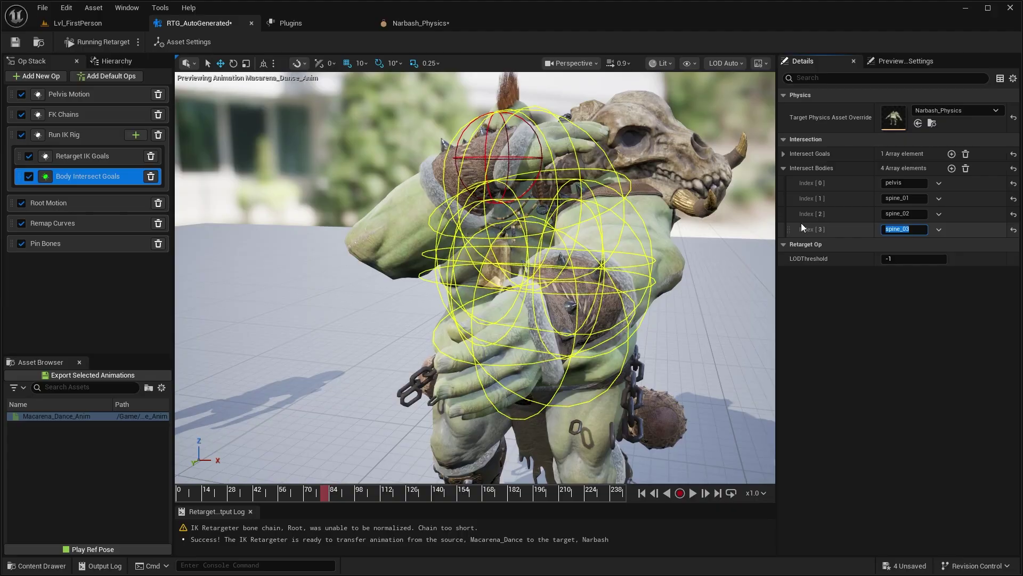
key(Return)
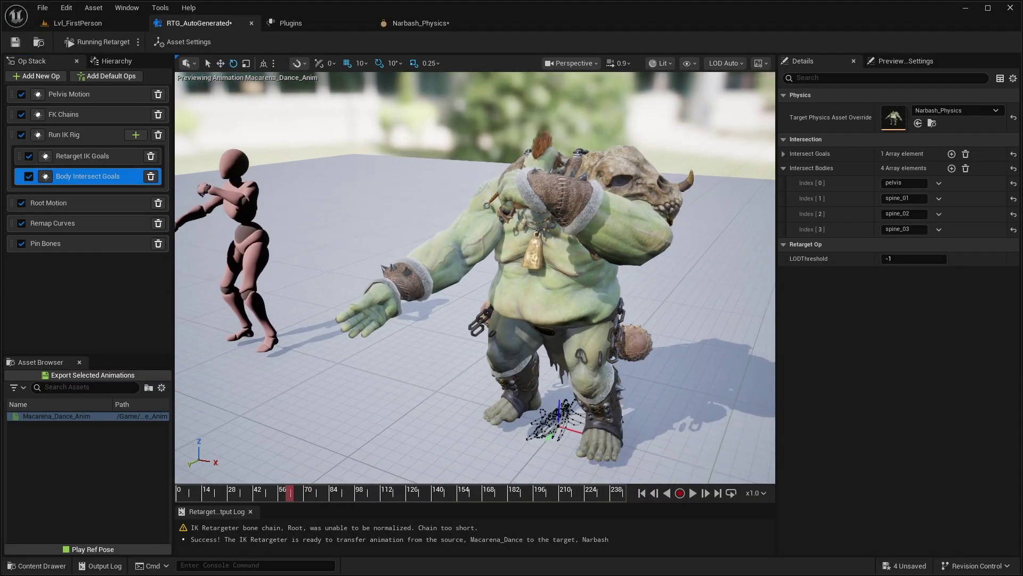
Play the retargeted dance, scrub to about frame 147, and examine the right hand in front of Narbash's belly
click(693, 493)
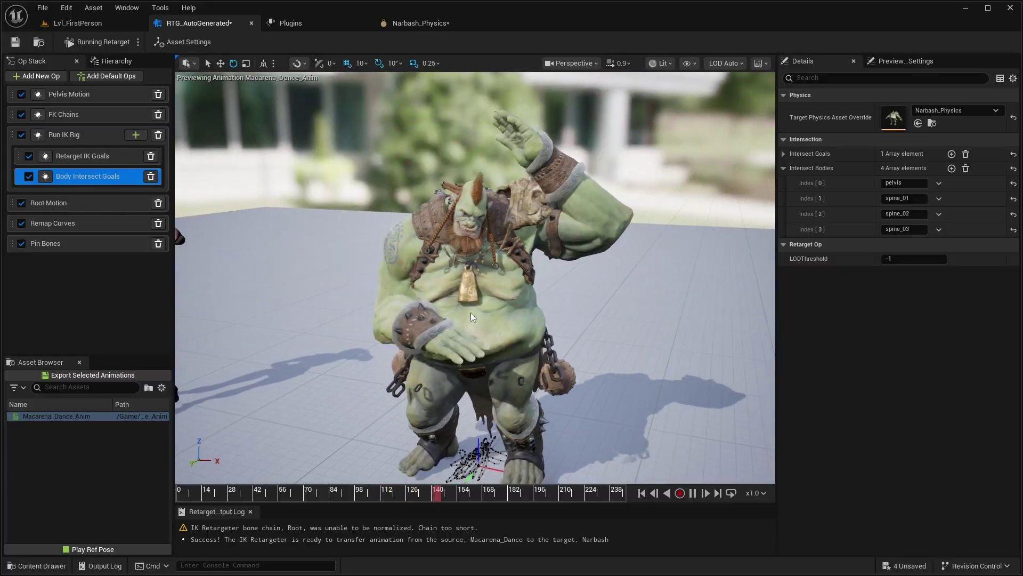
drag(492, 493, 451, 495)
alt+drag(472, 376, 427, 397)
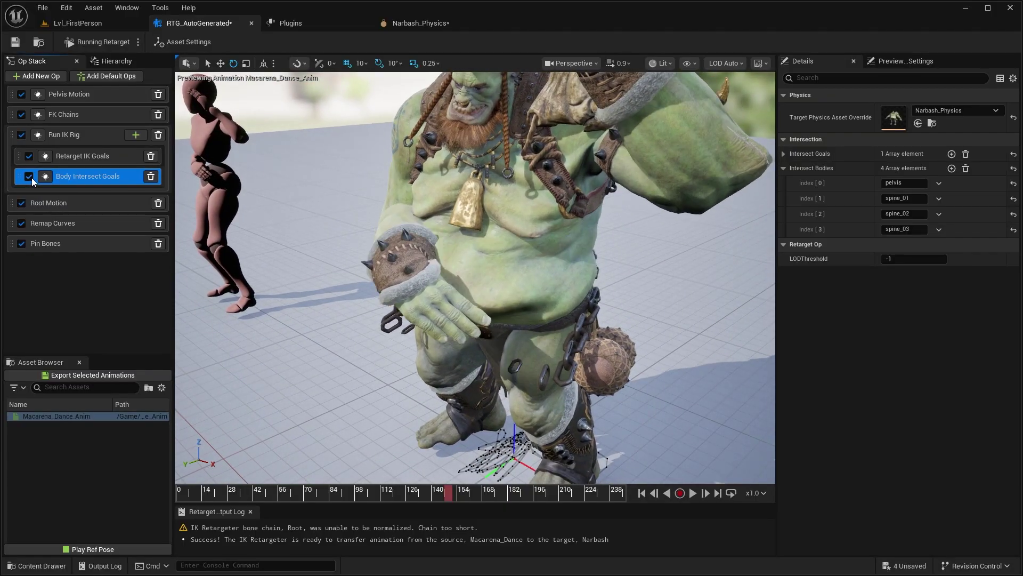
Disable the Body Intersect Goals op and examine the right hand against the belly up close and on earlier frames
click(29, 176)
scroll(491, 288, up, 5)
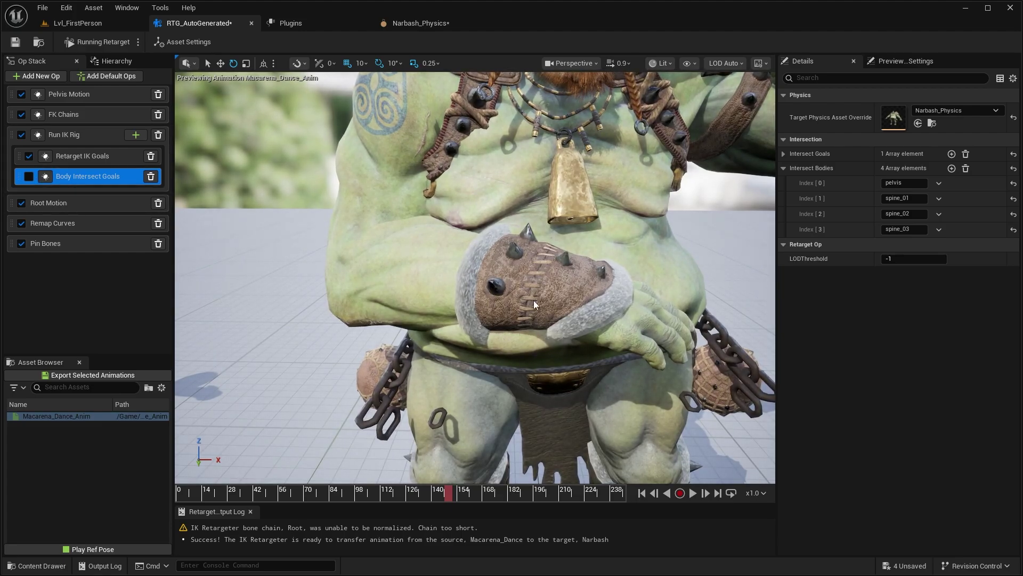
alt+drag(534, 301, 504, 311)
drag(450, 492, 414, 491)
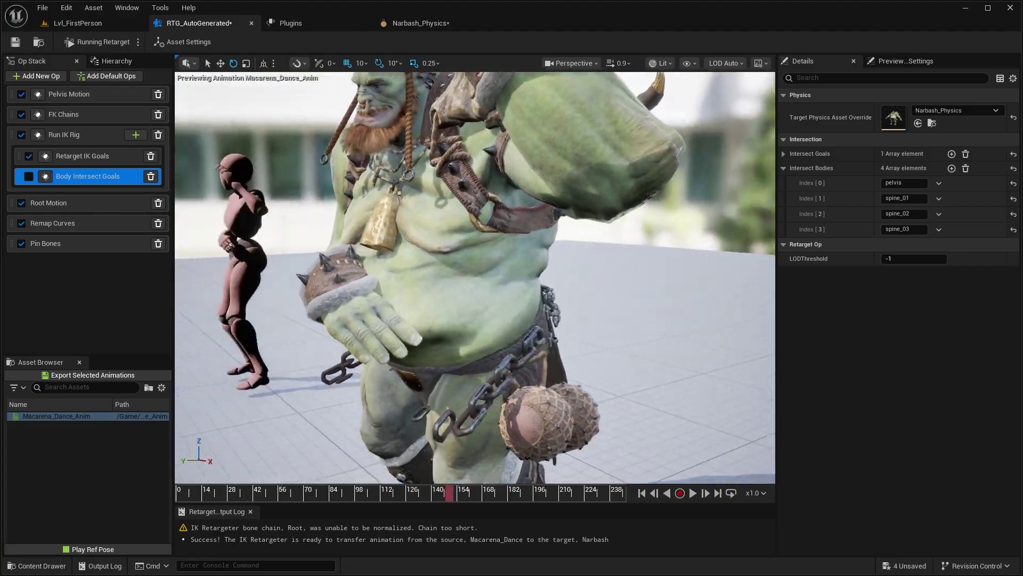
Re-enable the Body Intersect Goals op with its debug spheres shown and examine the right hand in front of the belly
right_drag(474, 277, 443, 280)
scroll(474, 277, down, 2)
scroll(474, 277, down, 1)
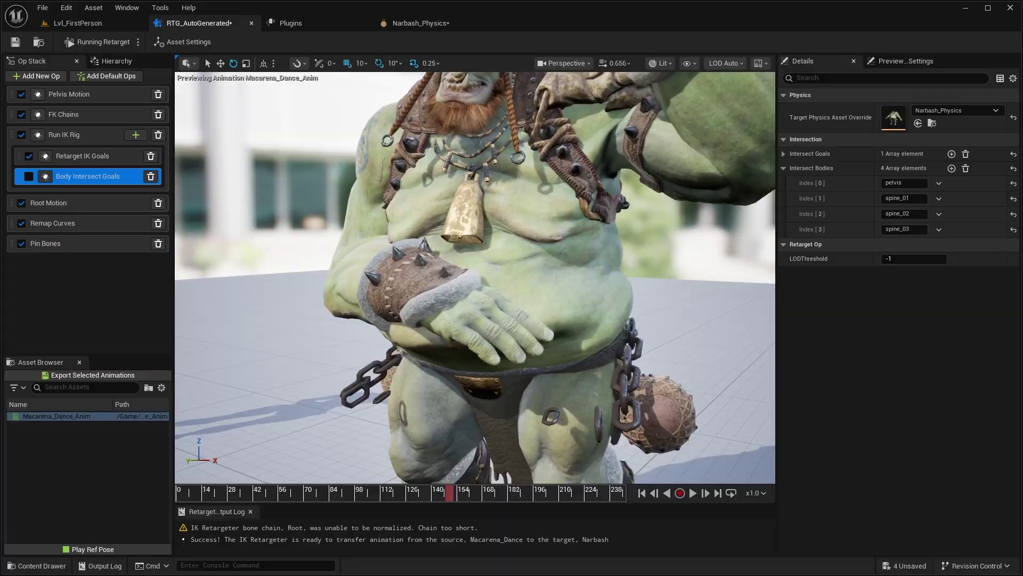
click(29, 177)
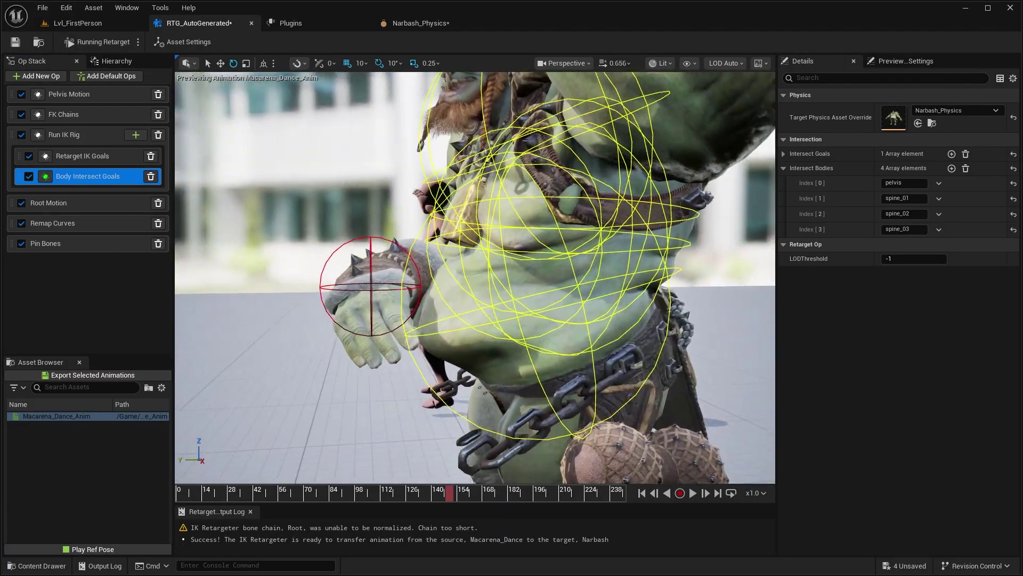
right_drag(439, 233, 441, 234)
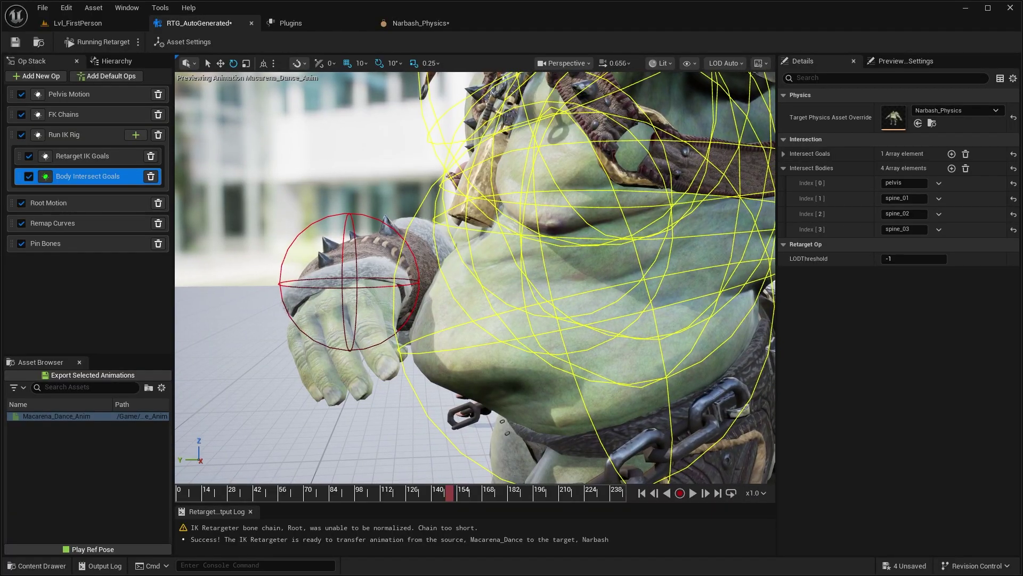
right_drag(410, 338, 431, 346)
scroll(426, 299, down, 4)
scroll(415, 320, down, 1)
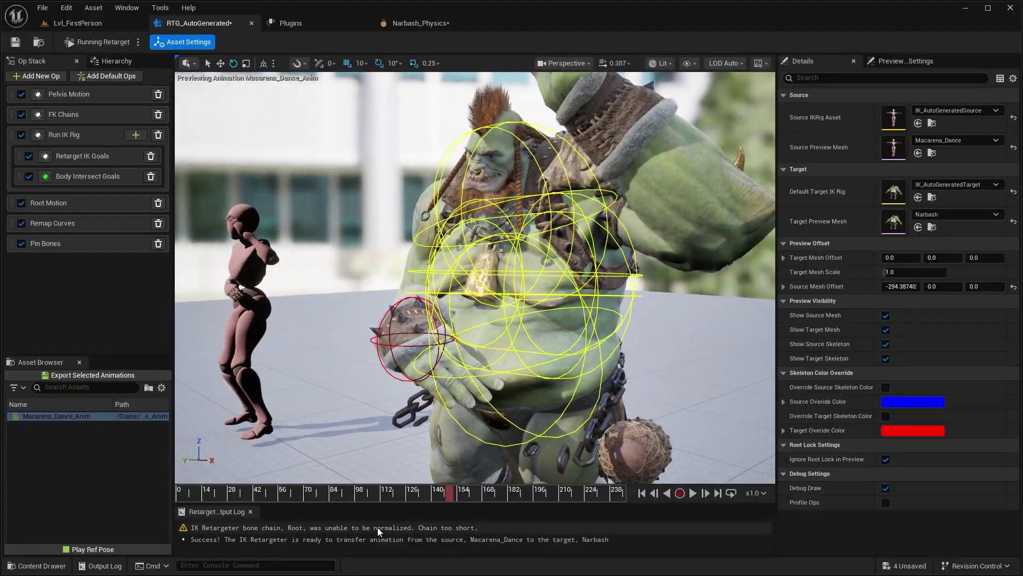
Hide the Body Intersect Goals debug spheres and examine the retargeted dance from the front while it plays
drag(387, 496, 431, 498)
click(694, 495)
right_drag(469, 230, 543, 256)
click(45, 177)
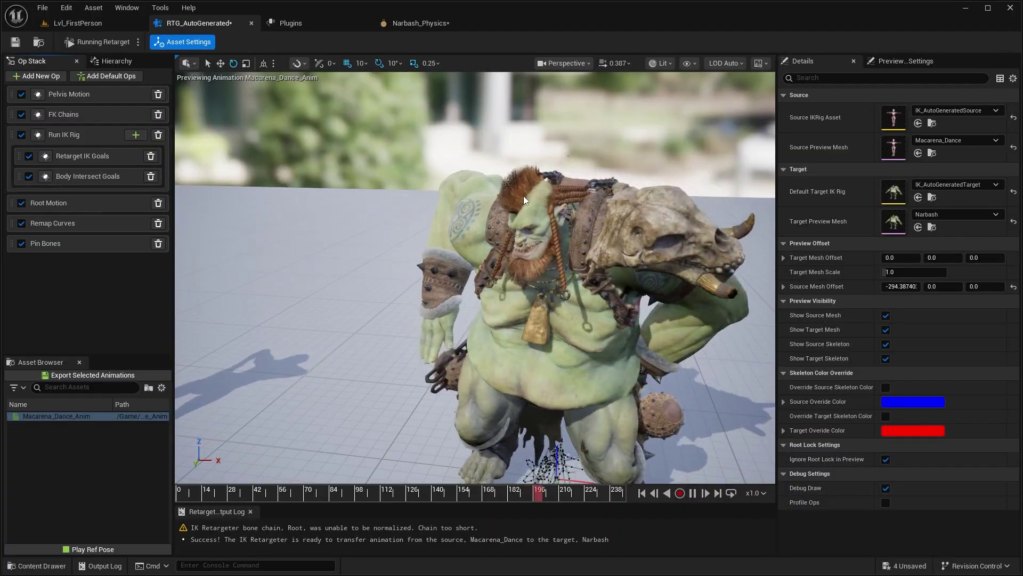
right_drag(330, 256, 378, 267)
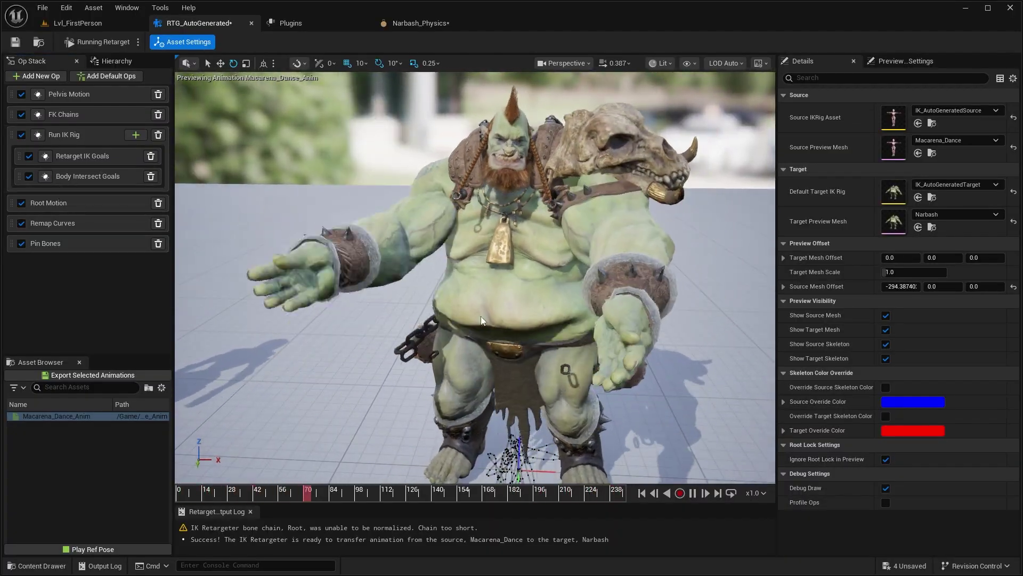
right_drag(555, 149, 559, 136)
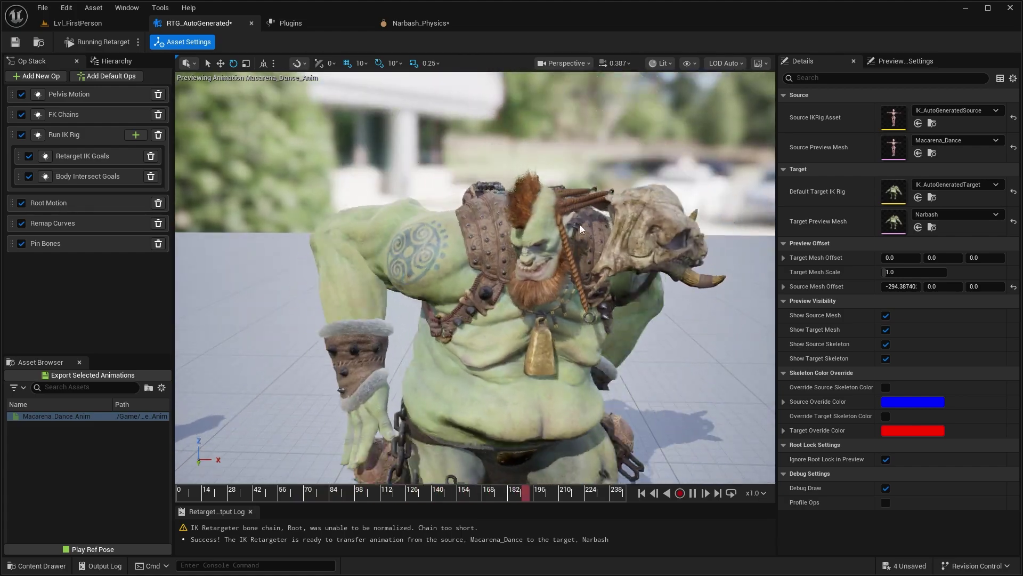
right_drag(588, 228, 589, 229)
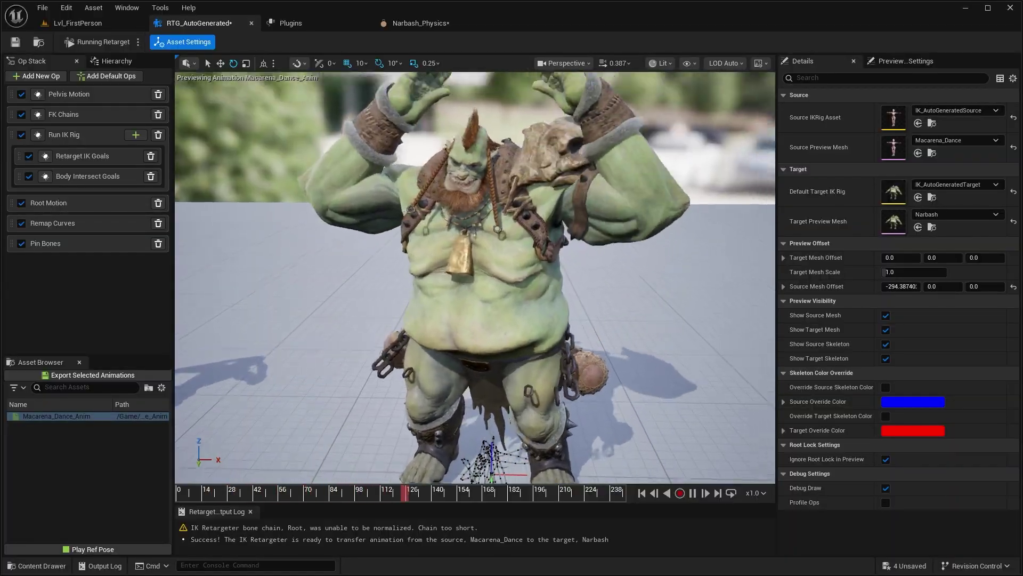
Stop playback, scrub to about frame 101, and examine the left arm crossing Narbash's chest
click(407, 498)
drag(407, 497, 364, 496)
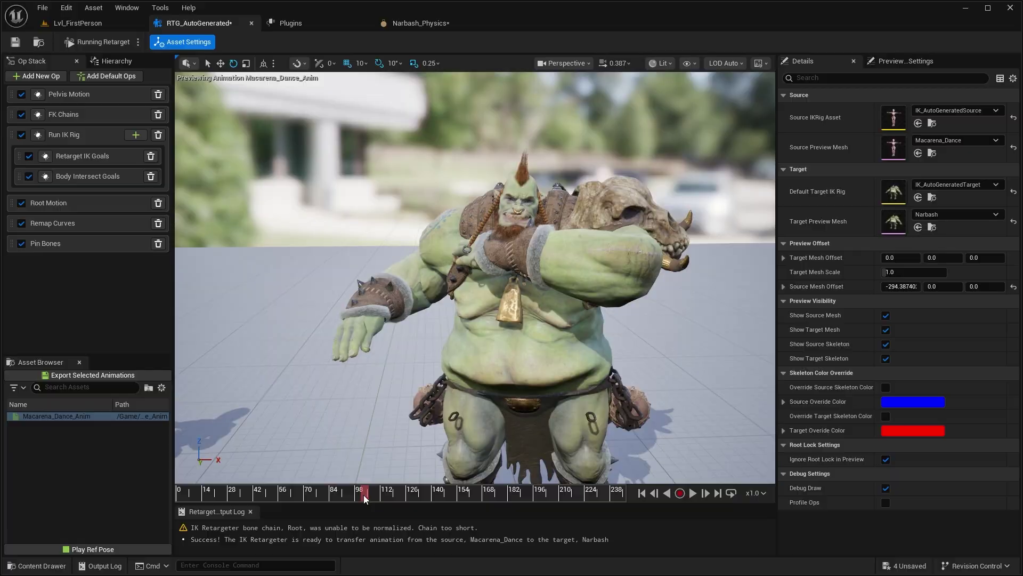
right_drag(373, 426, 413, 416)
right_drag(512, 277, 491, 269)
right_drag(746, 162, 713, 166)
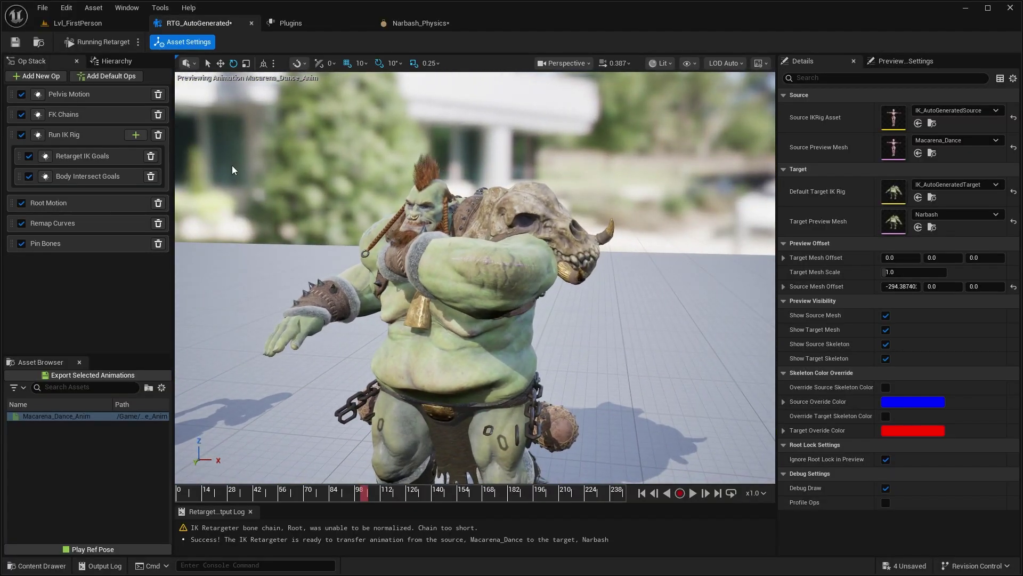
Add LeftHandIK as a second entry in the Intersect Goals array of the Body Intersect Goals op
click(76, 178)
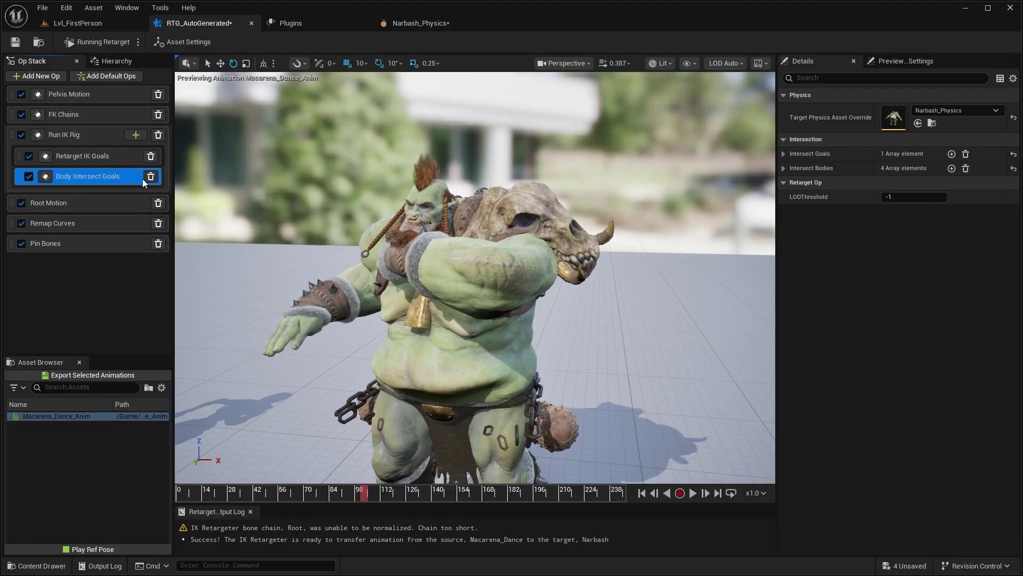
right_drag(323, 179, 408, 180)
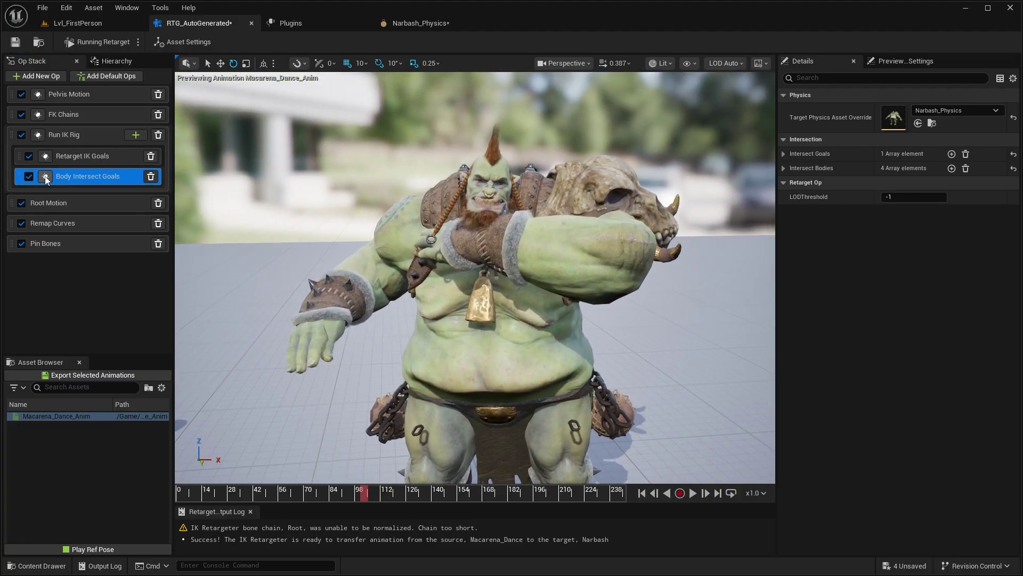
right_drag(425, 221, 288, 227)
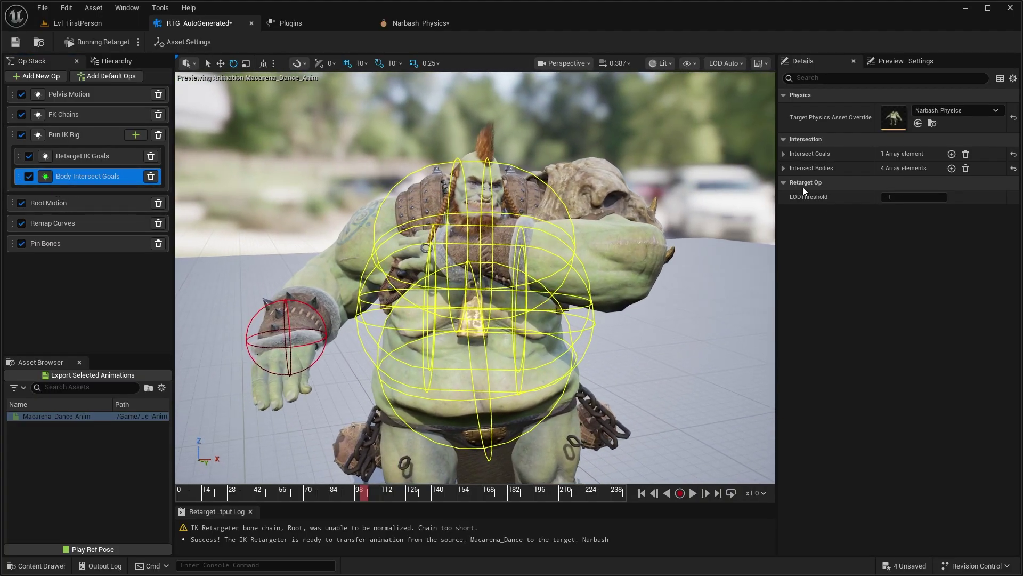
click(784, 153)
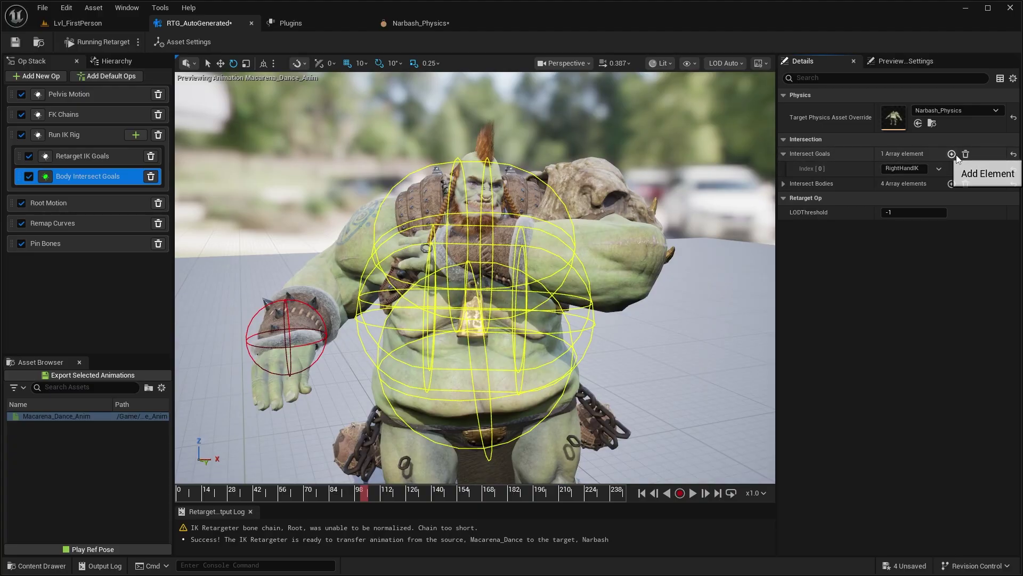
text(LeftHandIK)
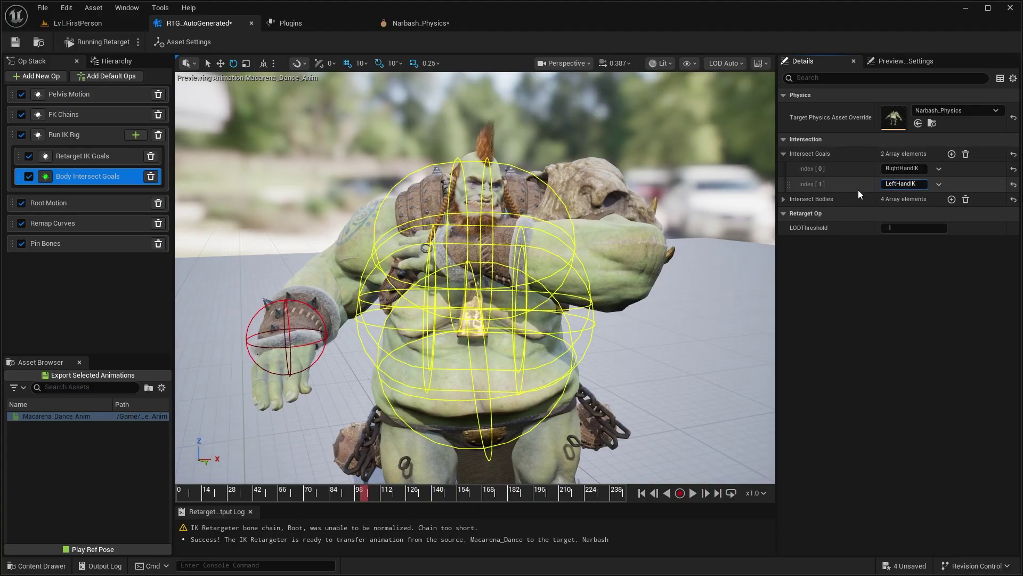
key(Return)
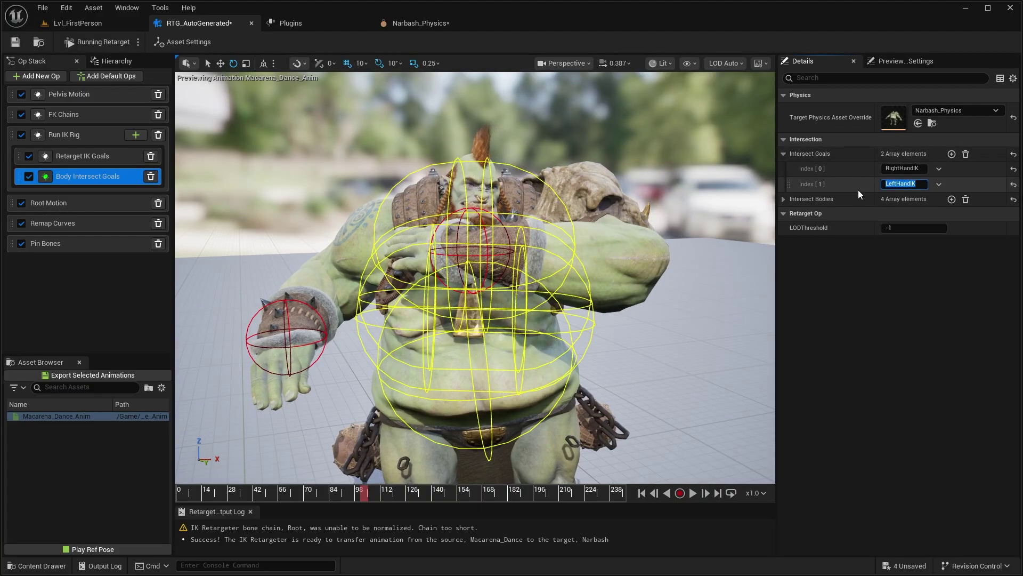
Examine the left hand against the chest up close, scrub to about frame 95, and play the dance
right_drag(459, 229, 533, 232)
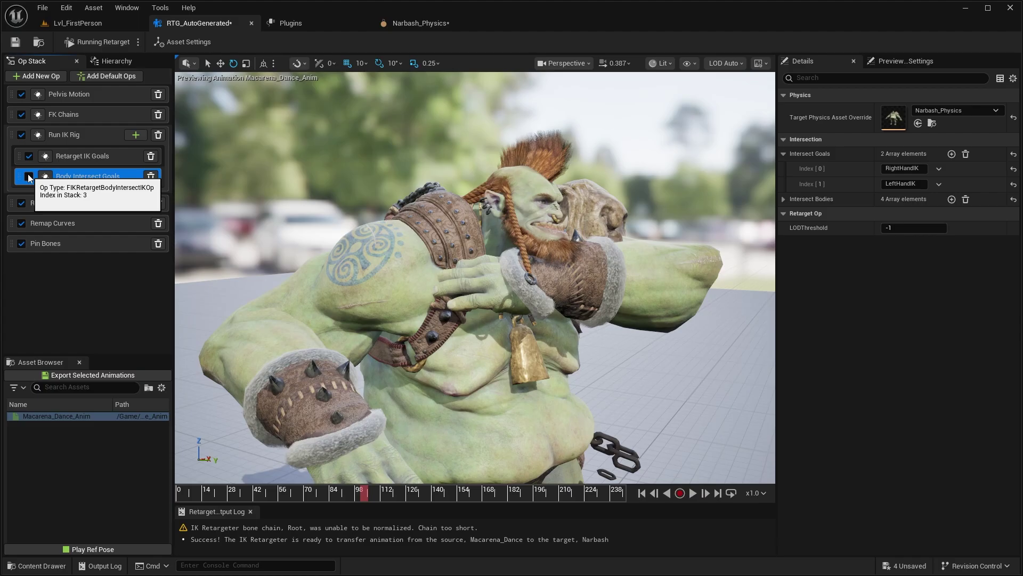
click(351, 491)
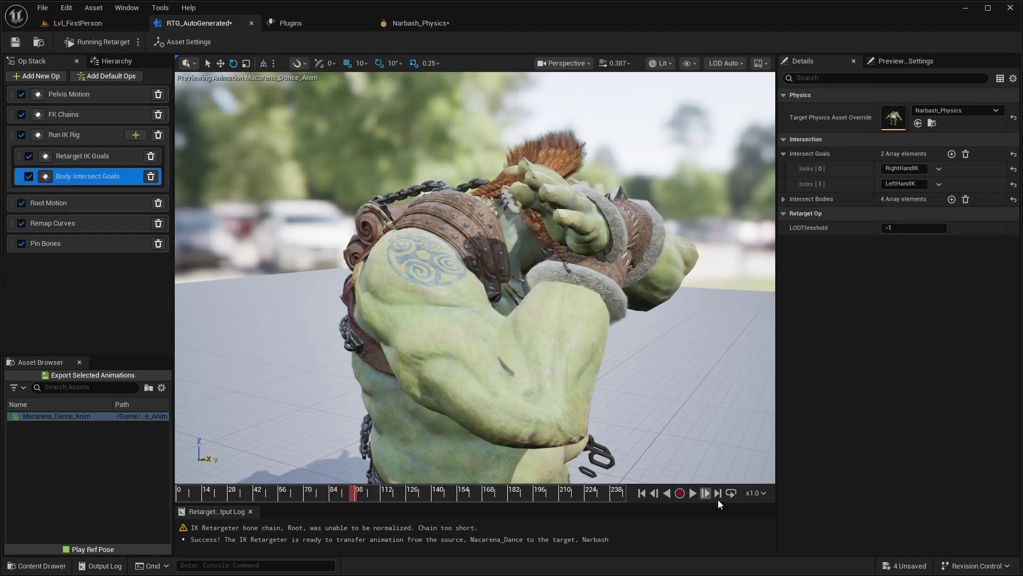
click(692, 493)
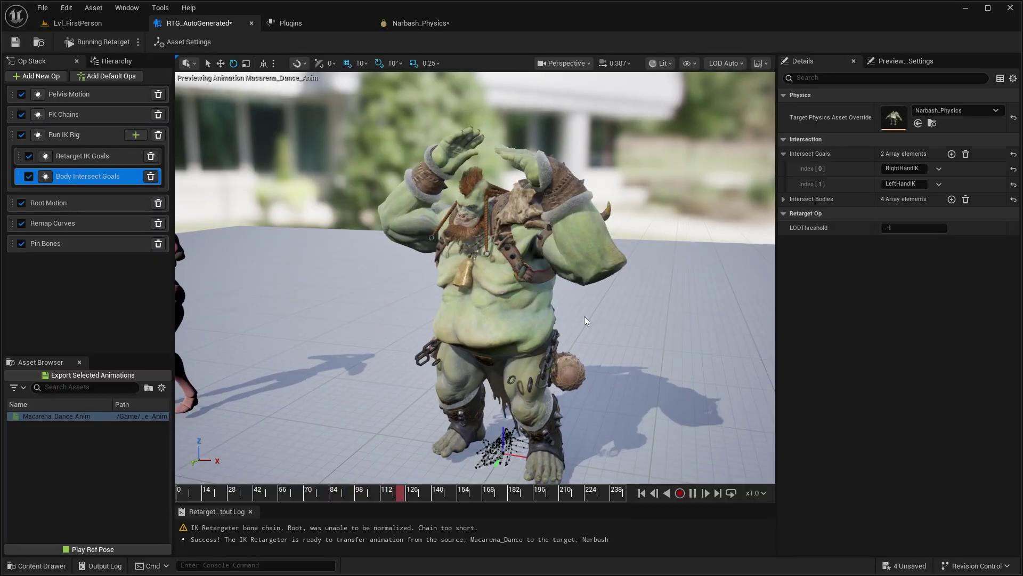
Compare the playing dance with the Body Intersect Goals op off and on, leave it enabled, and save the retargeter
click(32, 175)
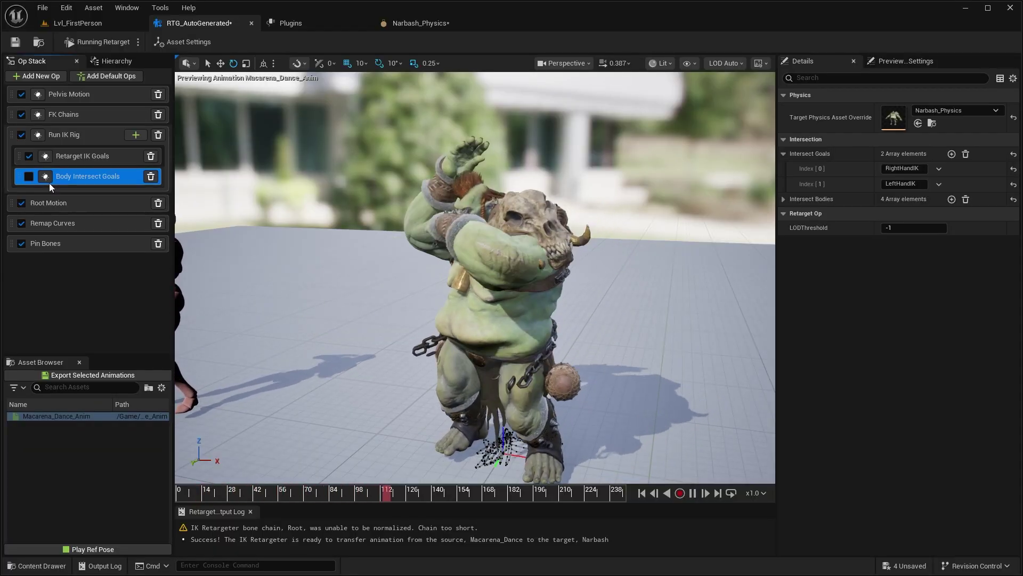
click(32, 176)
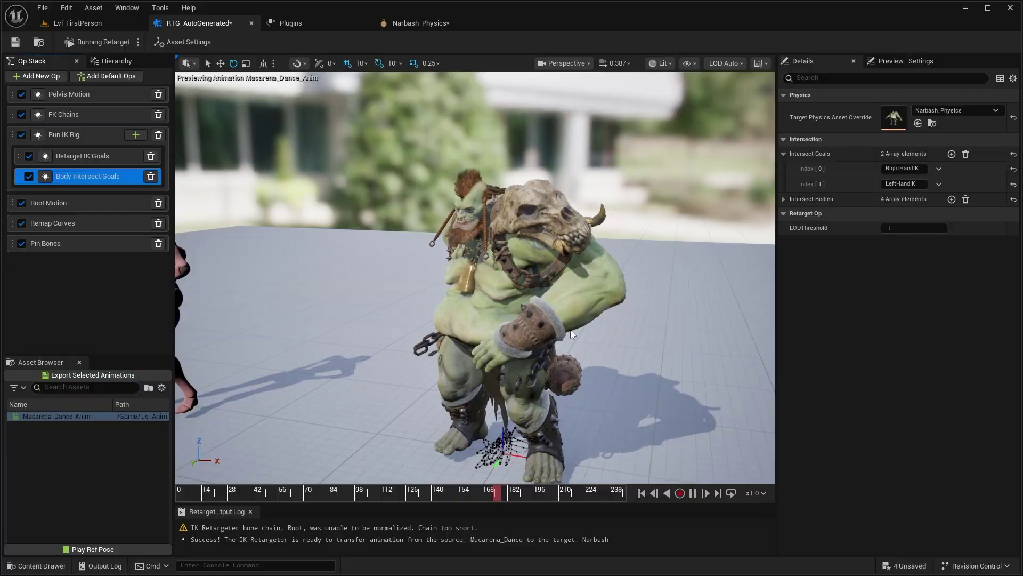
key(ctrl+s)
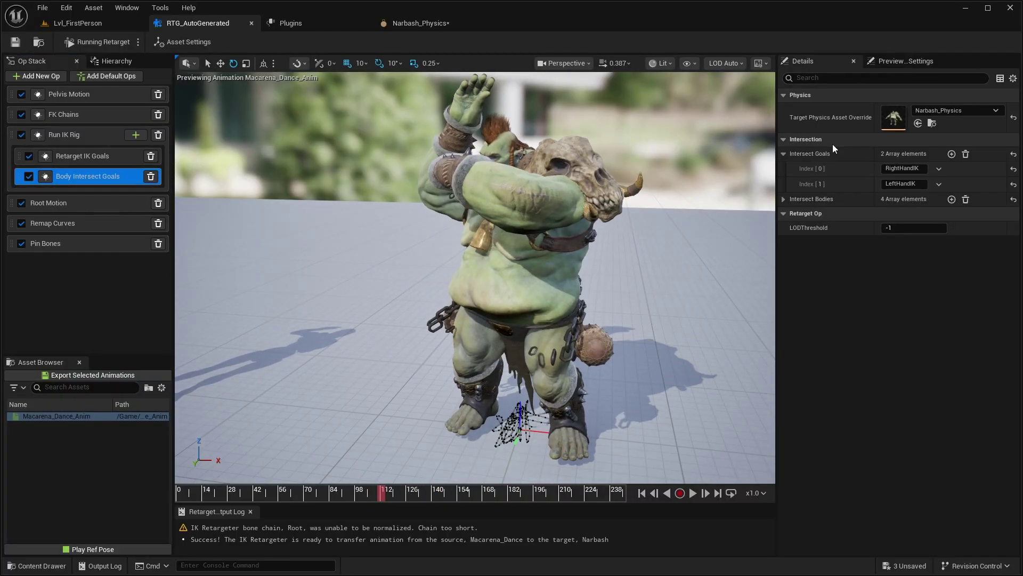
Expand the Intersect Bodies array, scrub to about frame 94, and examine the crossed forearms up close
click(784, 199)
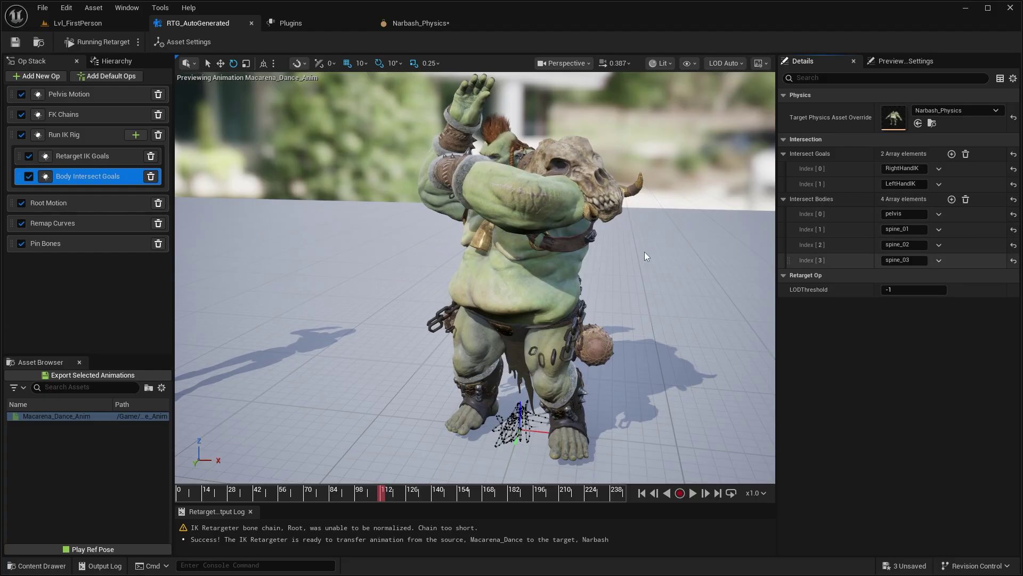
scroll(602, 248, up, 2)
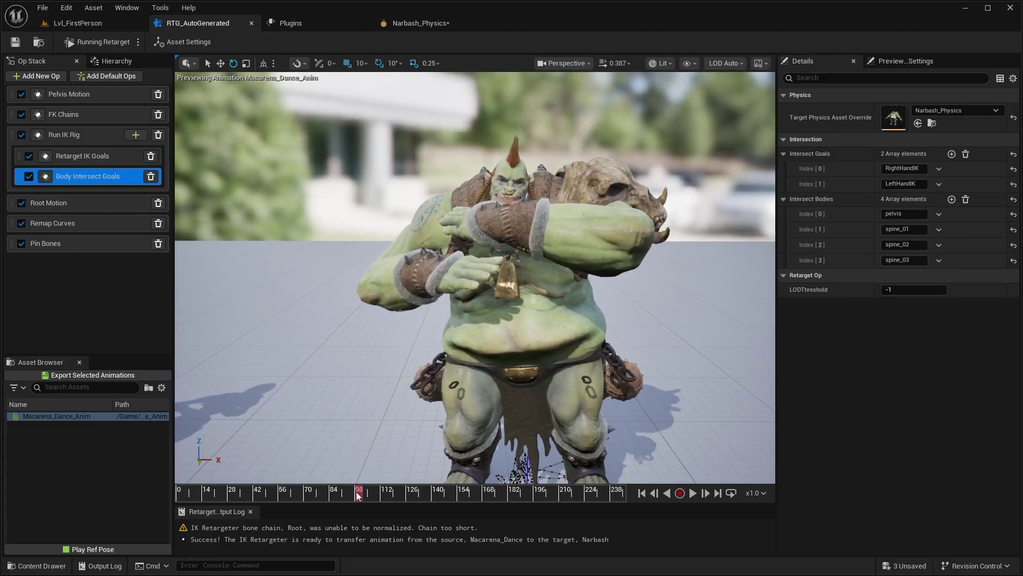
click(347, 492)
drag(346, 491, 349, 492)
key(w)
right_drag(386, 399, 320, 389)
scroll(475, 277, down, 6)
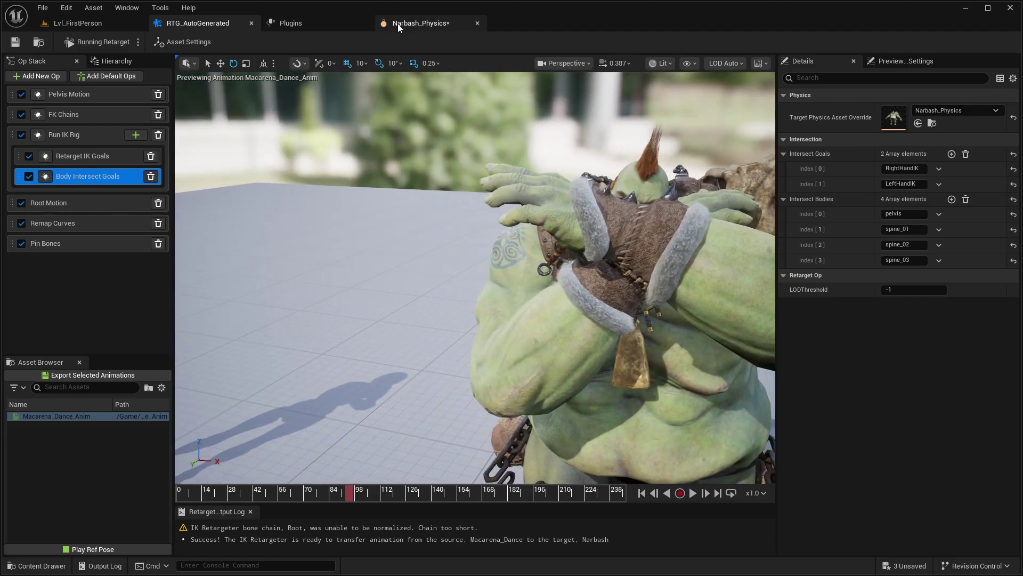
Examine the forearm and hand collision bodies in Narbash_Physics and compare them with the crossed-arms pose in the retargeter
click(419, 23)
click(199, 22)
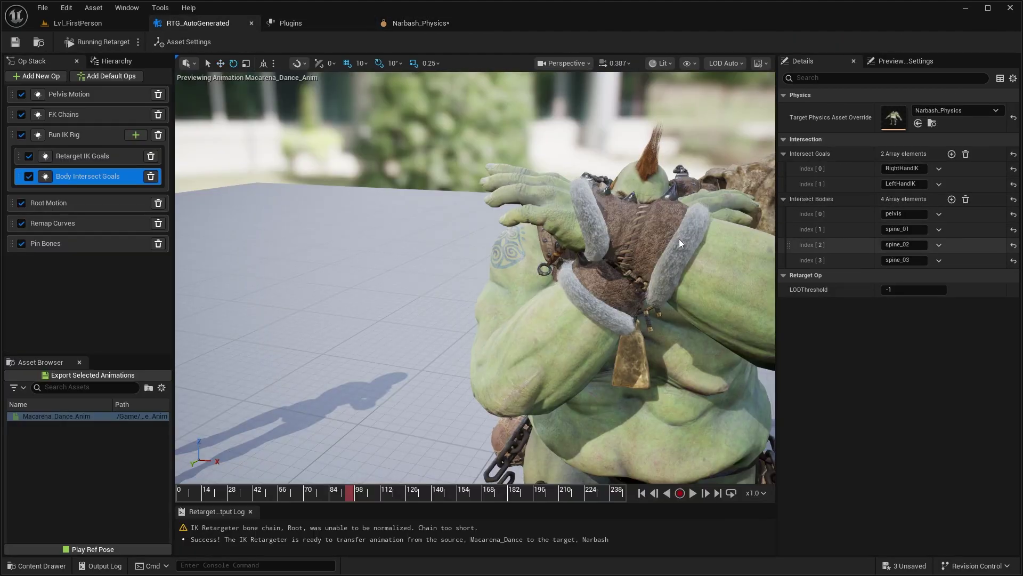
key(d)
right_drag(424, 244, 351, 244)
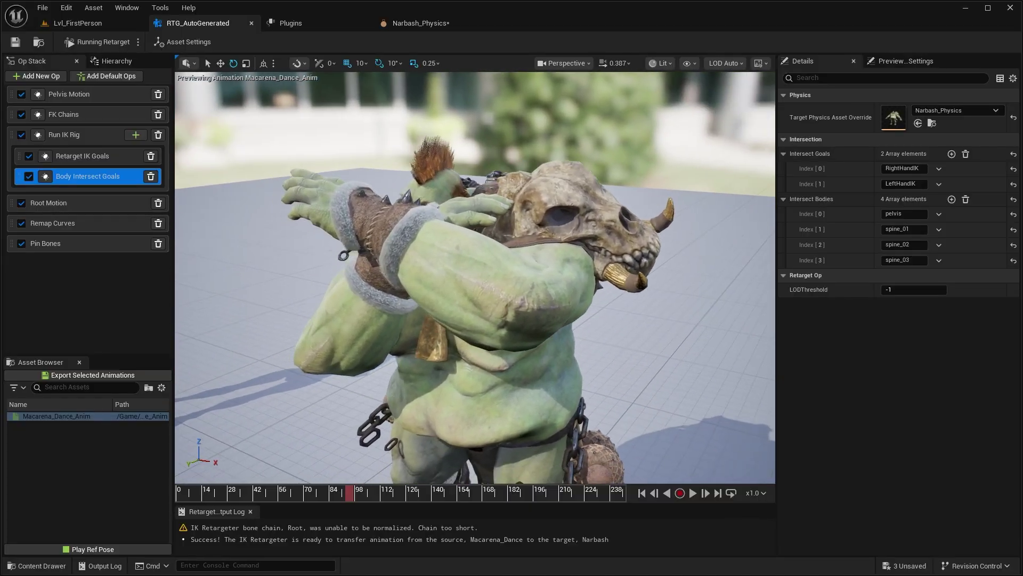
click(418, 23)
key(s)
key(d)
right_drag(512, 304, 459, 304)
right_drag(378, 306, 379, 324)
key(w)
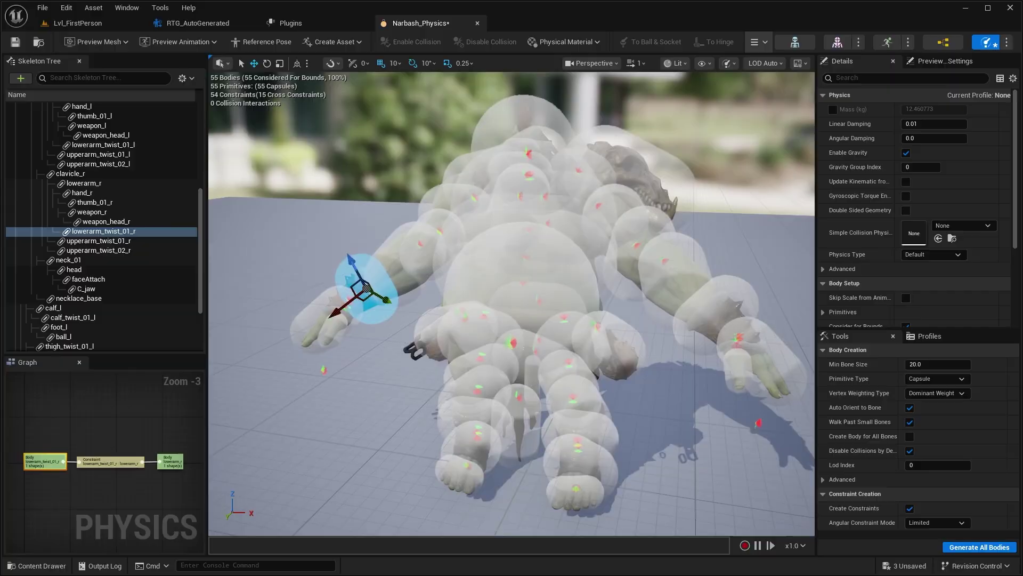
click(182, 23)
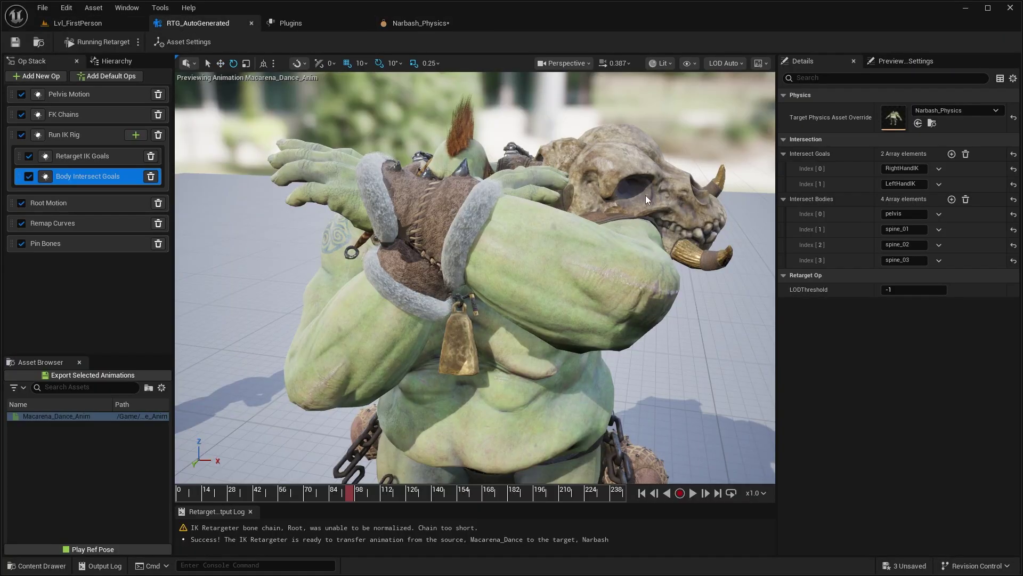
Scrub back to about frame 78, play the dance from there, and save the retargeter
drag(344, 495, 324, 491)
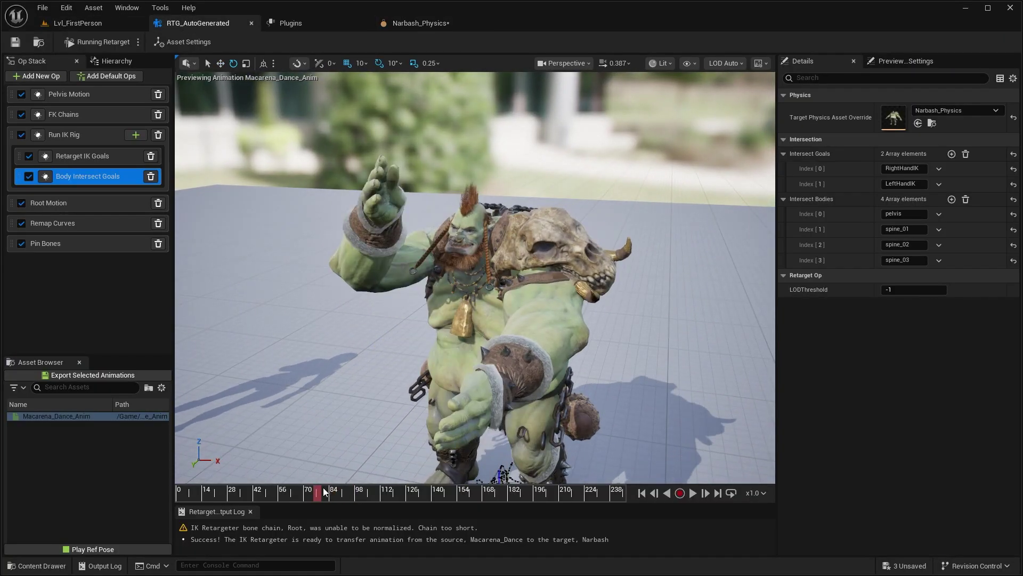
click(693, 492)
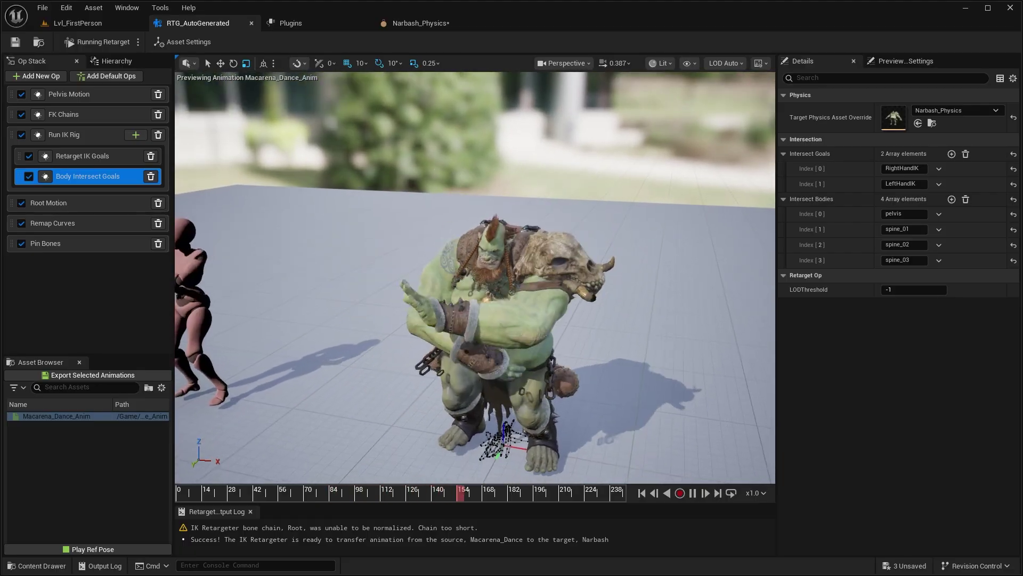
click(15, 41)
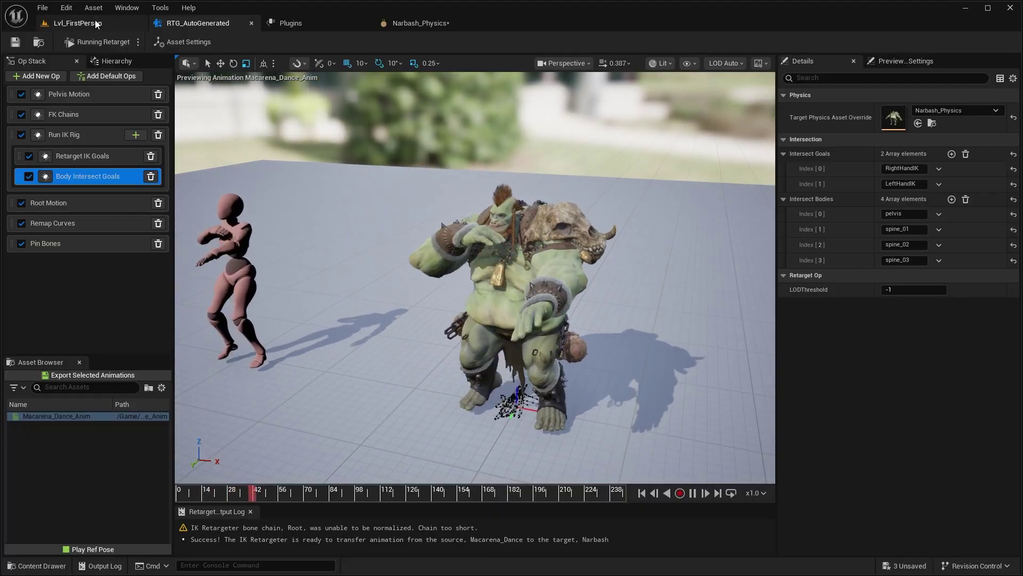
Switch to the Lvl_FirstPerson level and open the MIxamo content folder
click(75, 23)
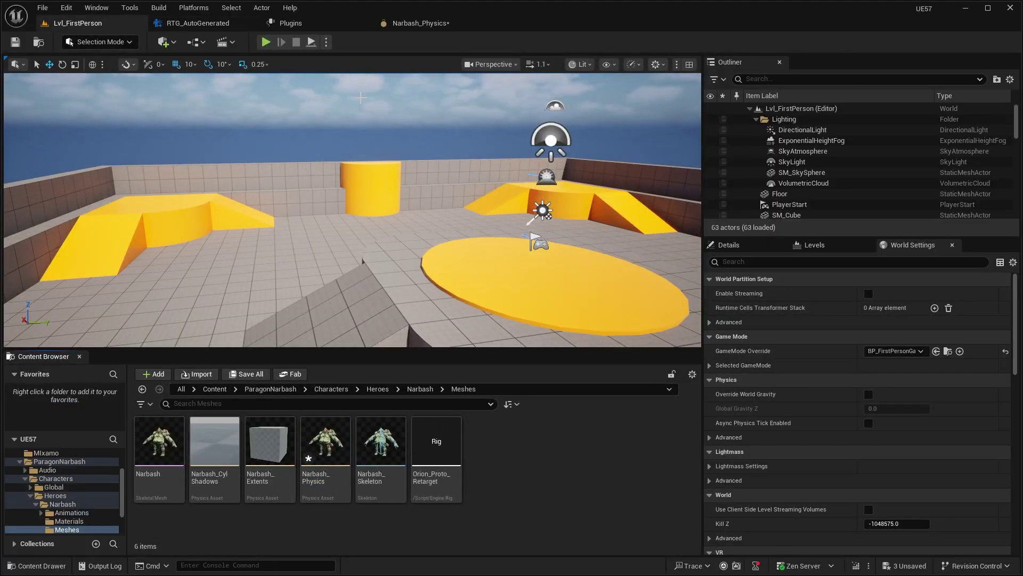
click(337, 389)
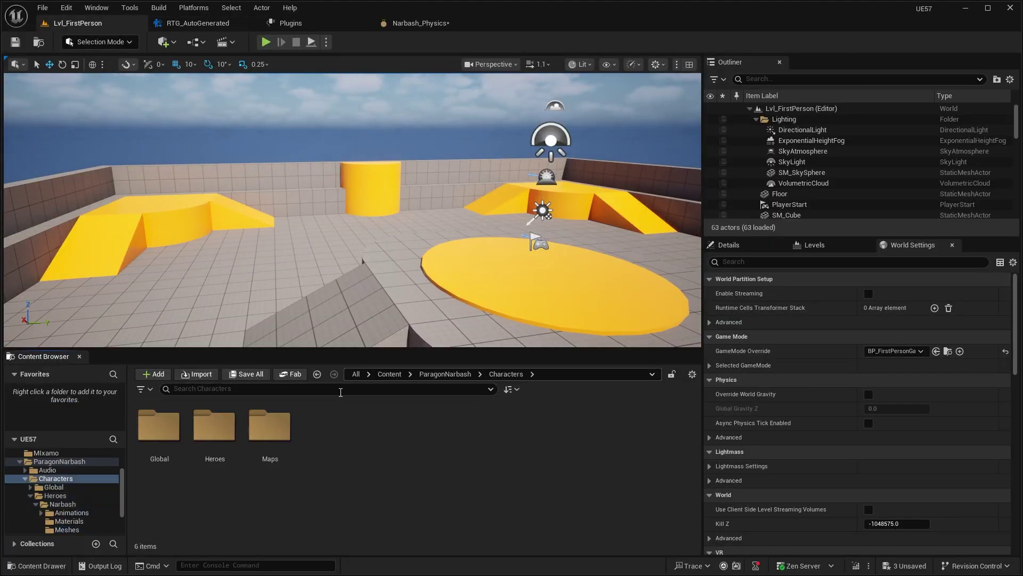
double_click(395, 450)
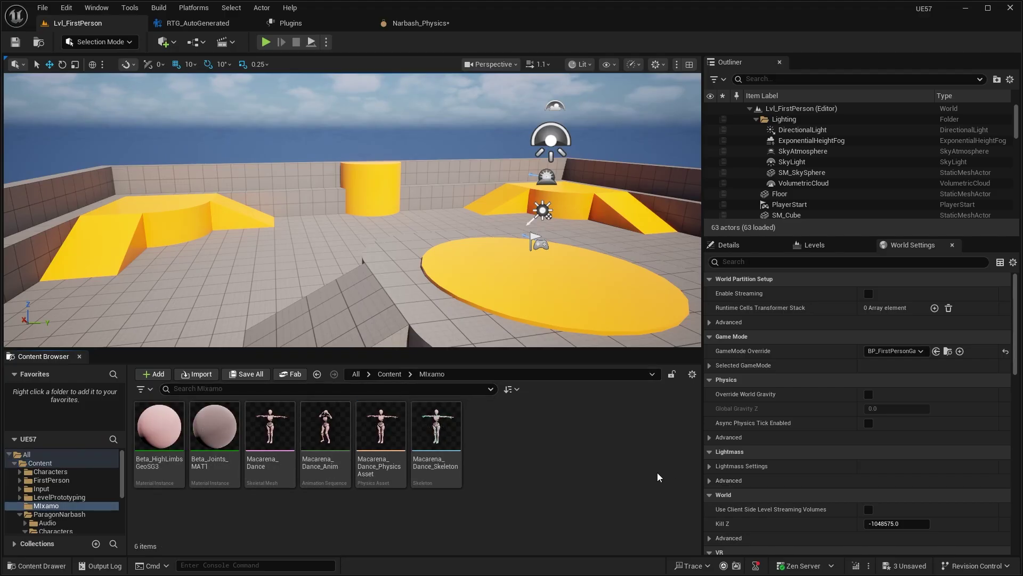
Set up retargeting of Macarena_Dance_Anim to the Narbash mesh, with Auto Generate Retargeter off and RTG_AutoGenerated as the retarget asset
right_click(338, 434)
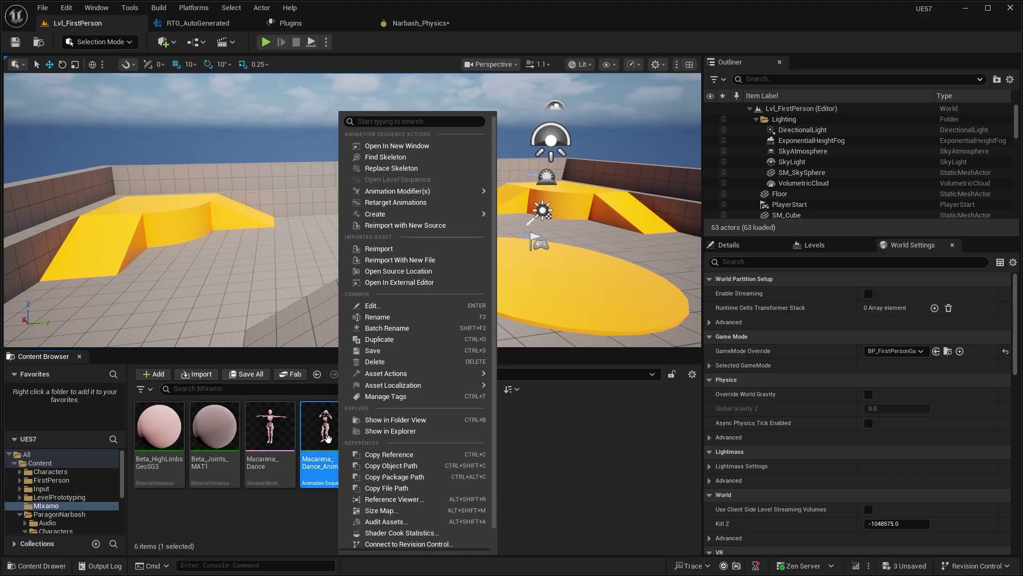
click(375, 204)
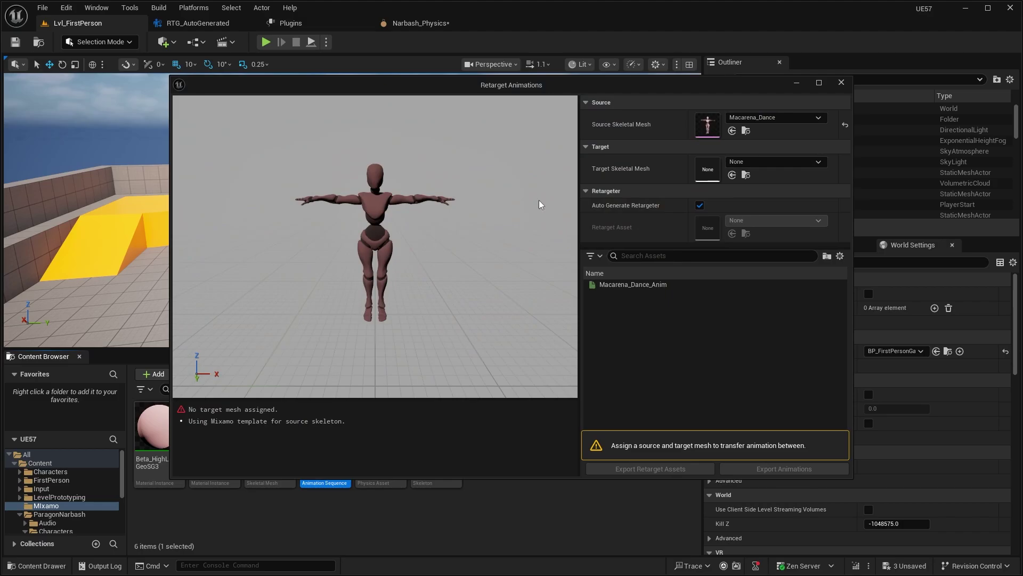
click(772, 162)
click(785, 309)
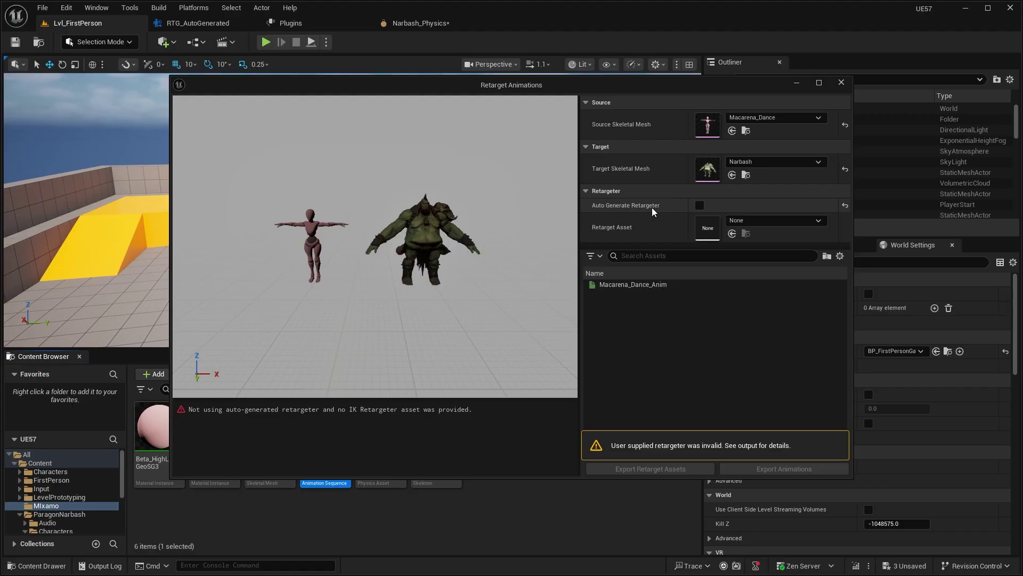
click(770, 220)
click(793, 347)
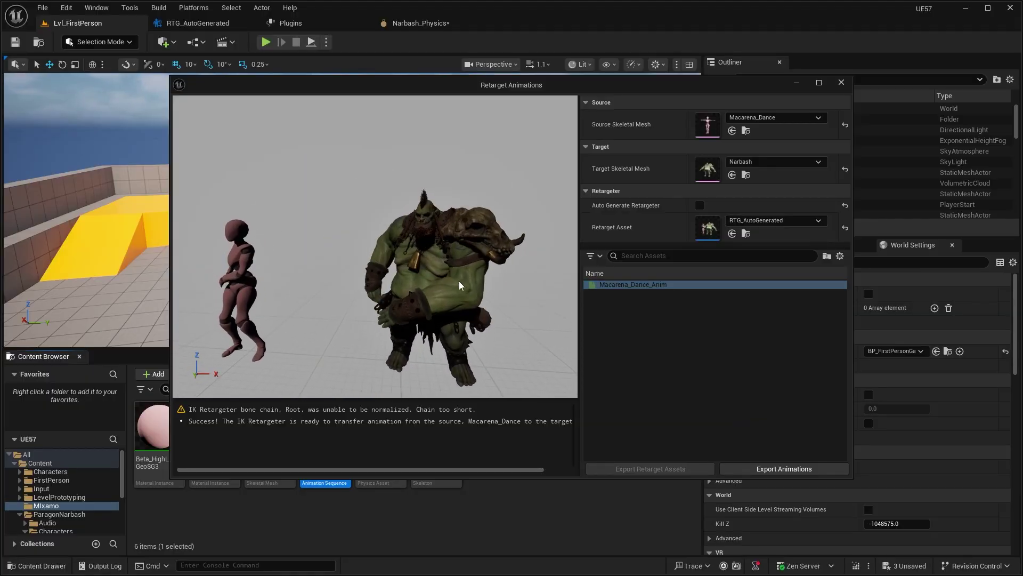
Export the retargeted Macarena_Dance_Anim into the root Content folder and close the Retarget Animations window
scroll(490, 284, down, 5)
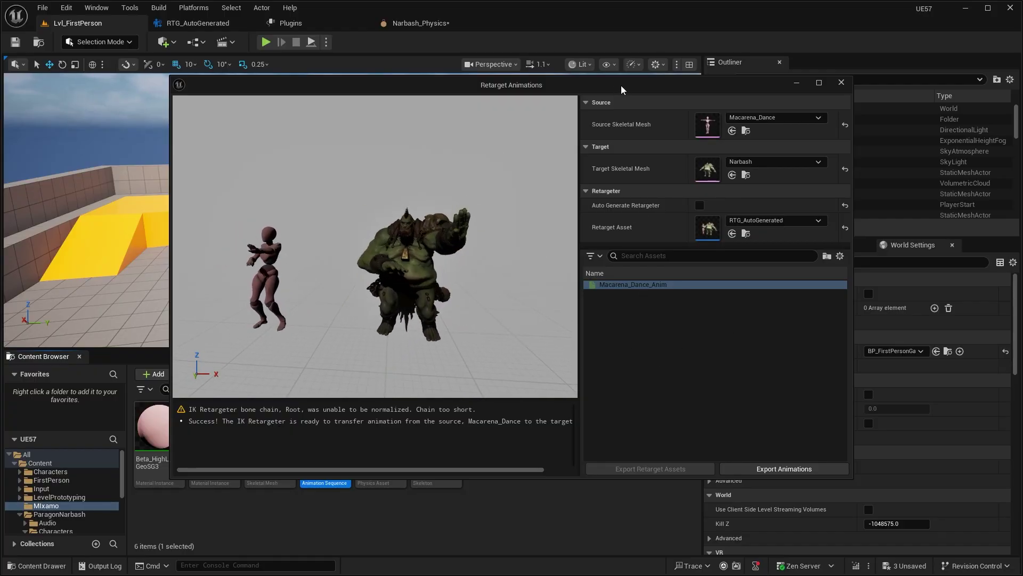
drag(622, 85, 663, 70)
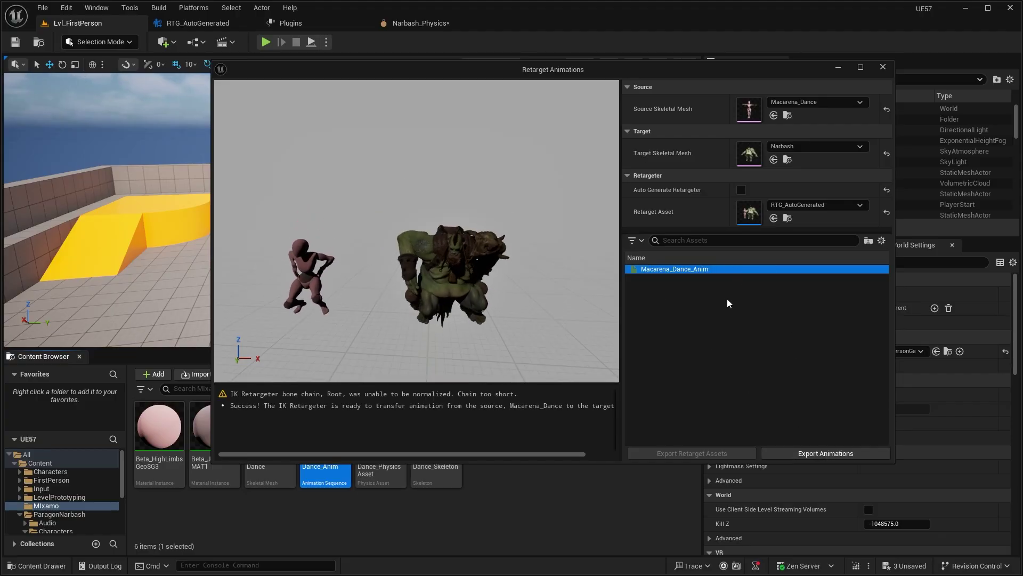
click(813, 454)
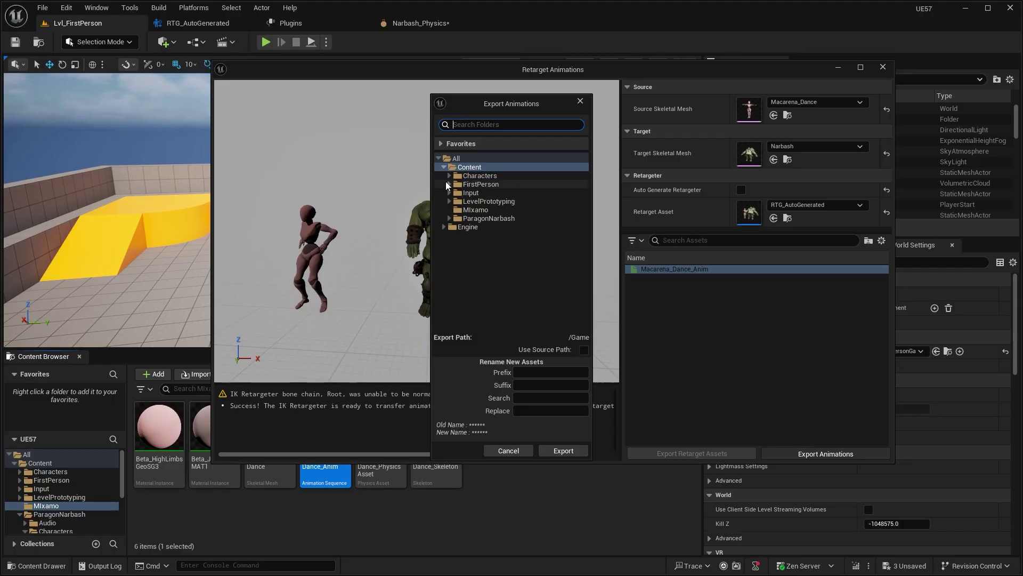
click(563, 450)
click(603, 331)
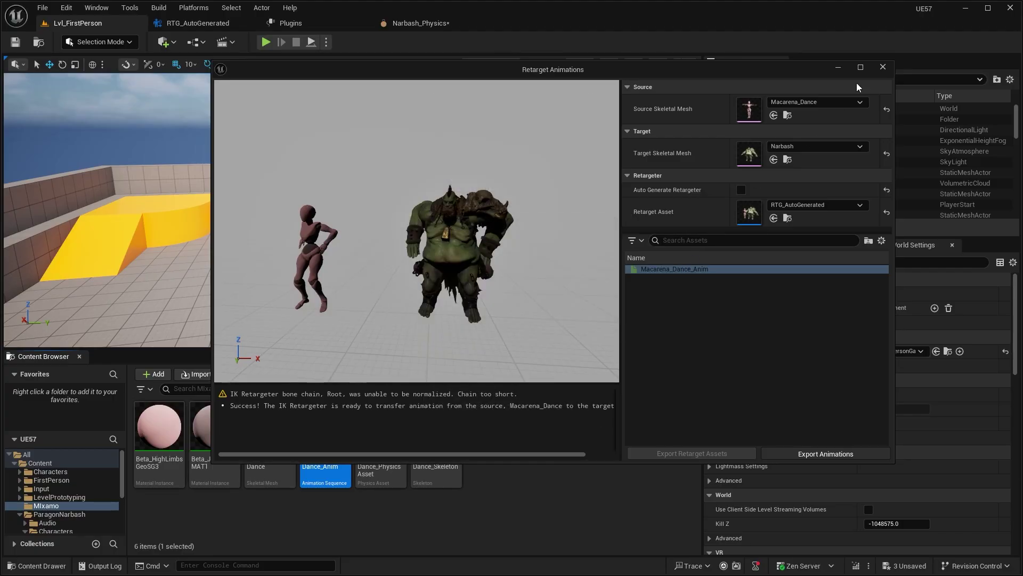
click(883, 67)
Open the exported Macarena_Dance_Anim and examine Narbash's dance playback from a wider view
double_click(618, 449)
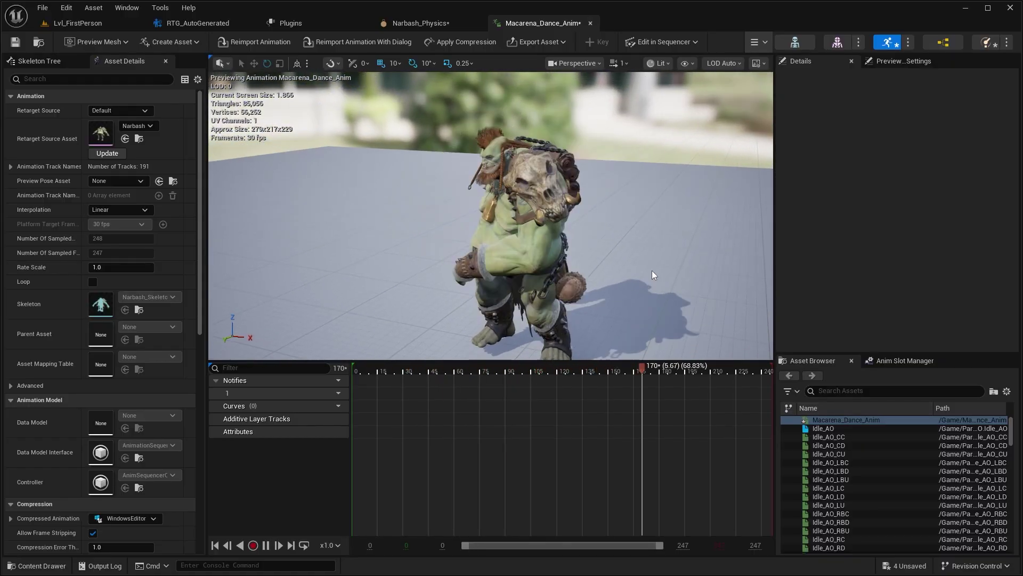
mouse_move(672, 283)
right_down()
mouse_move(671, 315)
mouse_move(666, 266)
mouse_move(675, 279)
right_up()
scroll(671, 283, down, 3)
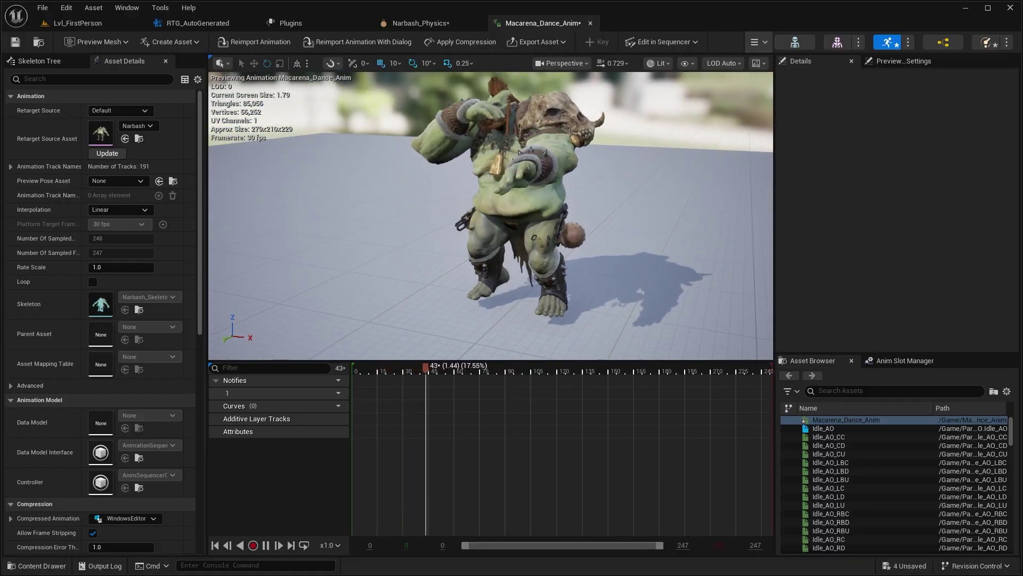